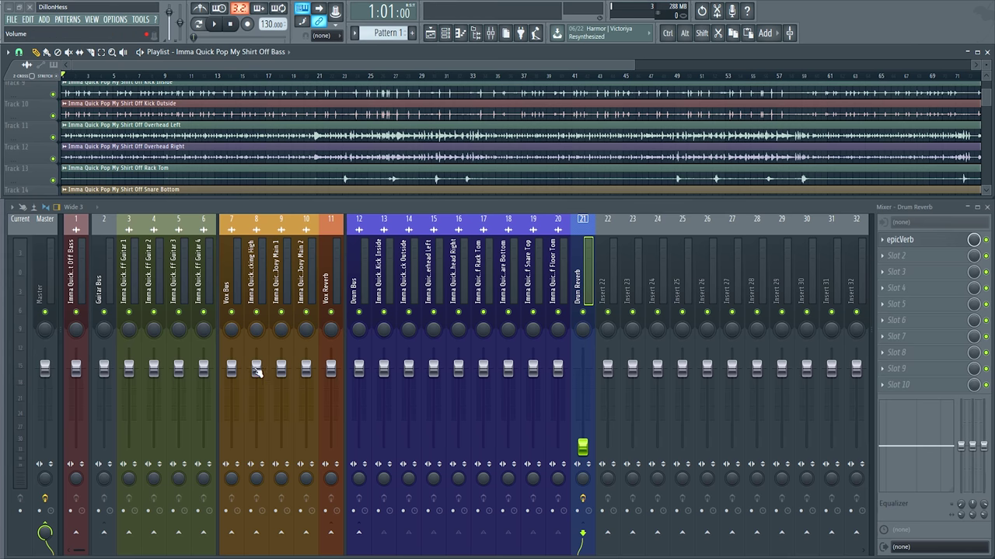
Pull the Vox Bus, Guitar Bus and bass faders fully down and audition the drums on their own
left_click_drag(231, 370, 231, 448)
left_click_drag(104, 370, 76, 448)
left_click(409, 276)
key("space")
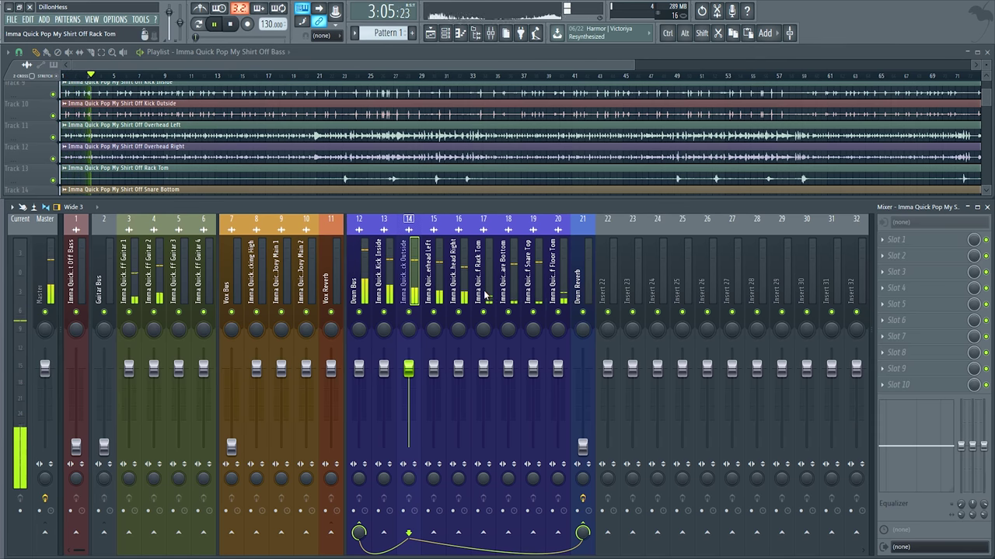
key("space")
left_click(503, 276)
left_click_drag(555, 290, 492, 288)
left_click(456, 280)
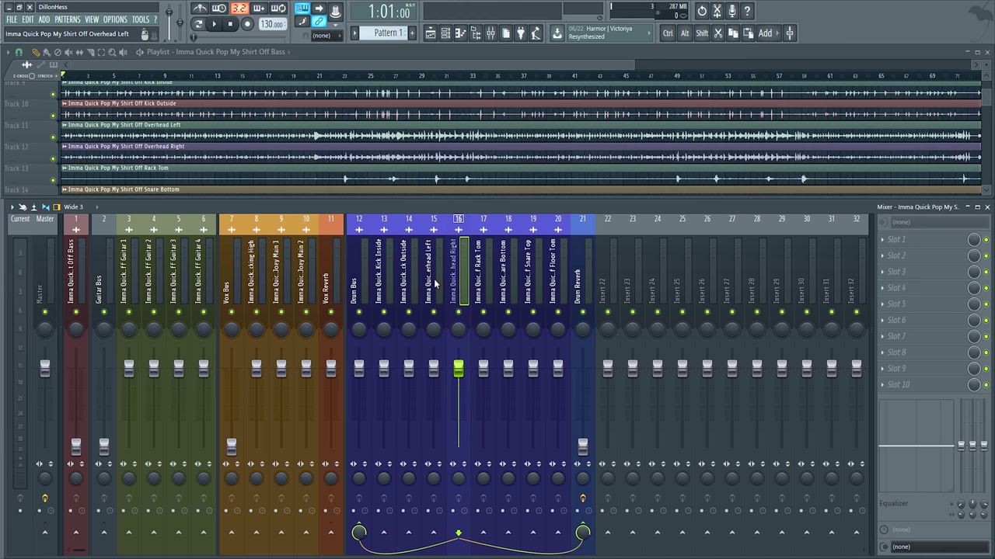
left_click(383, 289)
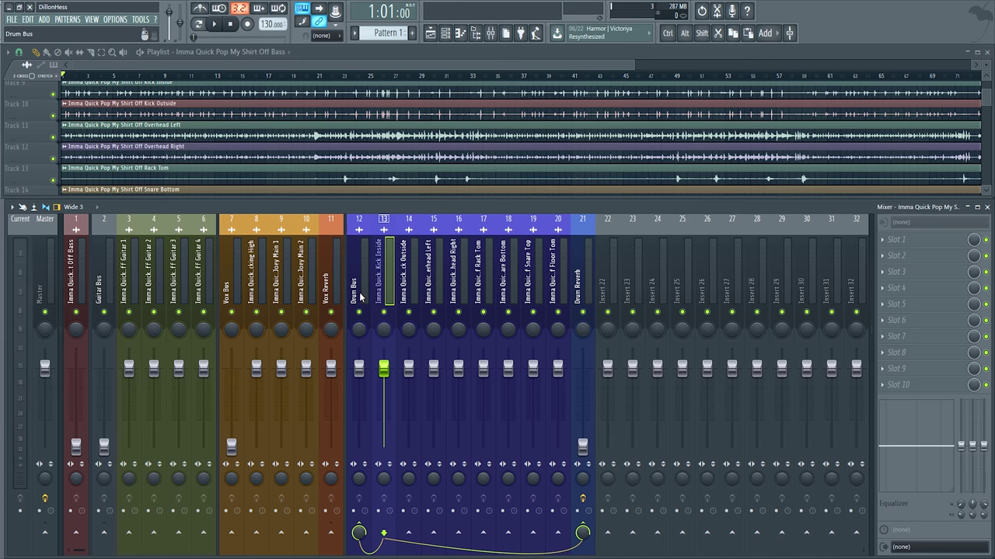
left_click(361, 289)
left_click_drag(368, 287, 458, 299)
Solo the Kick Inside channel during playback and zoom the playlist in on the opening bars of both kick tracks
left_click(387, 363)
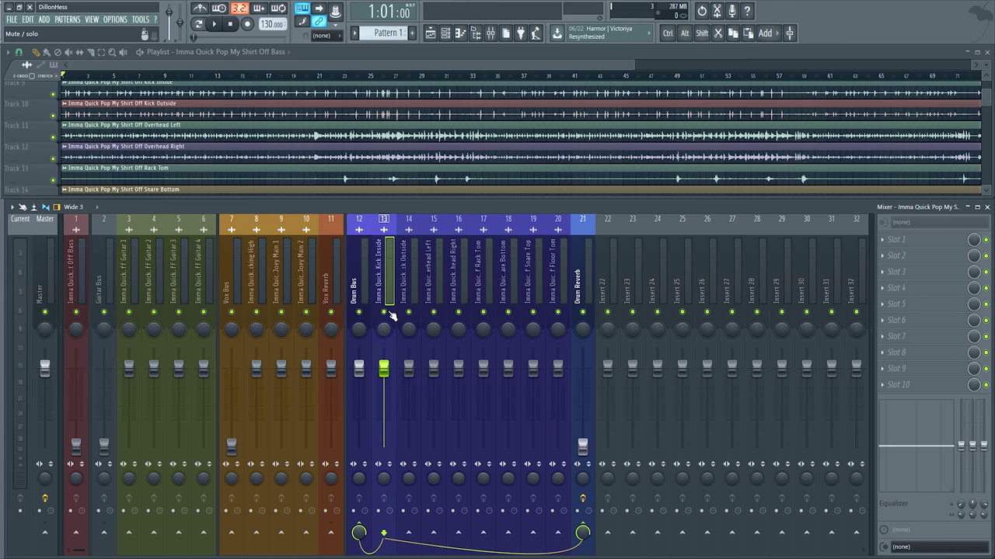
scroll(192, 148, "up", 8)
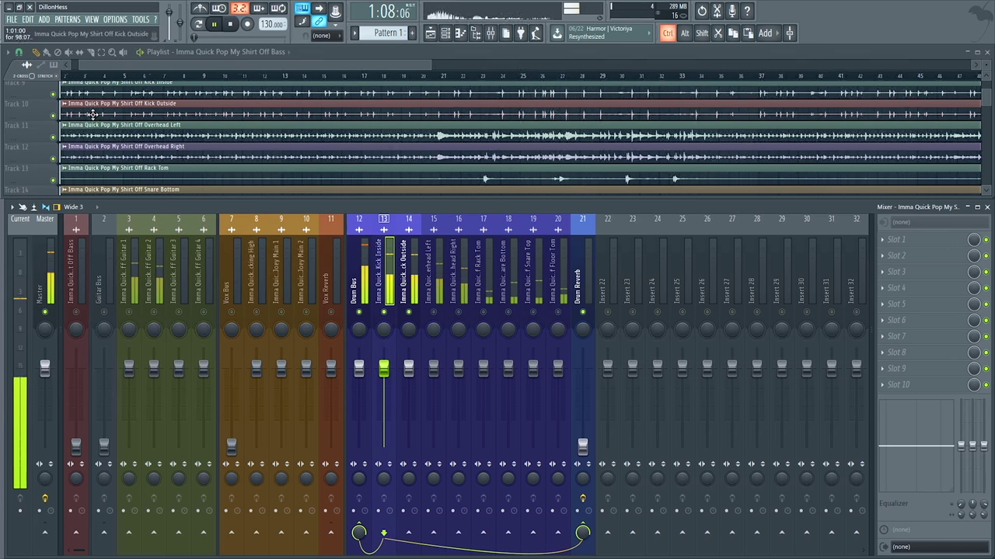
left_click_drag(195, 153, 347, 146)
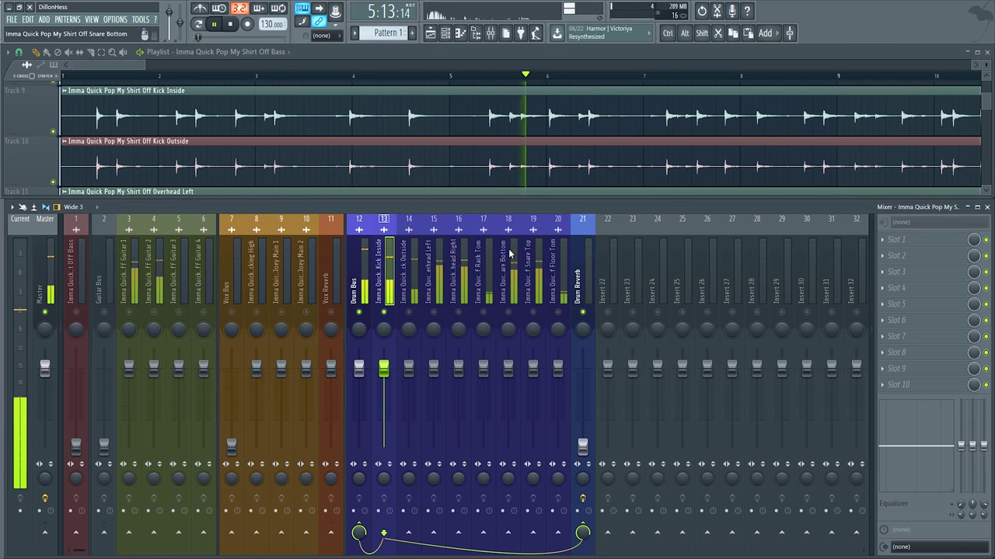
Add Fruity parametric EQ 2 to slot 1 of the Kick Inside channel and turn band 1 into a high-pass filter
left_click(899, 238)
left_click(748, 381)
left_click_drag(136, 271, 112, 287)
left_click_drag(332, 215, 333, 229)
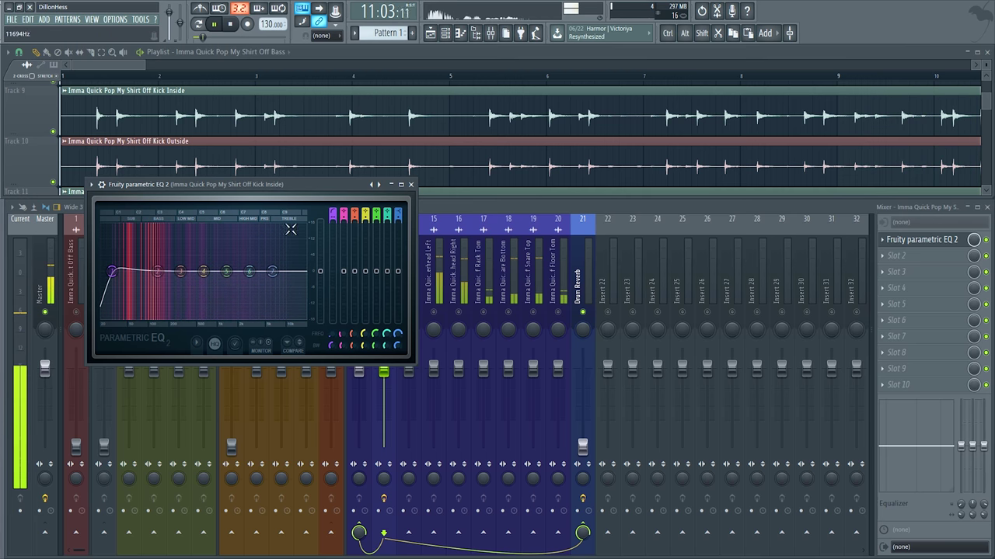
Shape the Kick Inside EQ curve with a low-end boost on band 2, a cut on band 3 and a boost on band 6 near 3357 Hz
left_click_drag(158, 271, 153, 276)
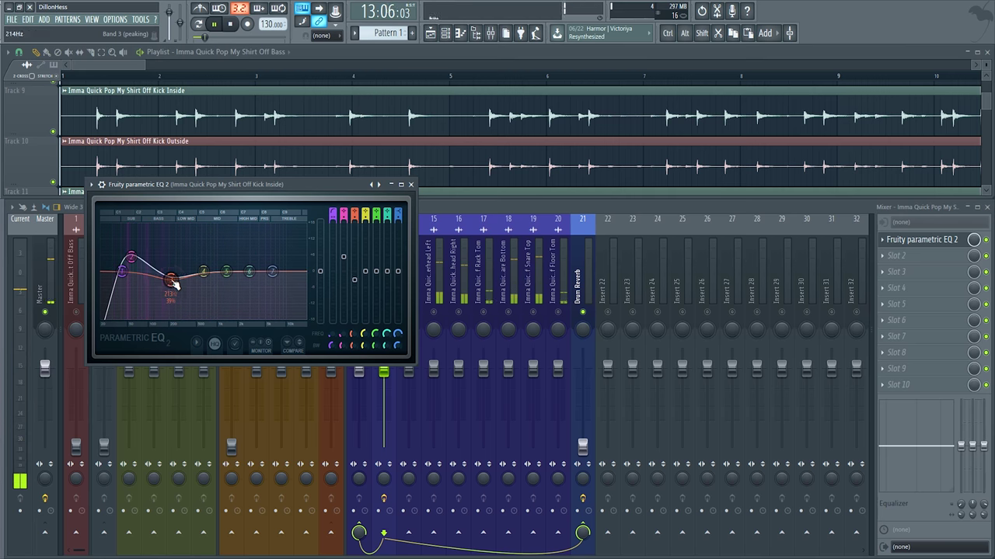
left_click_drag(169, 290, 163, 291)
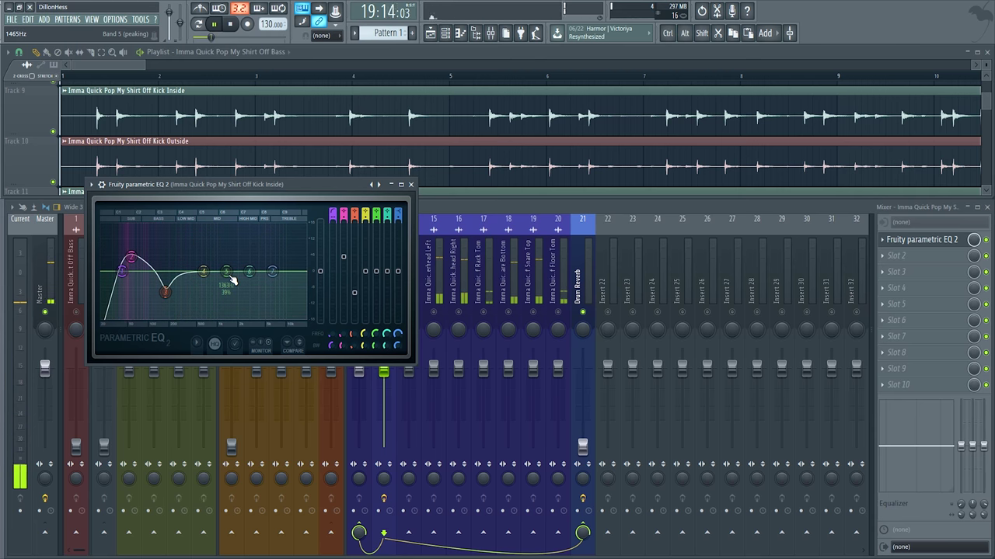
left_click_drag(249, 271, 253, 234)
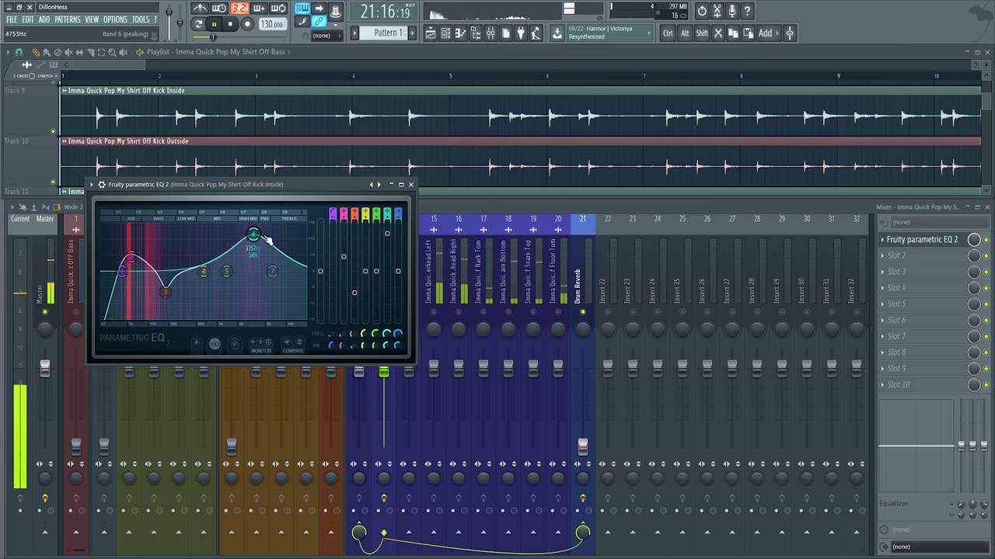
Add Maximus to the Kick Inside channel and place it in slot 1, ahead of the equalizer
key("space")
left_click(890, 263)
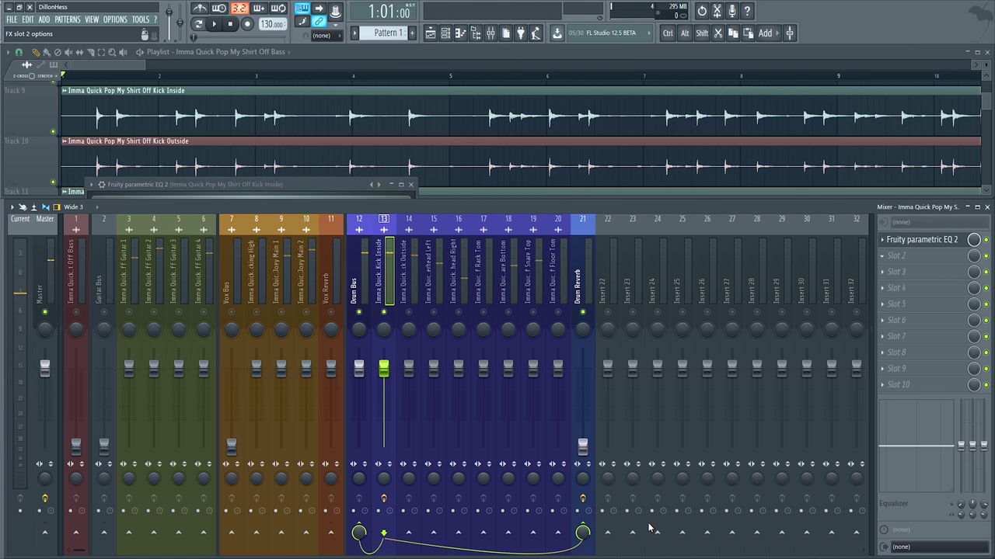
scroll(907, 262, "up", 2)
scroll(906, 388, "down", 1)
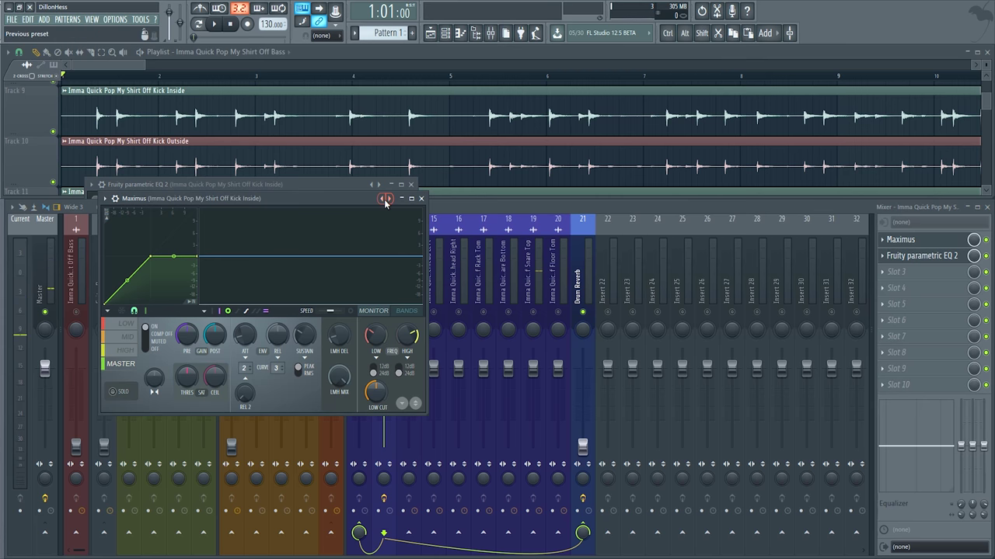
Enlarge Maximus, raise the upper end of its master compression curve and increase the pre gain, closing the plugin windows when done
left_click(275, 238)
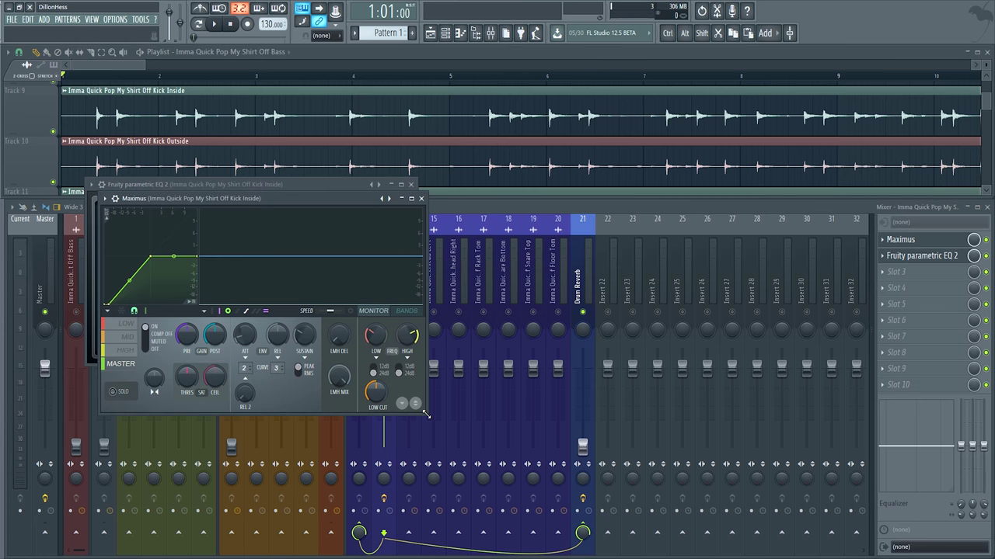
left_click_drag(426, 414, 699, 523)
key("space")
left_click_drag(300, 310, 311, 232)
left_click_drag(315, 444, 315, 416)
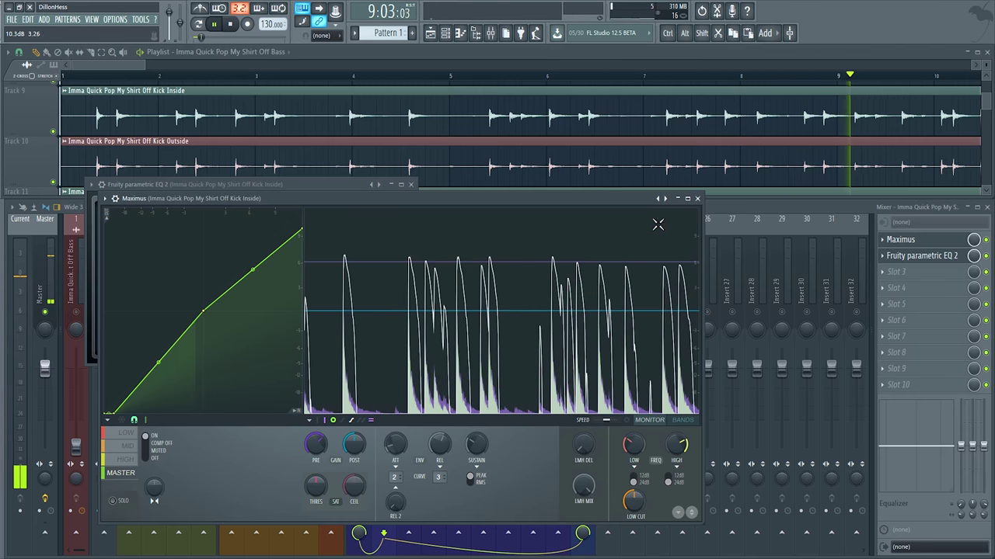
left_click(697, 198)
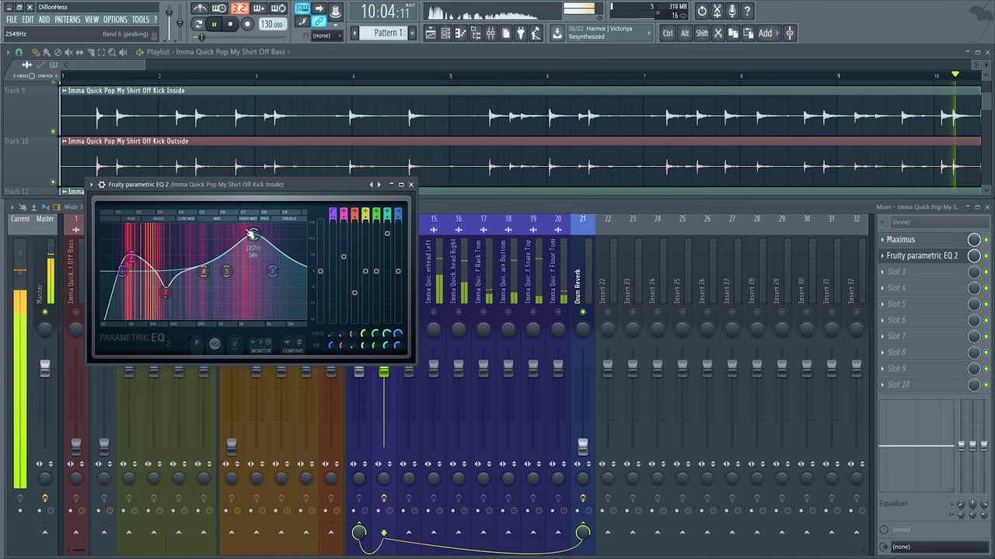
left_click_drag(245, 187, 352, 320)
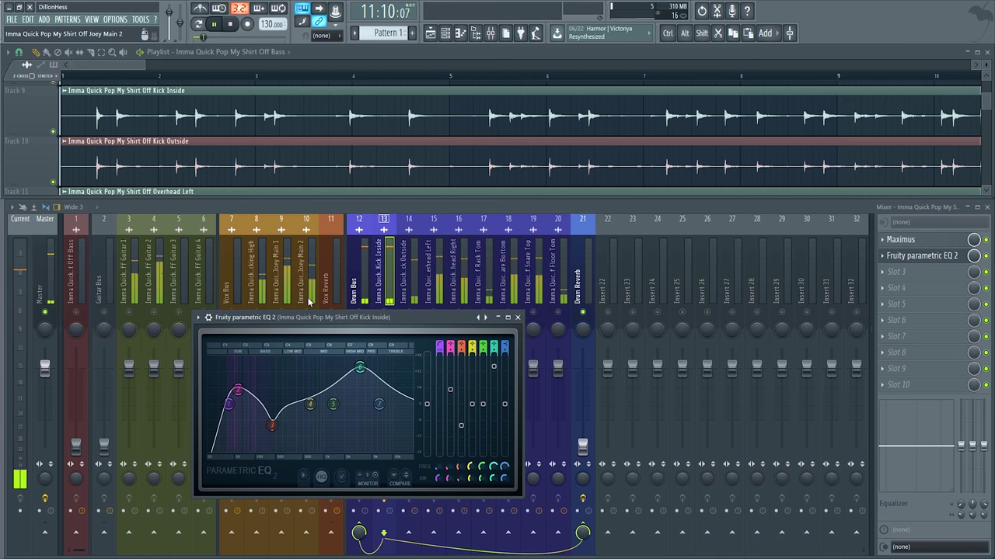
left_click(518, 317)
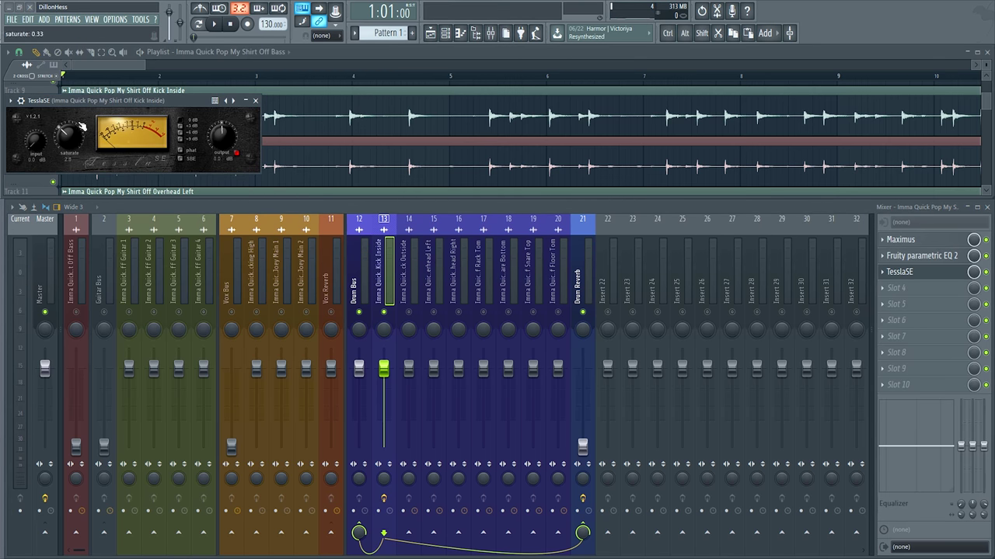
Adjust TesslaSE in slot 3 of Kick Inside, raising its input and lowering its output to -4.7 dB, and compare it with bypass
left_click_drag(82, 101, 151, 204)
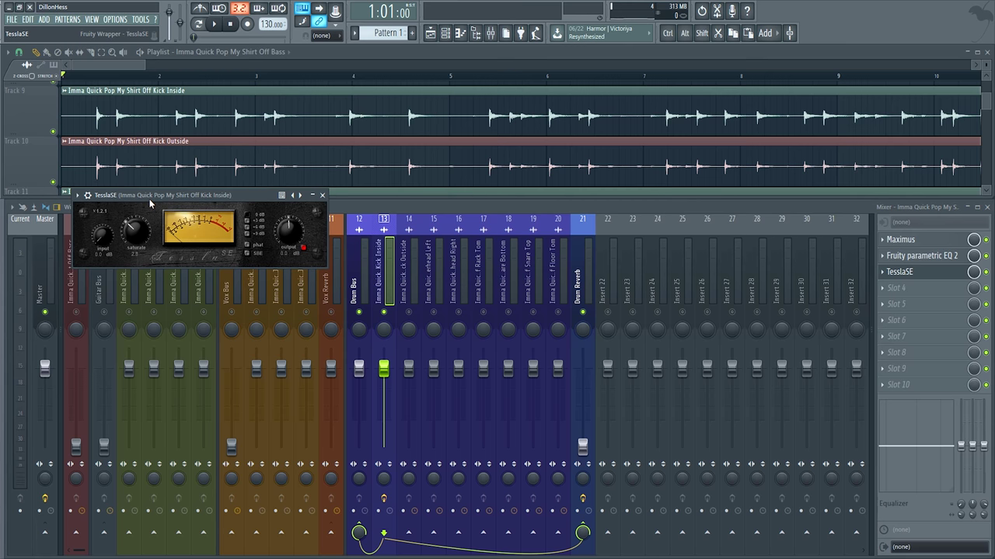
left_click_drag(138, 204, 174, 207)
key("space")
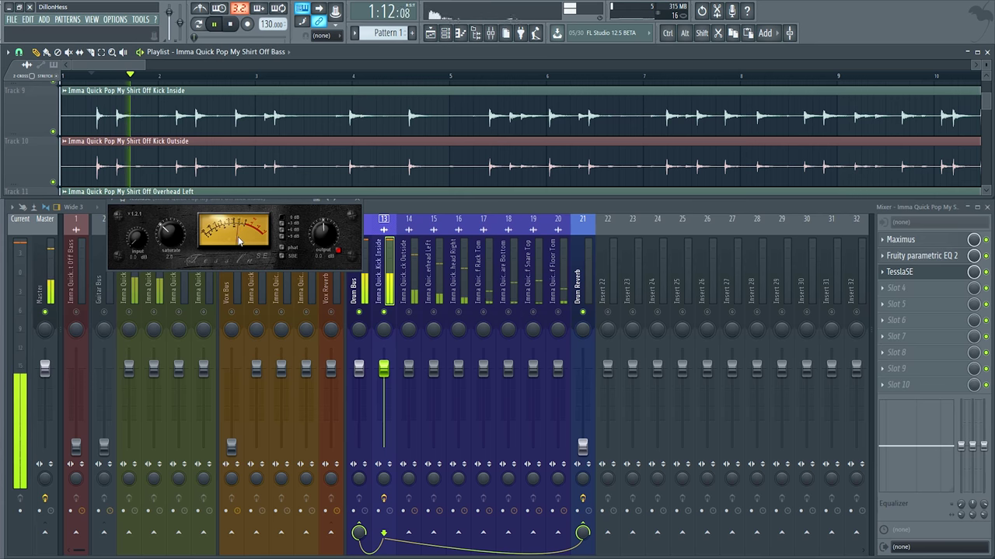
left_click_drag(168, 235, 154, 247)
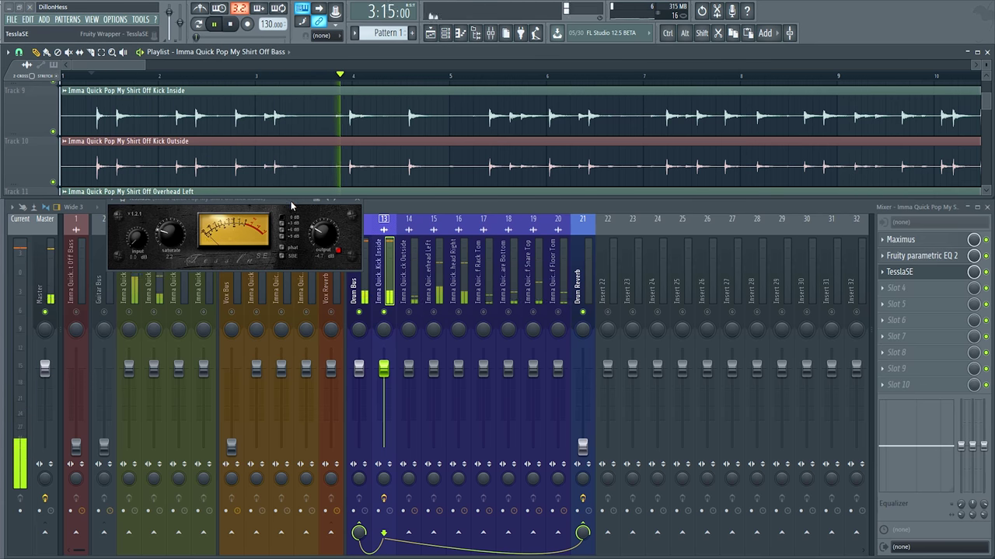
left_click_drag(293, 194, 301, 241)
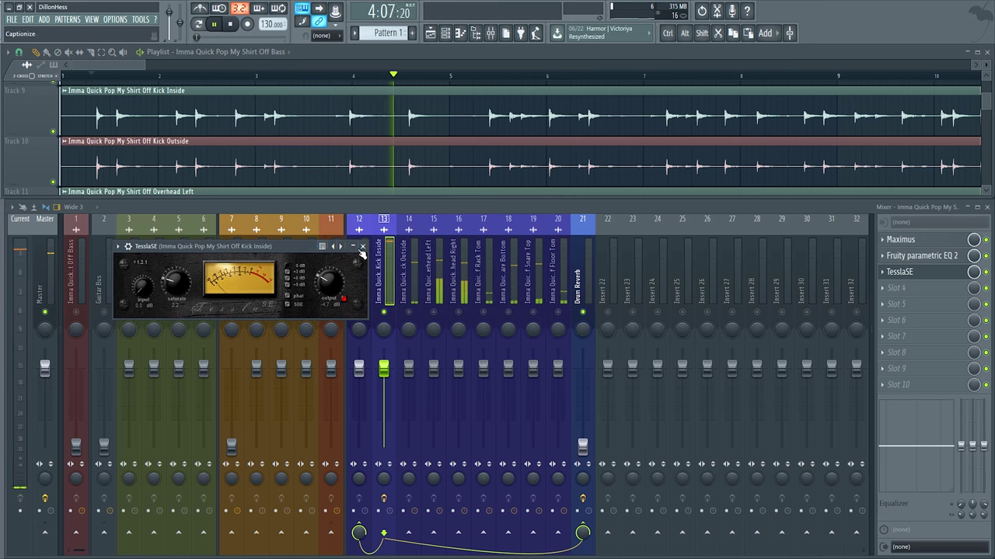
left_click(986, 273)
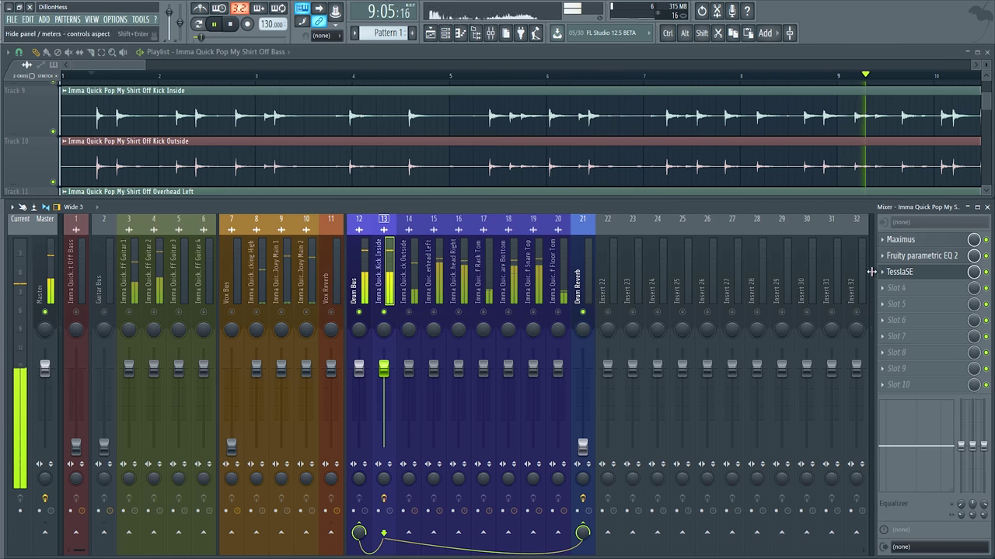
Load ThrillseekerLA in slot 4 of Kick Inside and set its input to 0.65 and release to 0.28
key("space")
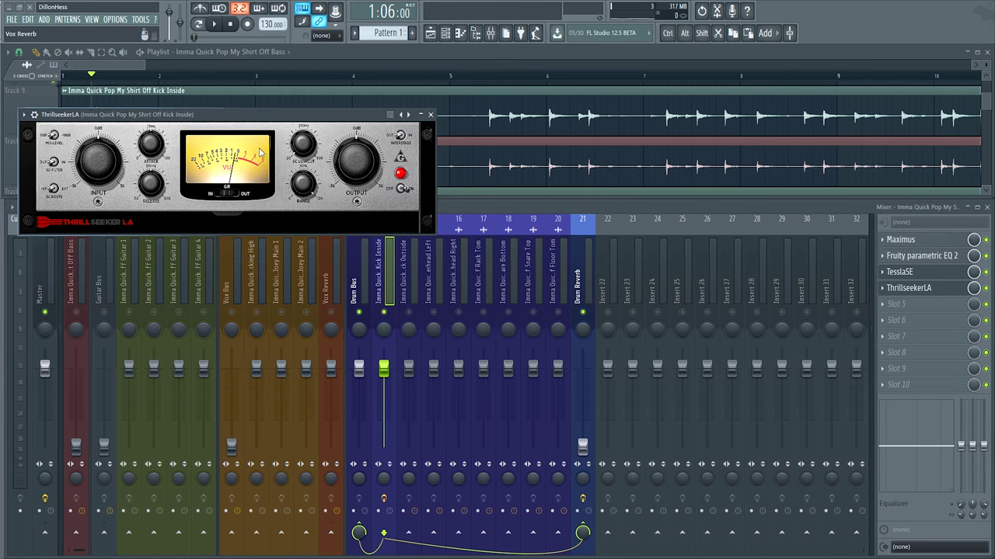
left_click_drag(208, 112, 256, 204)
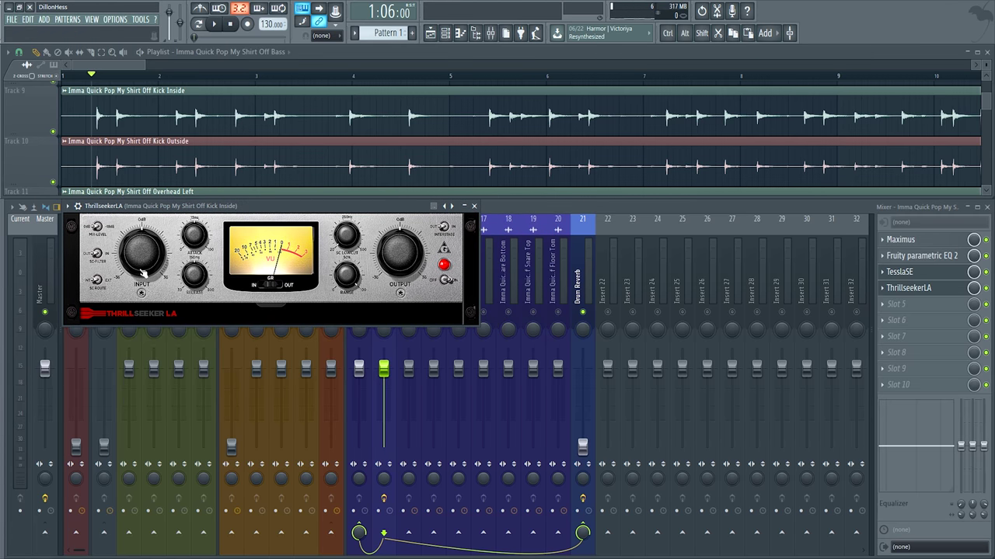
key("space")
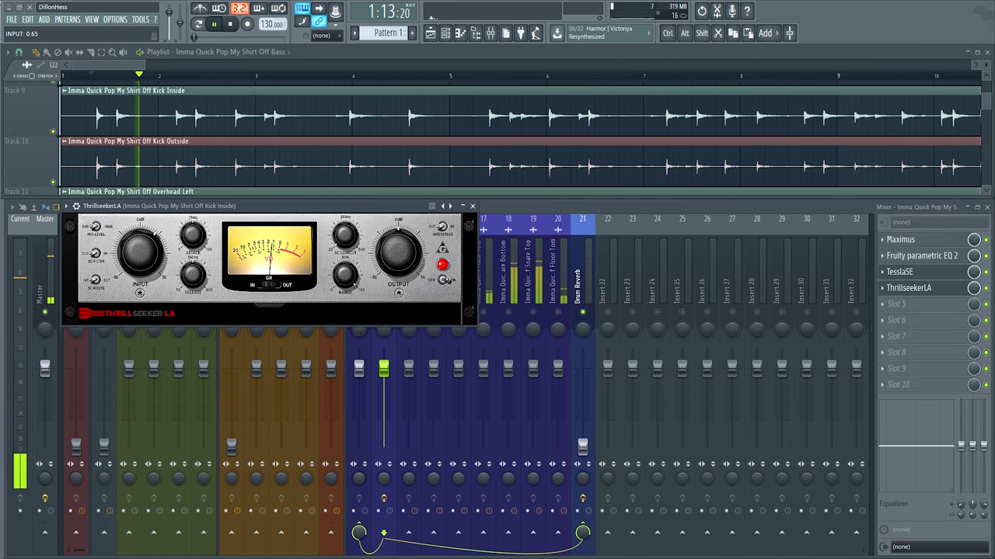
left_click_drag(143, 253, 193, 305)
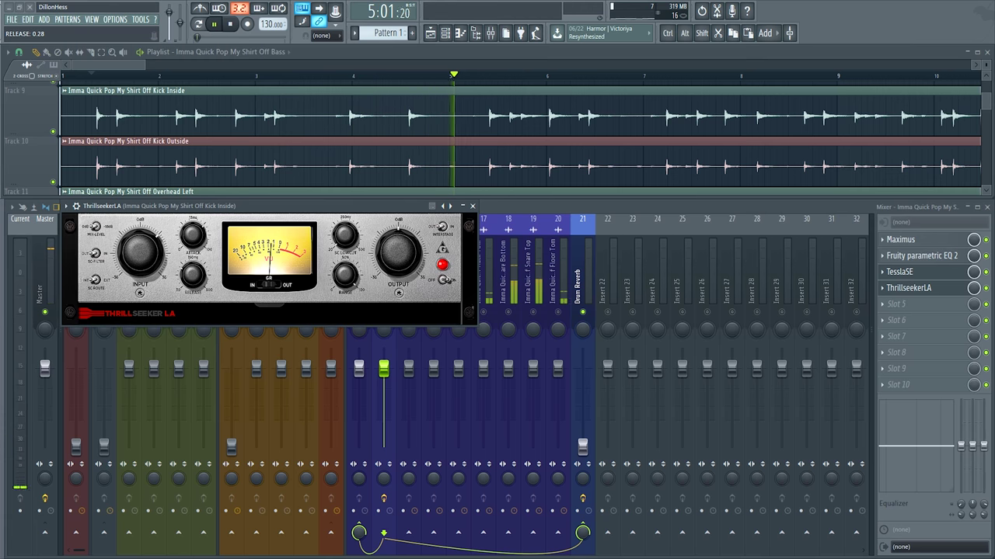
Set the ThrillseekerLA output to 0.27 during playback and close the open effect windows
left_click_drag(363, 206, 357, 315)
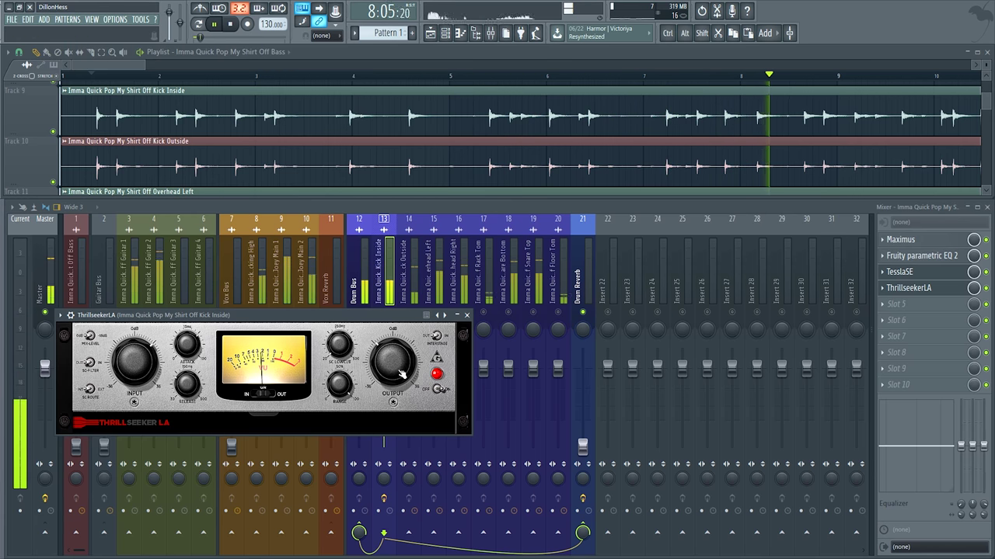
left_click_drag(397, 382, 396, 379)
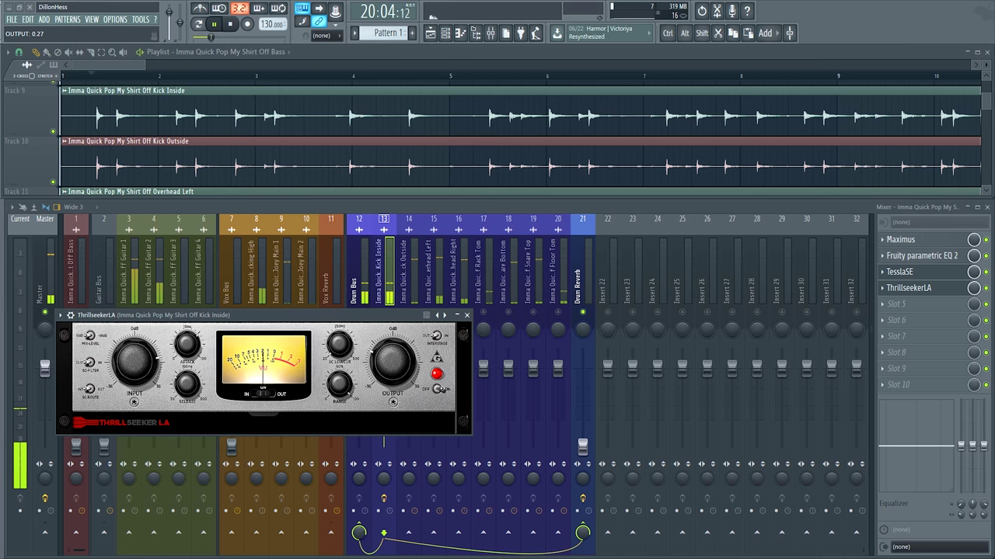
left_click(467, 315)
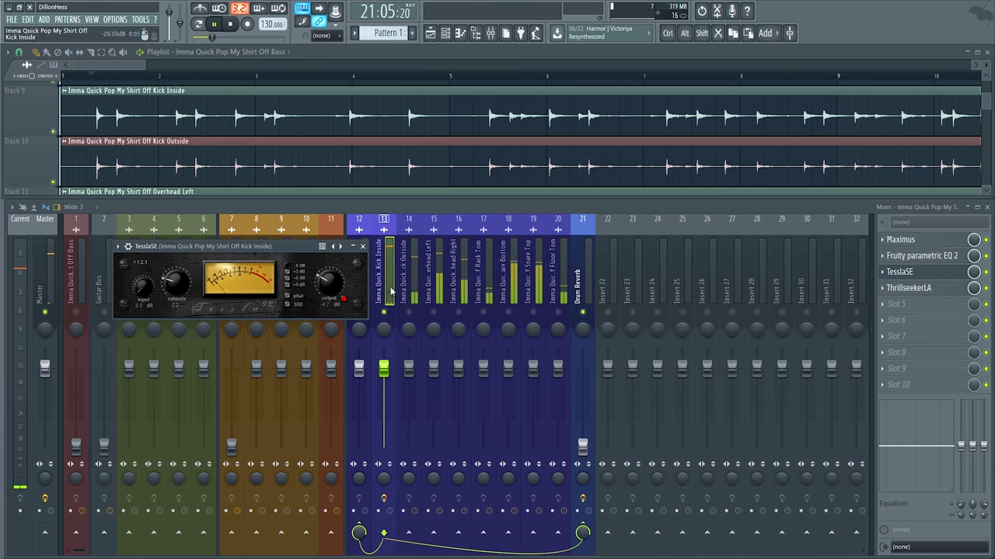
left_click(362, 247)
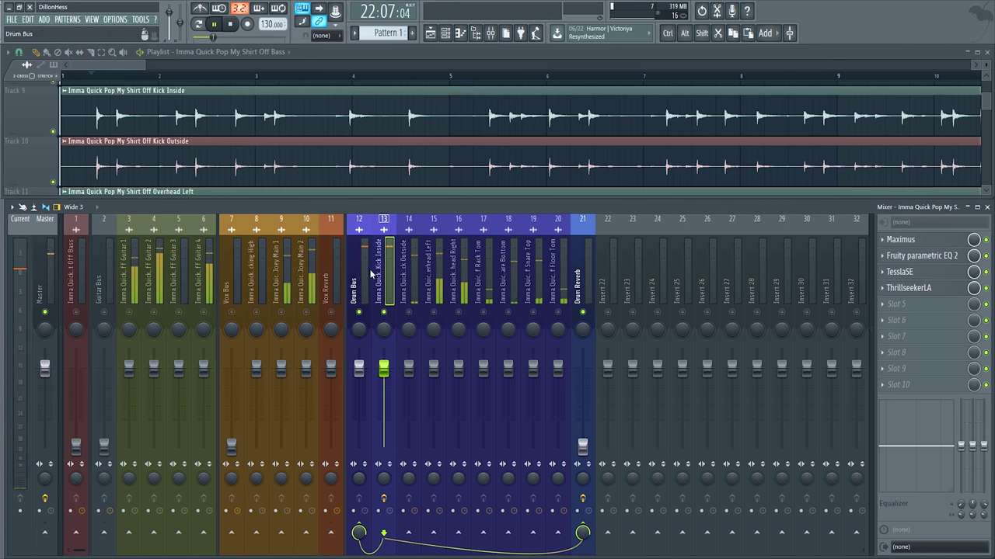
Add Fruity parametric EQ 2 to the soloed Kick Outside channel, make band 1 a high-pass filter, and move the EQ to slot 4
left_click(413, 305)
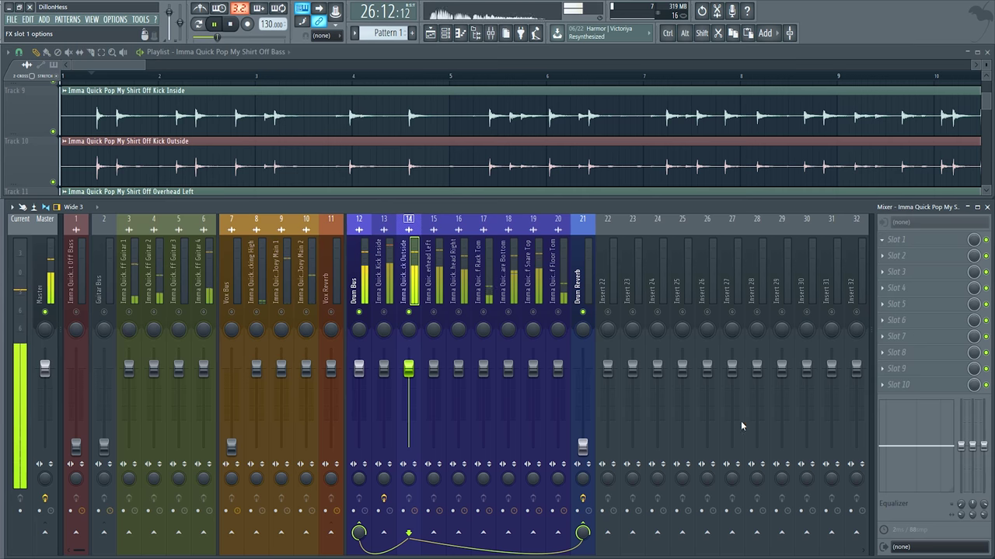
left_click(769, 408)
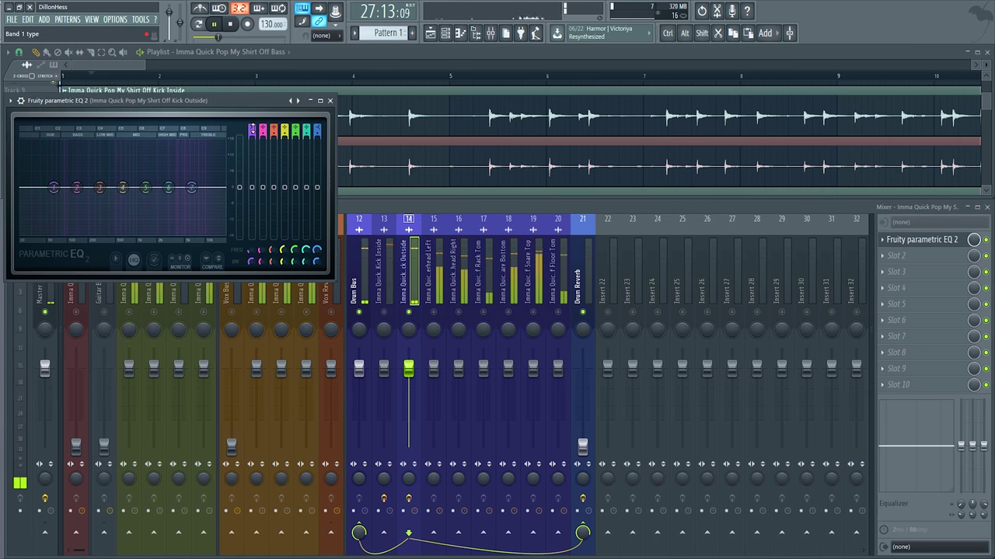
left_click_drag(252, 131, 251, 156)
scroll(912, 242, "down", 3)
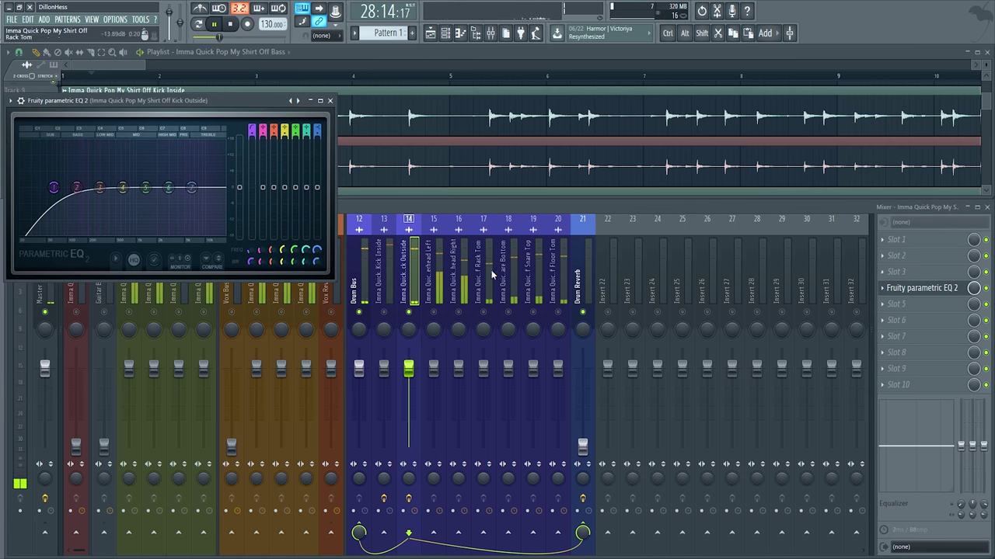
Copy Maximus with its settings from the Kick Inside channel to slot 1 of the Kick Outside channel
left_click(381, 269)
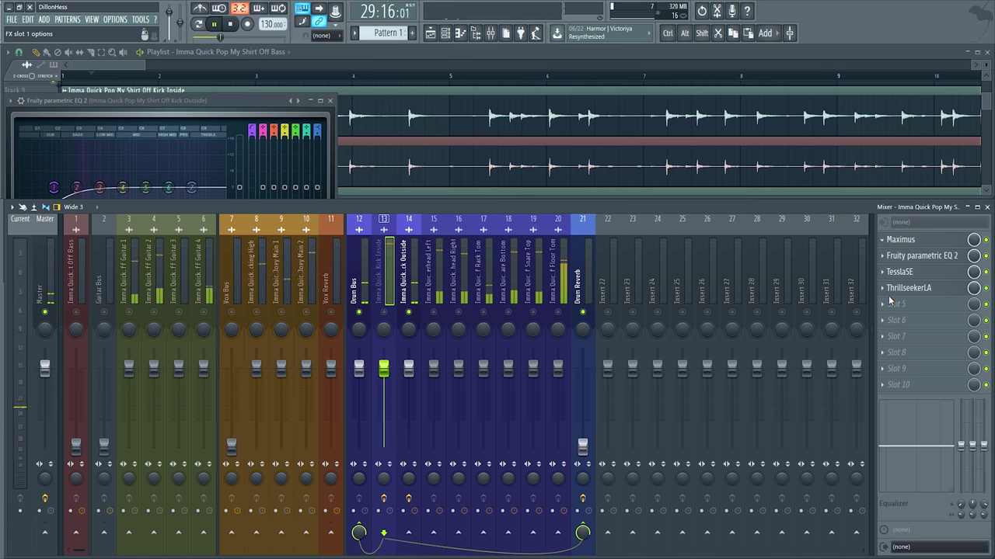
left_click(410, 283)
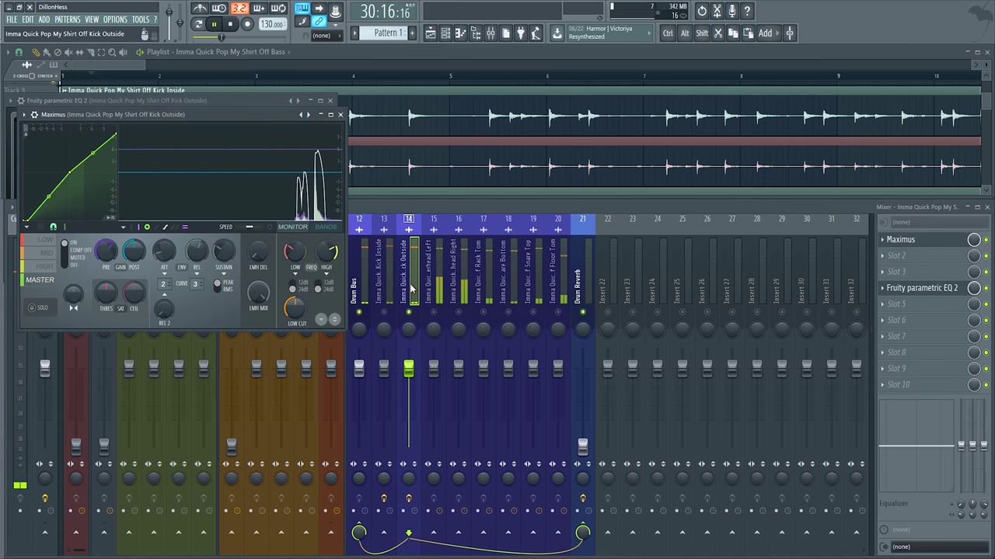
Raise the pre gain of Maximus on the Kick Outside channel and restart playback
left_click_drag(106, 251, 105, 237)
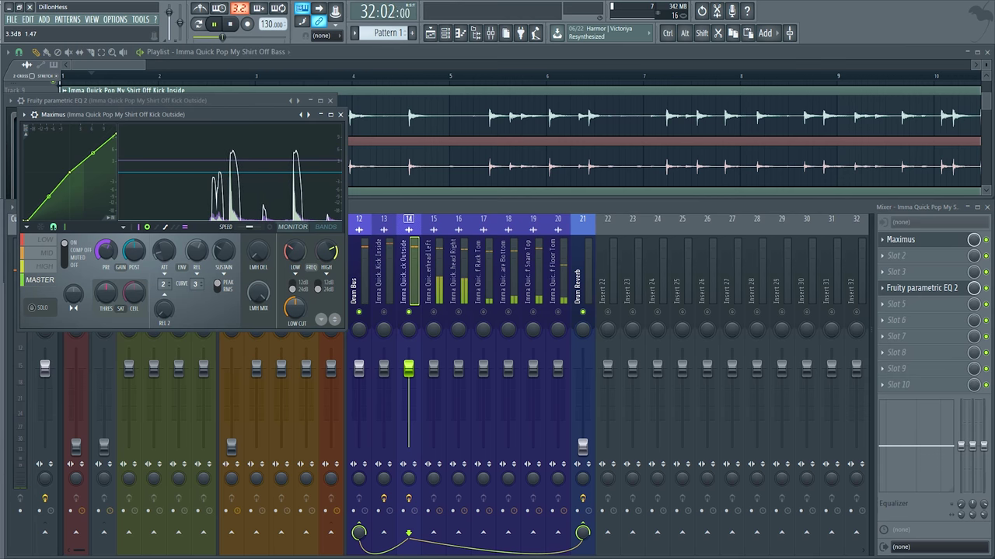
key("space")
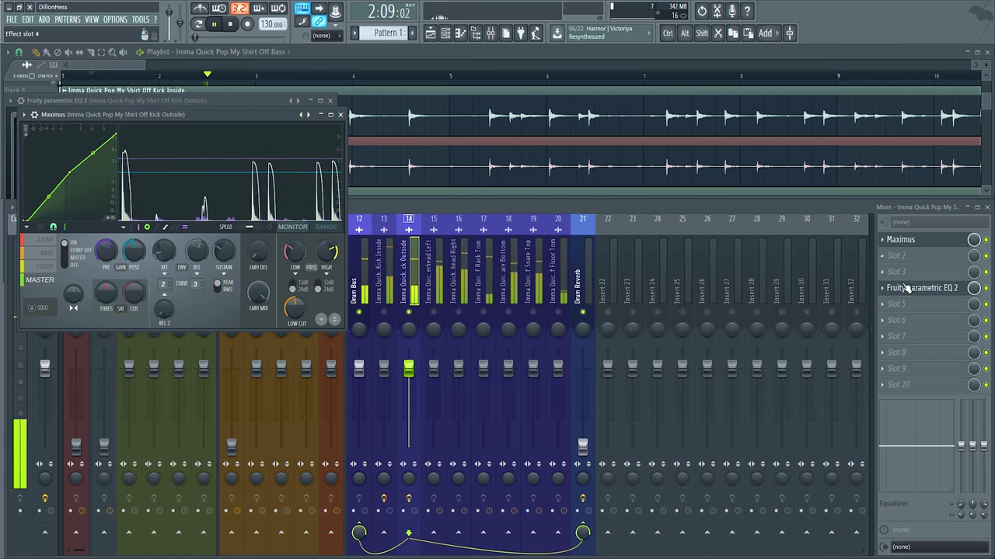
Load BootEQmkII in slot 2 of the Kick Outside channel and set its drive to about 0.65
left_click(893, 264)
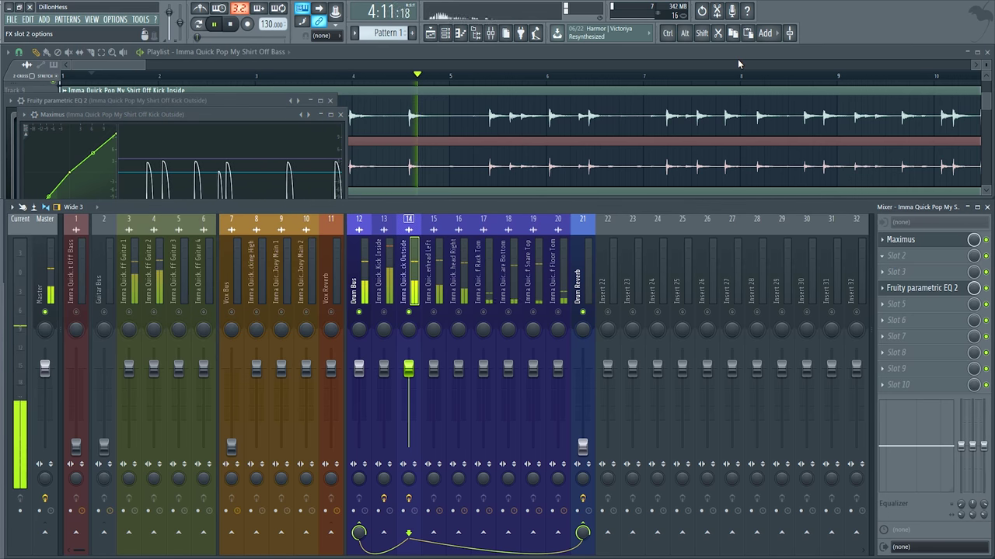
left_click(735, 49)
left_click(98, 423)
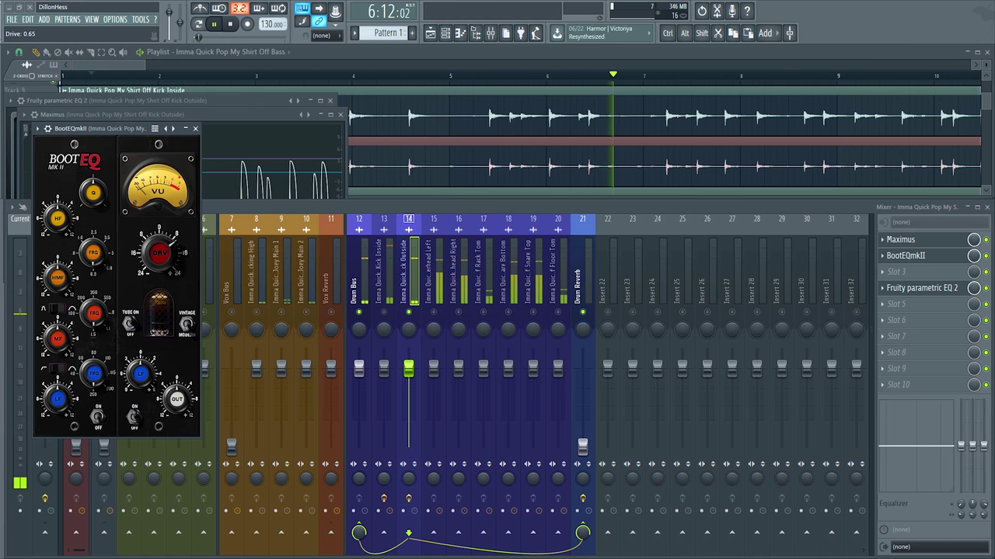
left_click_drag(159, 253, 159, 245)
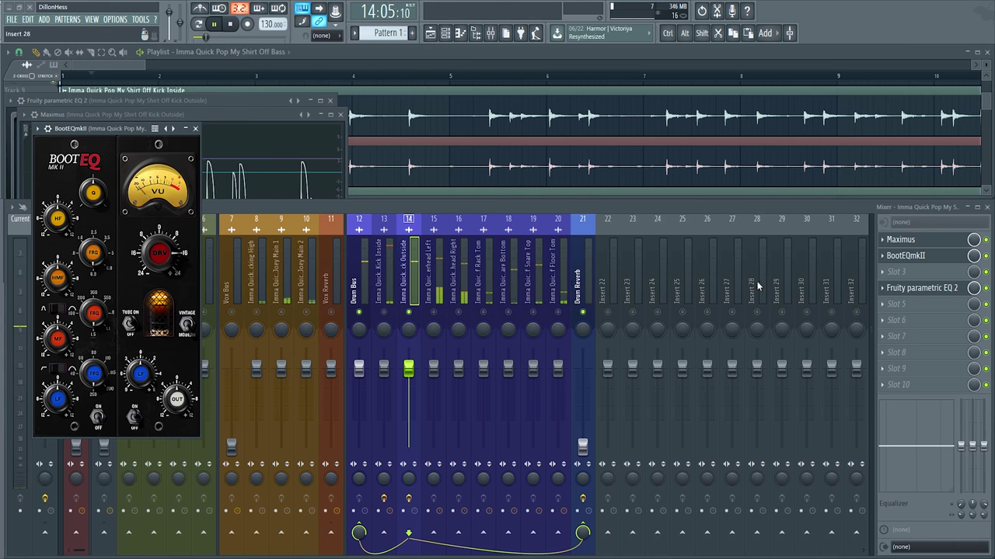
Move Fruity parametric EQ 2 to slot 3 of Kick Outside, boosting bands 2, 4 and 6 and cutting band 7
left_click_drag(900, 291, 901, 273)
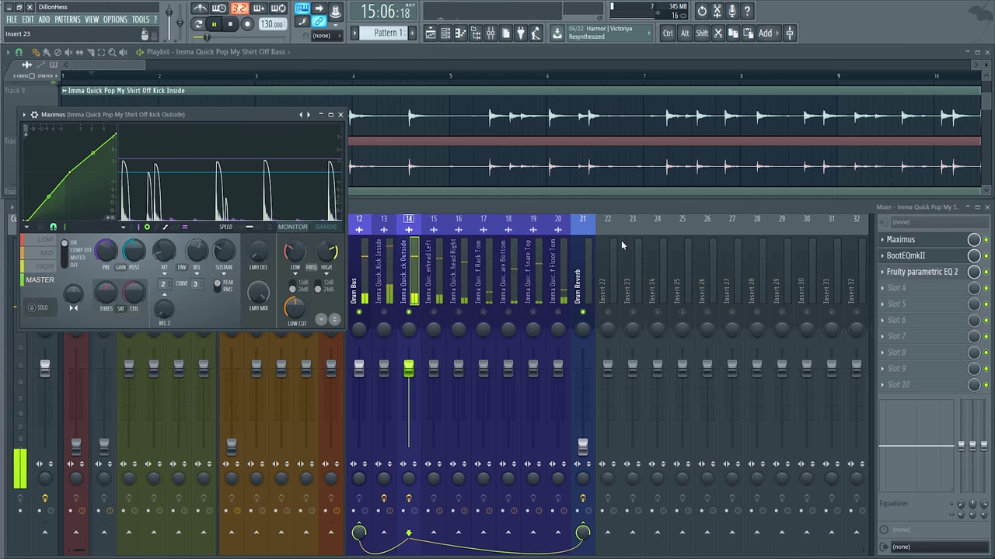
left_click(922, 272)
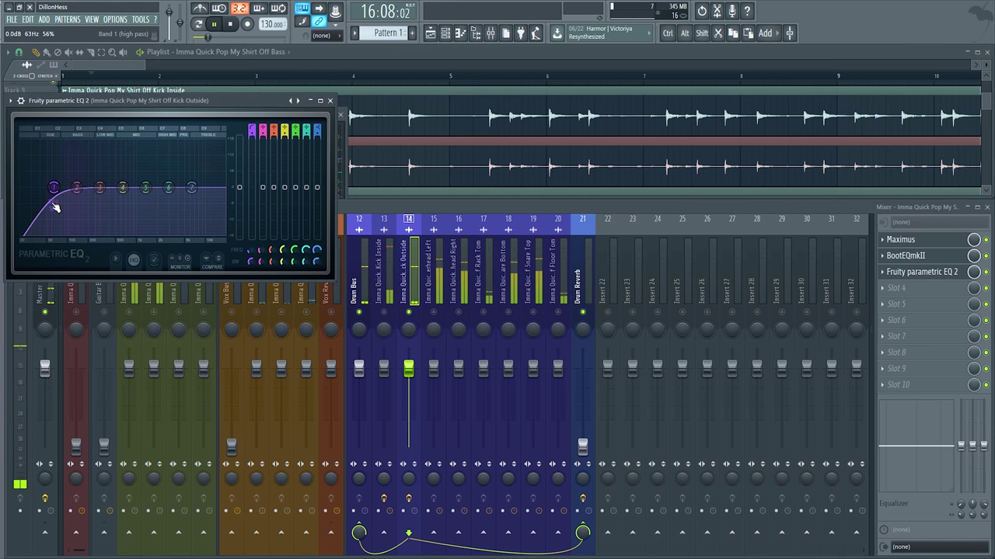
left_click_drag(75, 187, 198, 207)
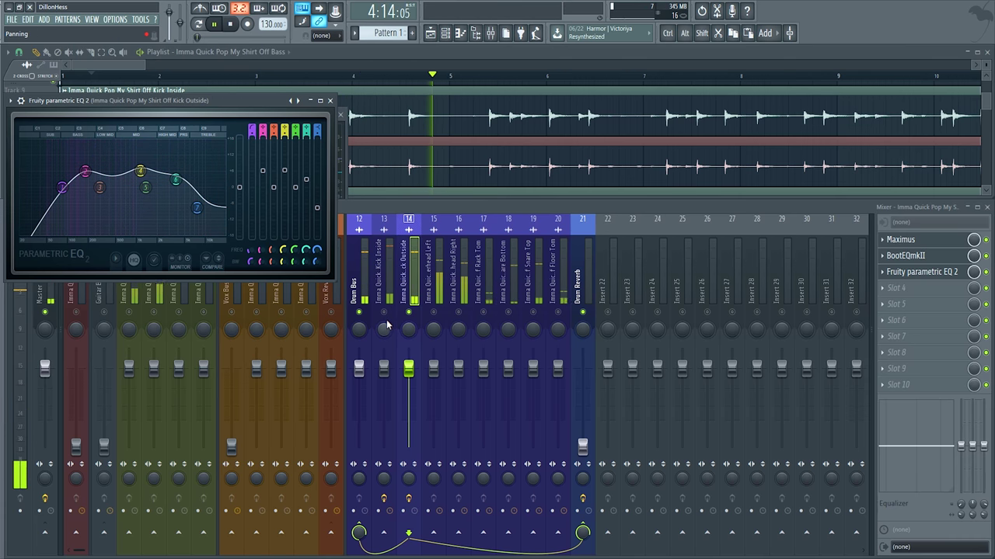
Load TesslaSE in slot 4 of Kick Outside and set its saturation to 2.2 and input trim to 0.48
left_click(882, 290)
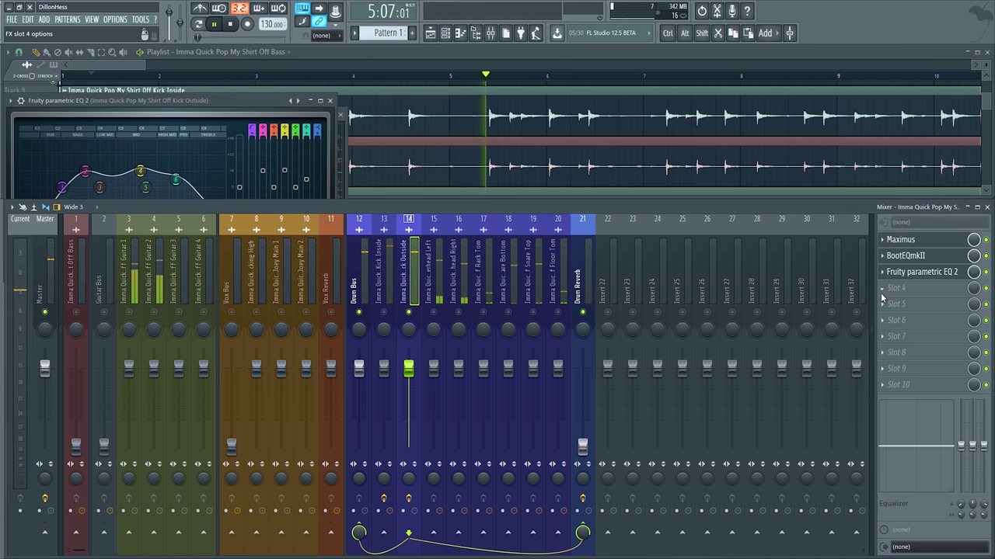
left_click(777, 258)
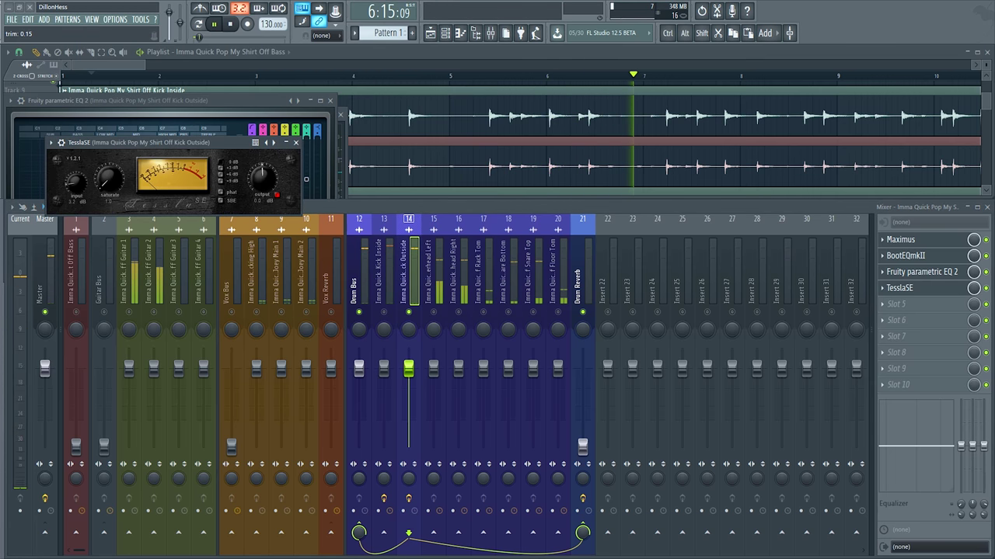
left_click_drag(108, 180, 108, 161)
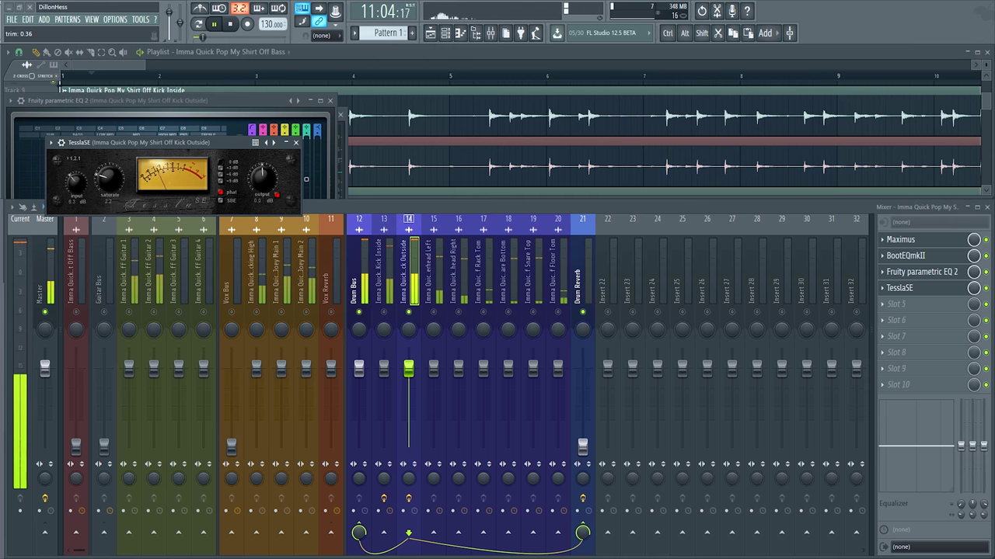
left_click_drag(75, 184, 76, 182)
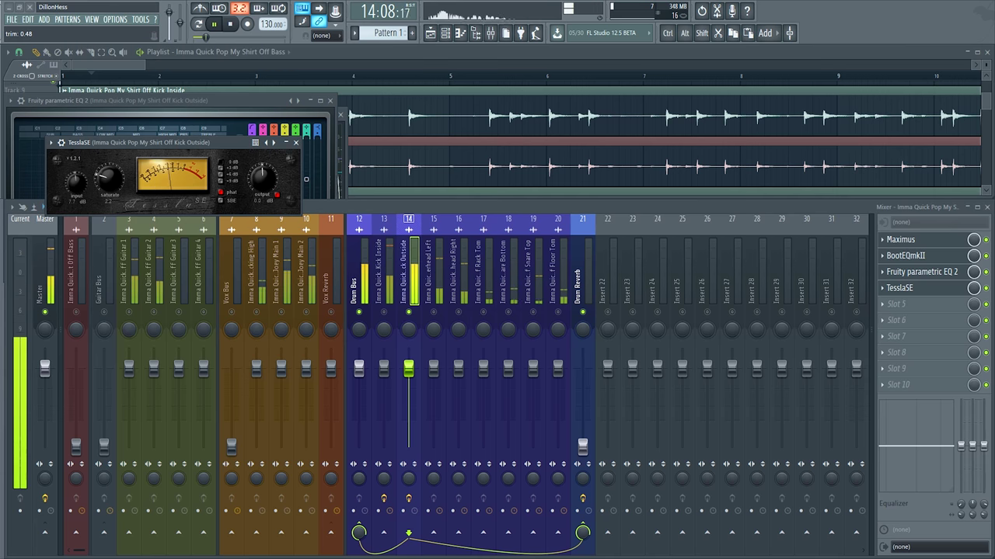
Check Maximus on the Kick Outside channel and reduce the TesslaSE output level
left_click(296, 143)
left_click(900, 239)
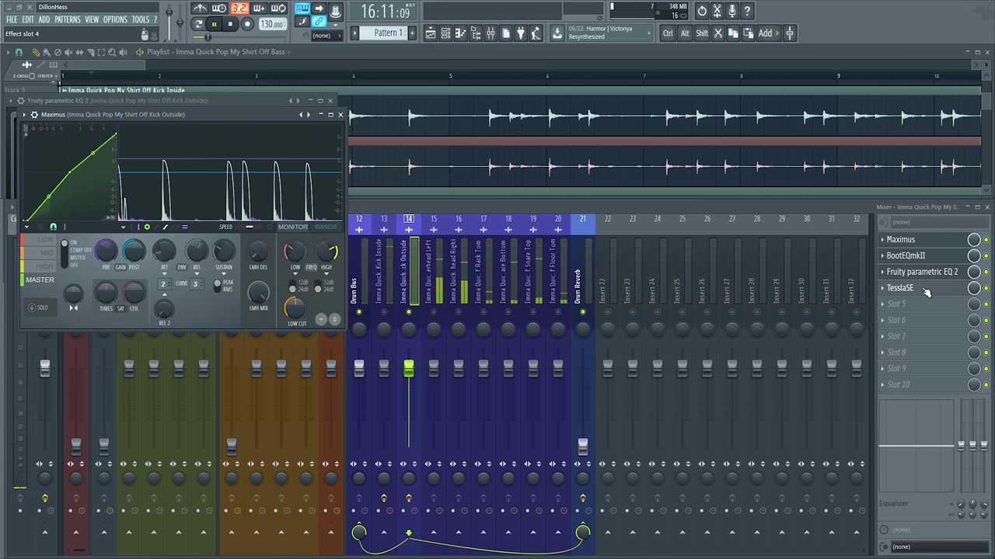
left_click(929, 287)
left_click_drag(263, 181, 268, 189)
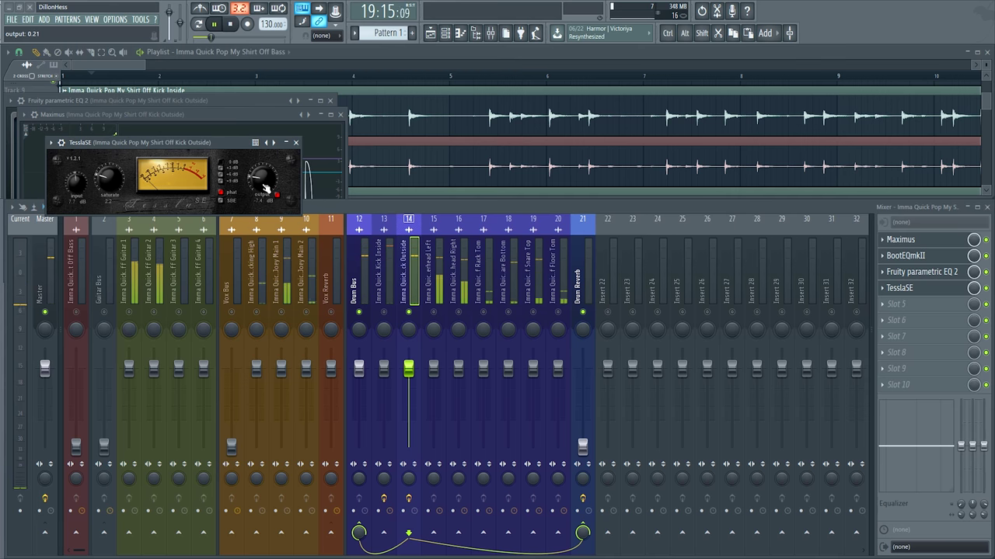
left_click_drag(261, 184, 261, 176)
Load ThrillseekerLA in slot 5 of Kick Outside, raise its input, and set its output to 0.21
left_click(888, 306)
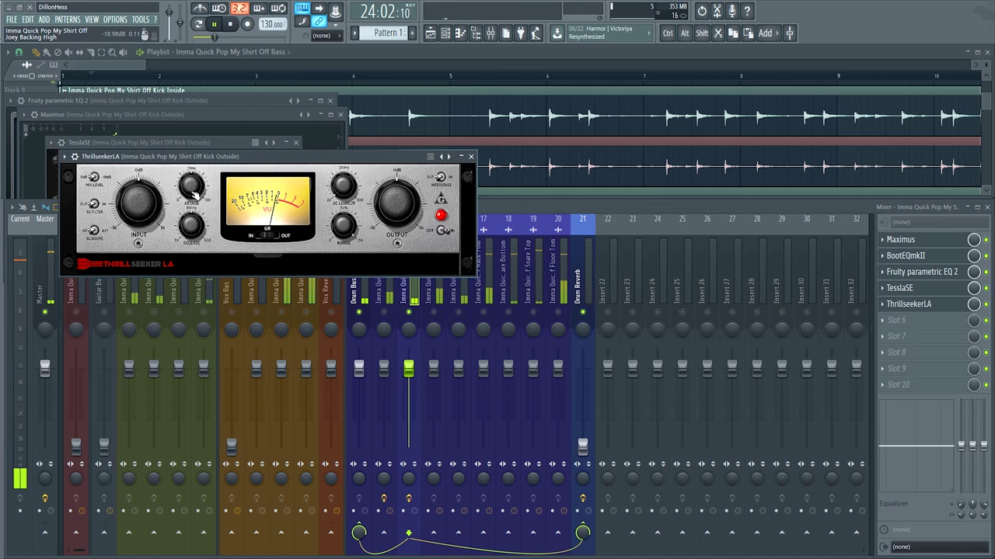
left_click_drag(138, 203, 139, 185)
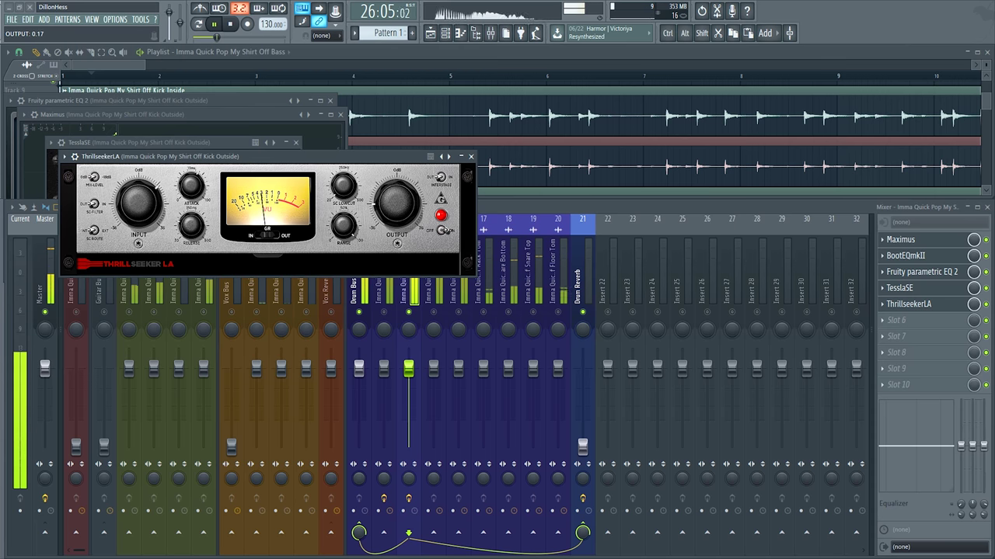
left_click_drag(355, 163, 331, 105)
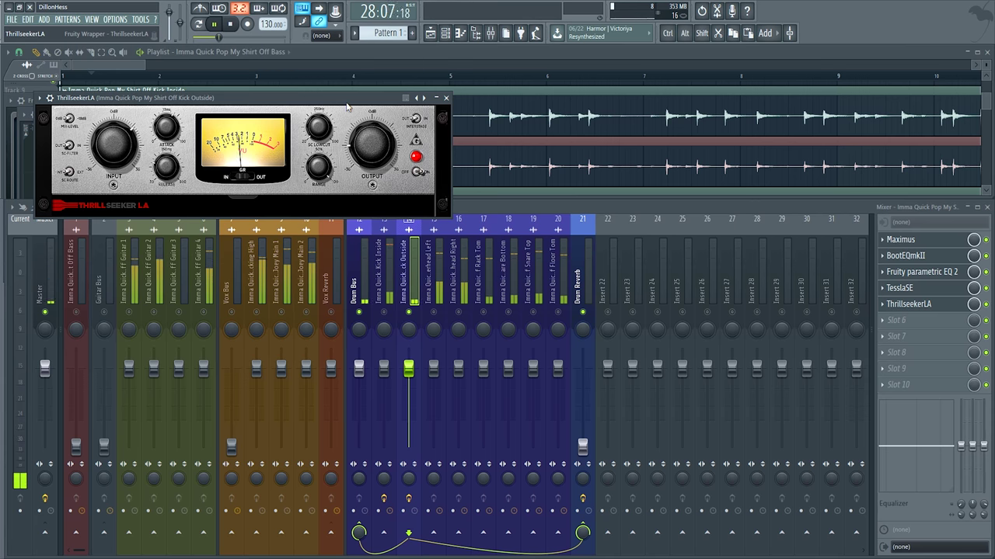
mouse_move(342, 100)
left_mouse_down()
mouse_move(354, 109)
mouse_move(335, 109)
left_mouse_up()
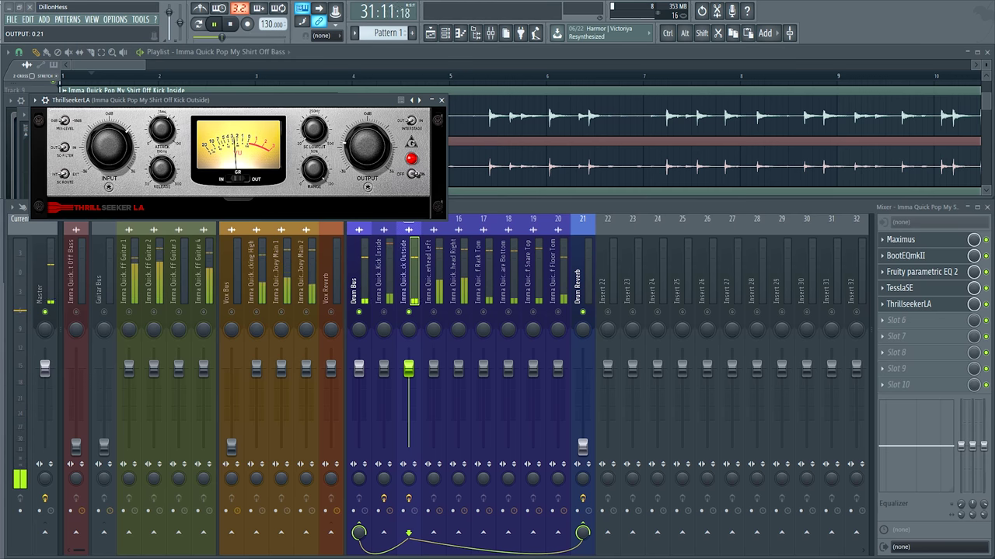
Fine-tune the master compression of Maximus on Kick Outside in an enlarged window and close it
left_click(905, 255)
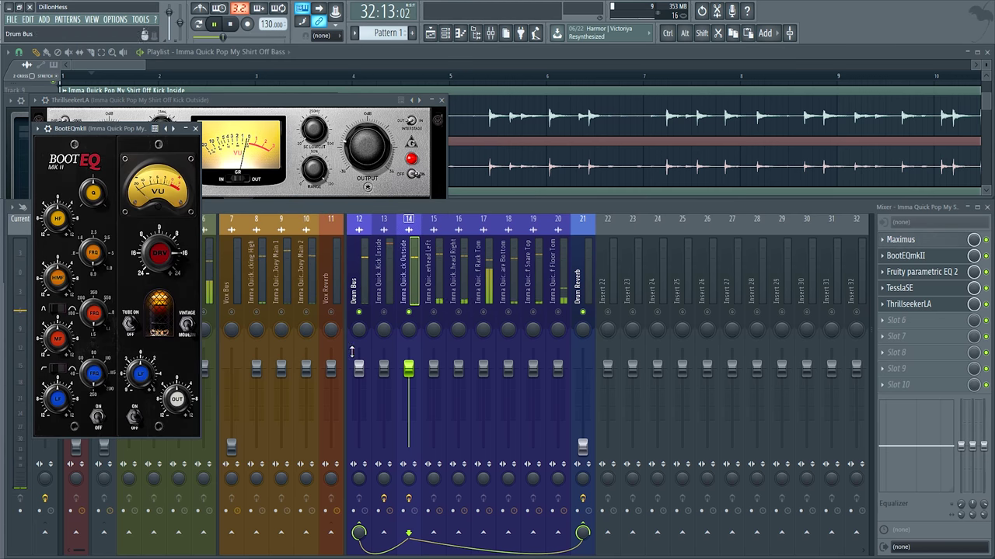
left_click(891, 242)
left_click(339, 327)
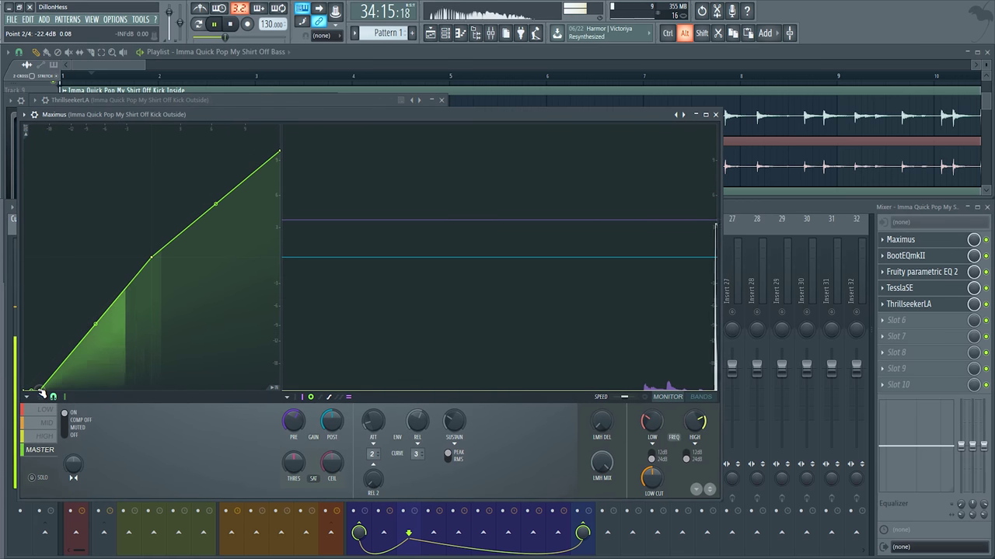
left_click_drag(408, 422, 408, 420)
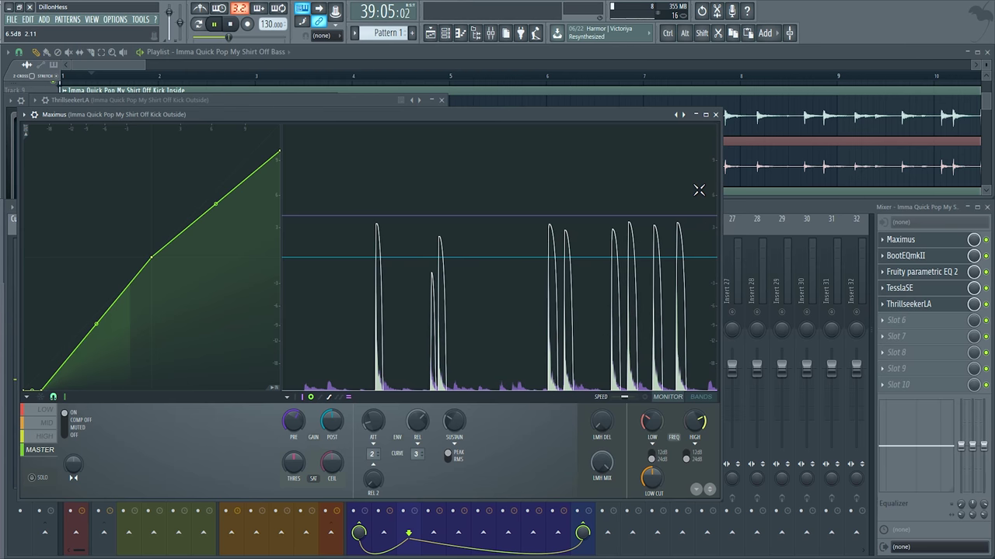
left_click(715, 115)
Check ThrillseekerLA on Kick Outside and solo the Kick Inside channel together with it
left_click(906, 305)
left_click(906, 305)
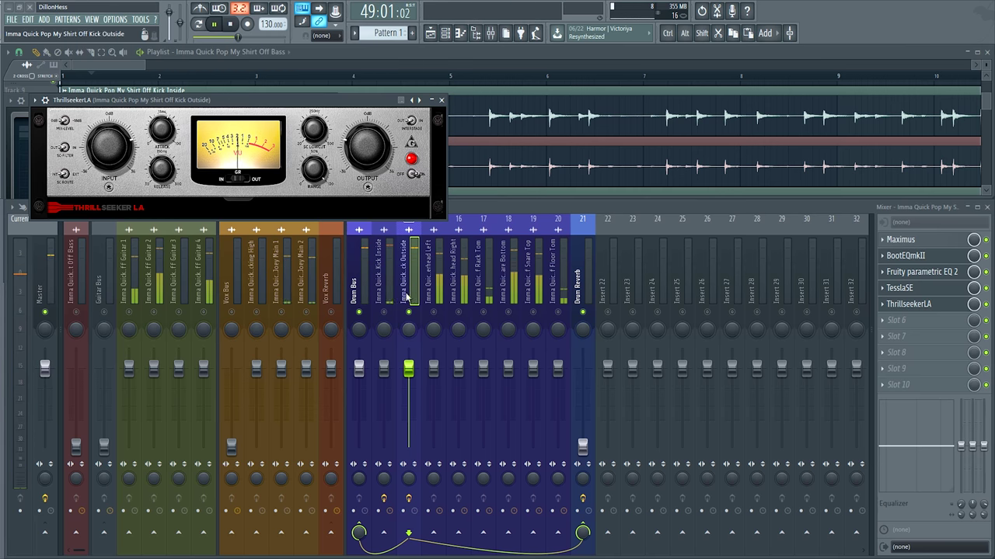
left_click(384, 311)
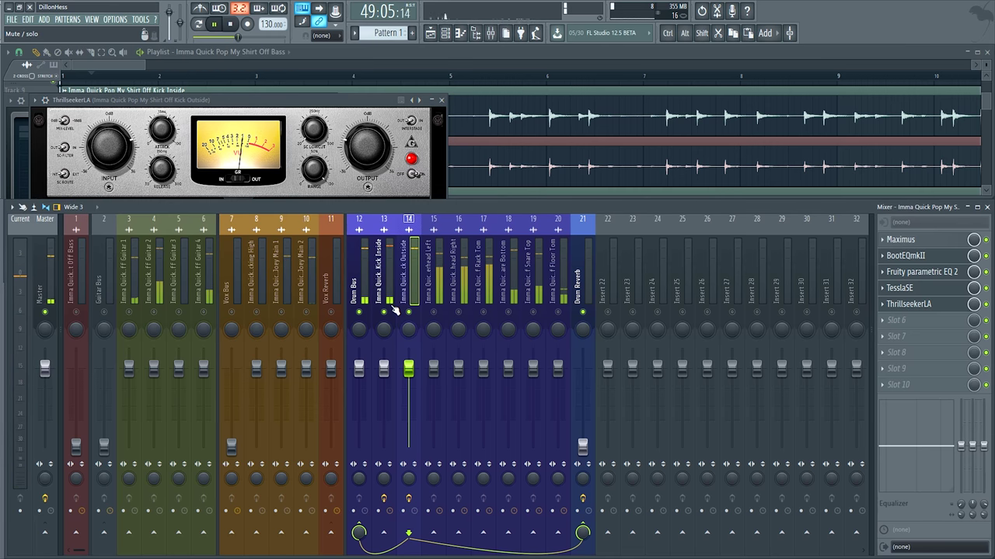
left_click(441, 100)
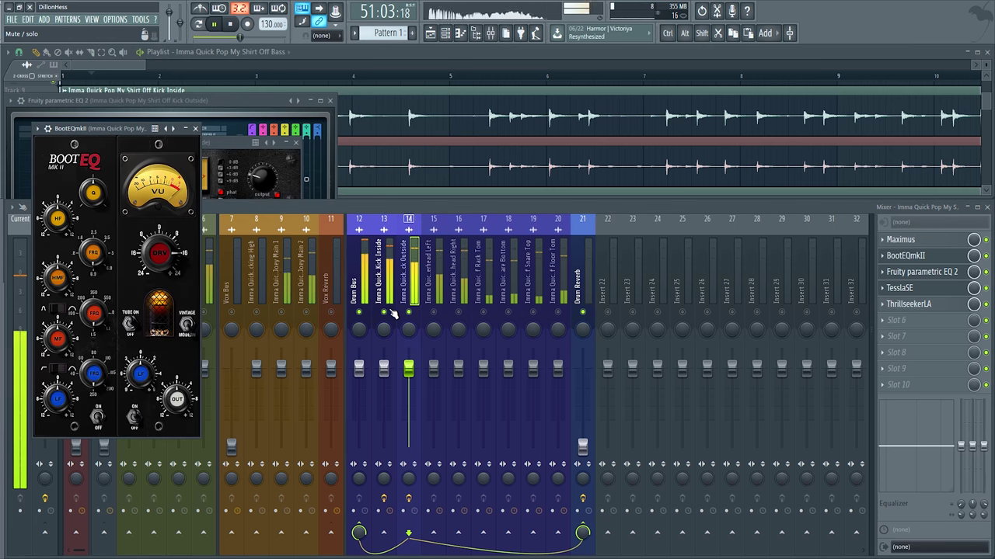
Fine-tune the low end of the Maximus compression curve on the Kick Inside channel and close its window
left_click(384, 371)
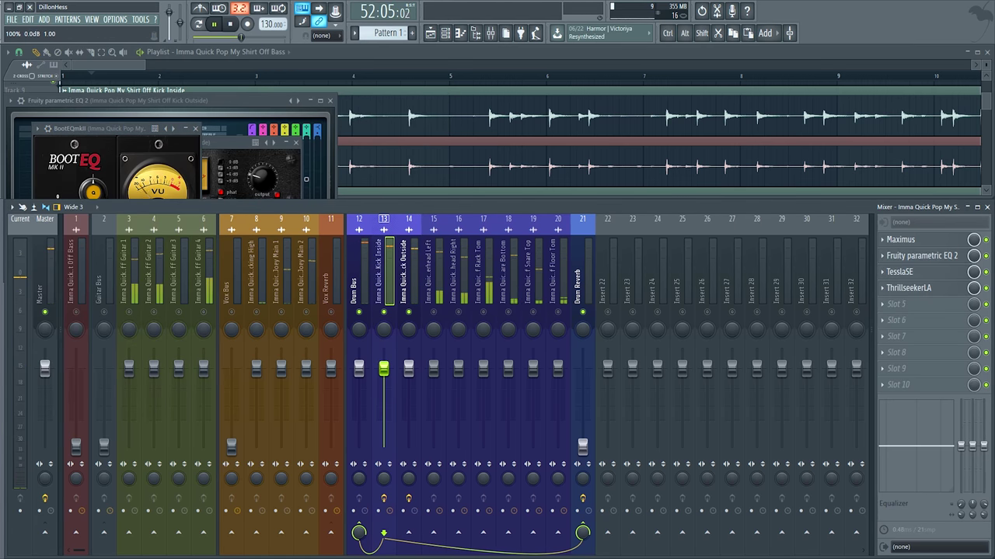
left_click(942, 241)
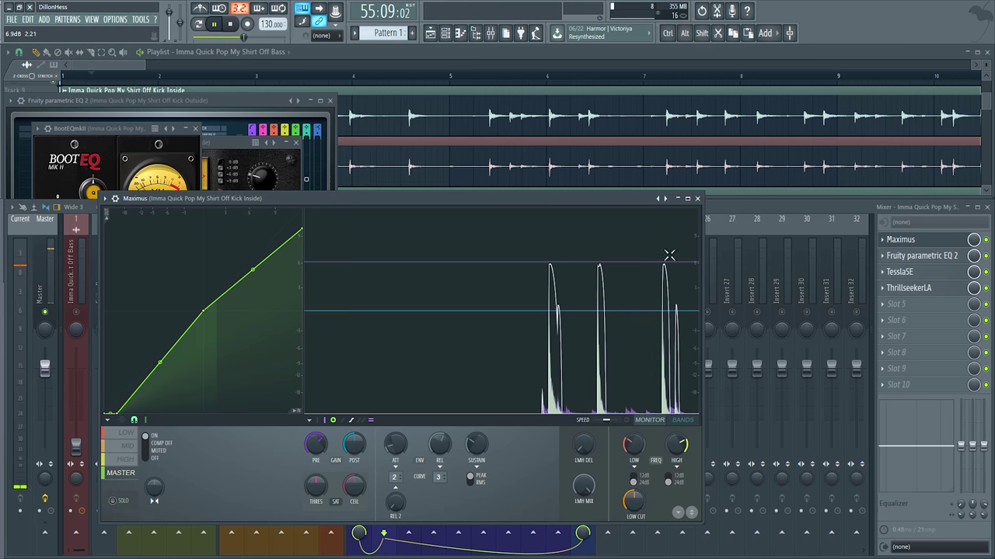
left_click(697, 198)
Stop playback and lower the Kick Inside and Kick Outside faders together to -2.9 dB
left_click(614, 160)
scroll(606, 160, "down", 6)
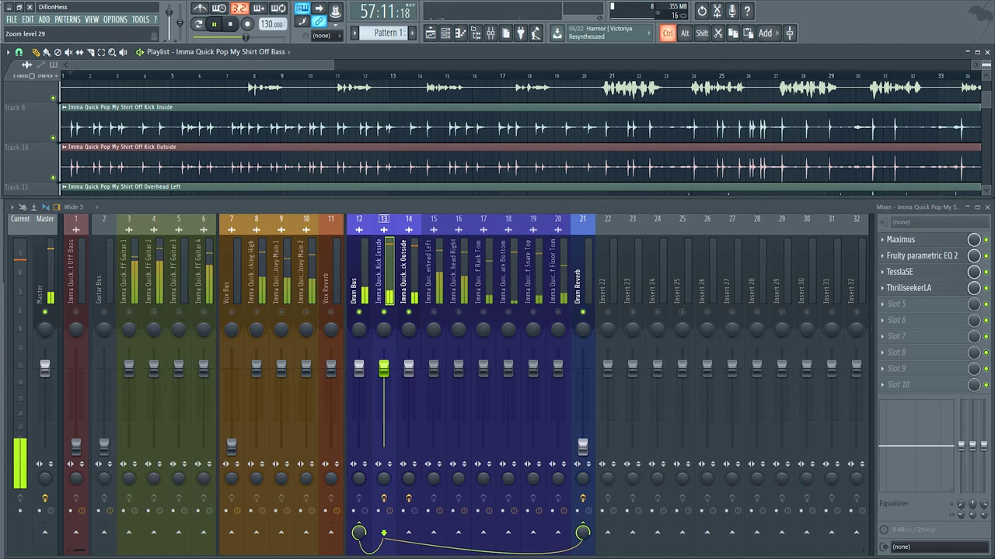
scroll(537, 160, "up", 1)
key("space")
left_click_drag(408, 294, 422, 282)
left_click(429, 284)
left_click(412, 299)
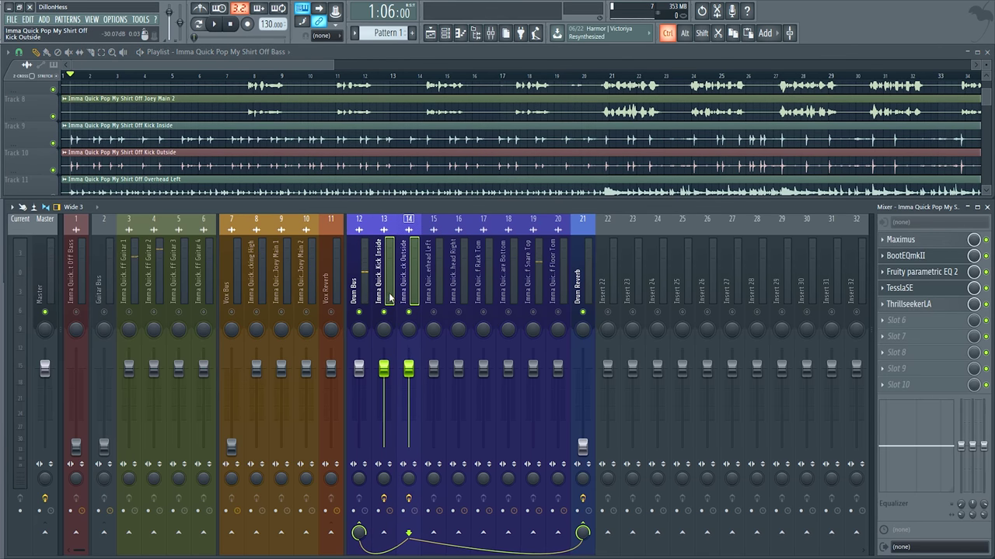
left_click(391, 297, "ctrl")
left_click_drag(383, 370, 383, 385)
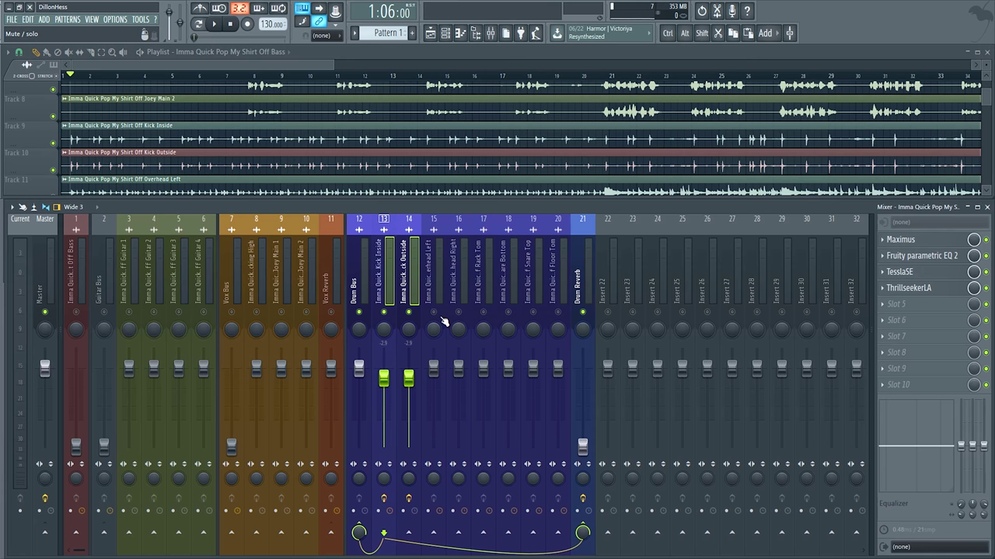
Solo the Overhead Left and Overhead Right channels and listen to them from the song's start
left_click(427, 286)
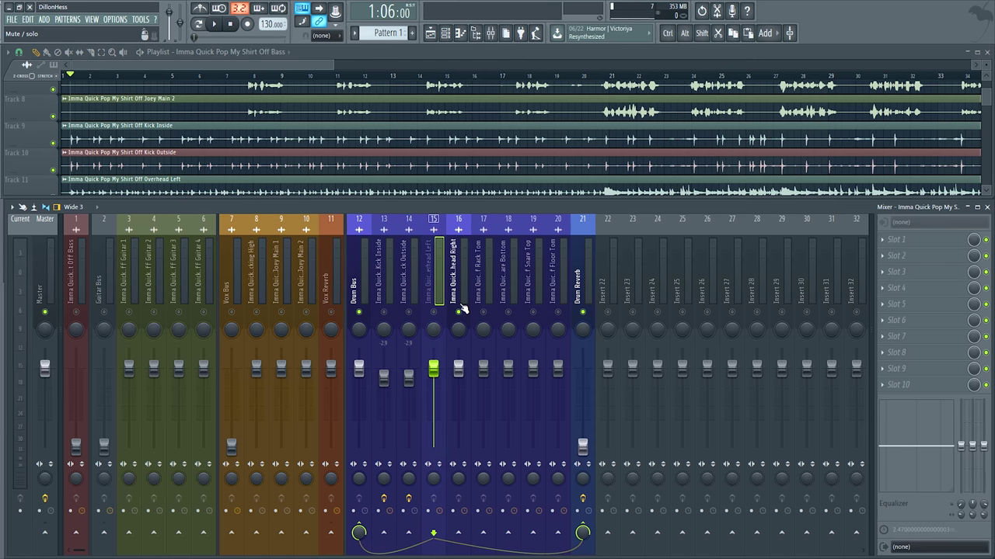
key("space")
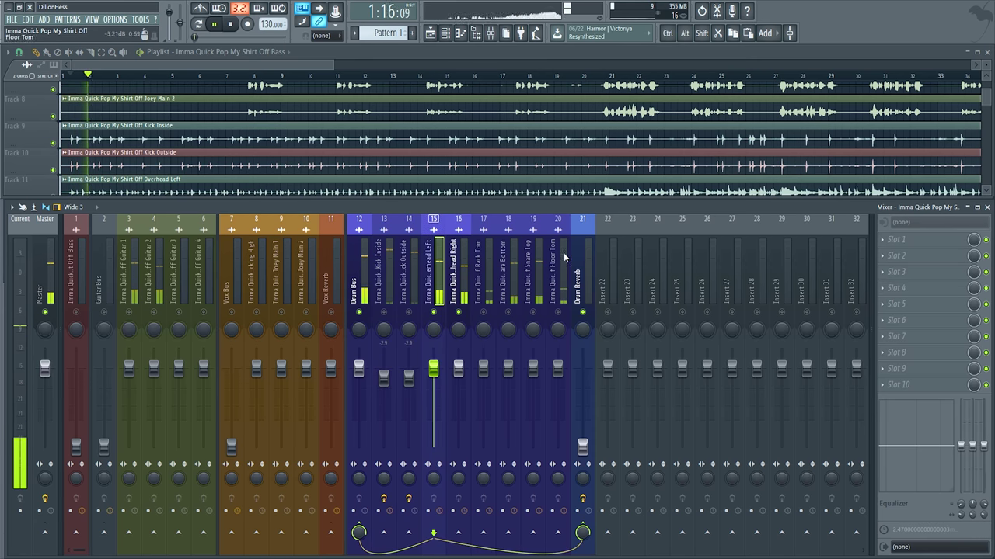
key("space")
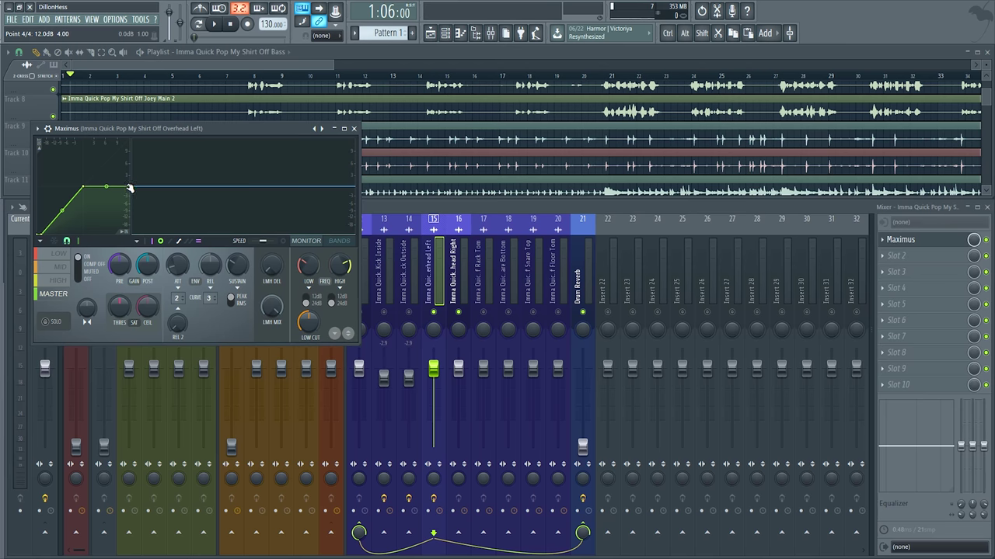
Load Maximus in slot 1 of the Overhead Left channel and shape its master compression curve during playback
left_click_drag(129, 188, 140, 150)
left_click_drag(360, 339, 673, 499)
key("space")
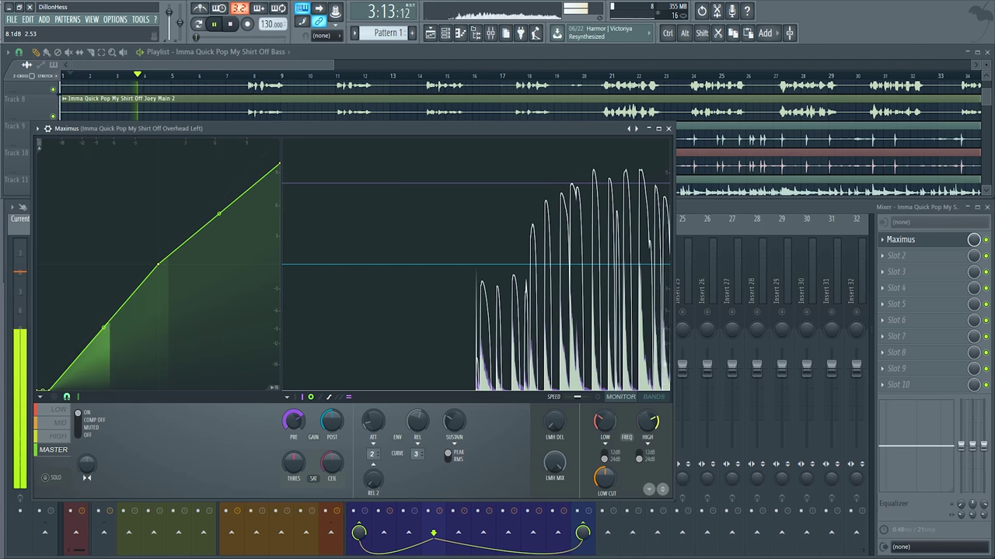
left_click_drag(50, 391, 56, 391)
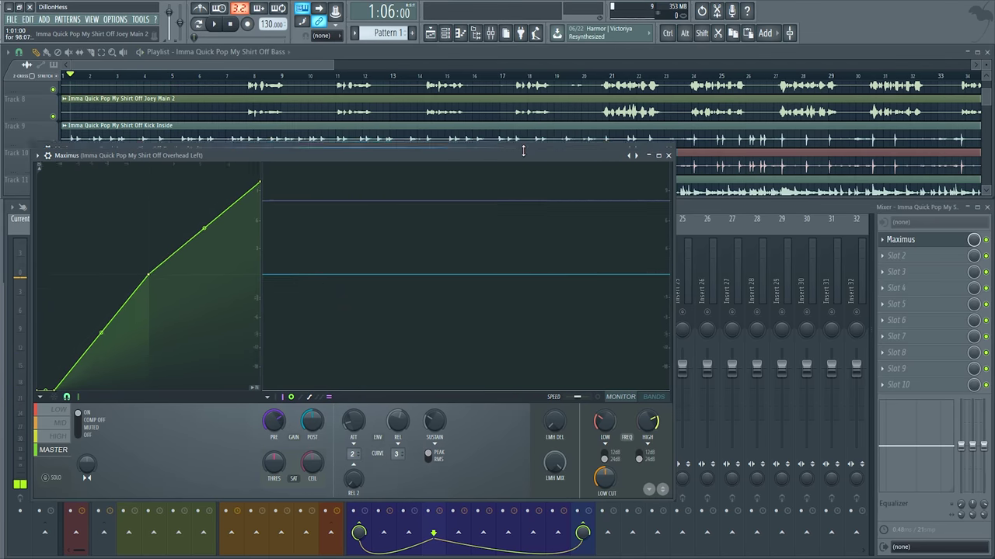
left_click_drag(523, 150, 526, 424)
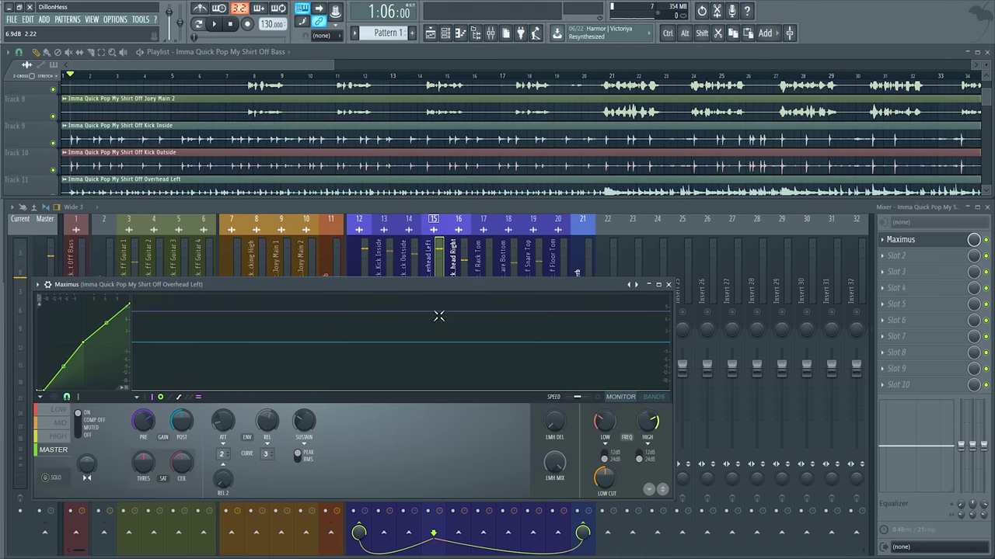
Move the Overhead Left channel's Maximus window down, briefly play the song, and close the plugin window
left_click_drag(409, 285, 408, 357)
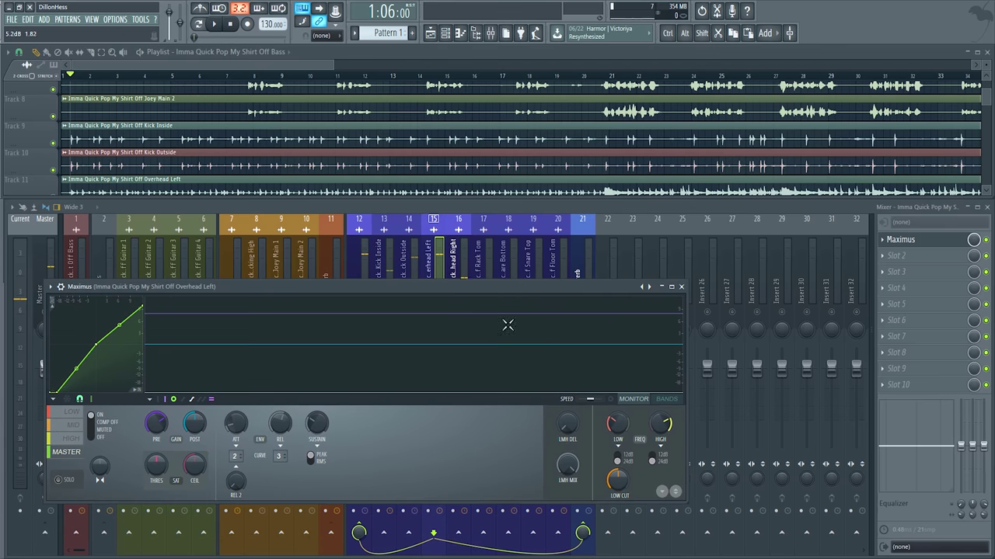
key("space")
key("space")
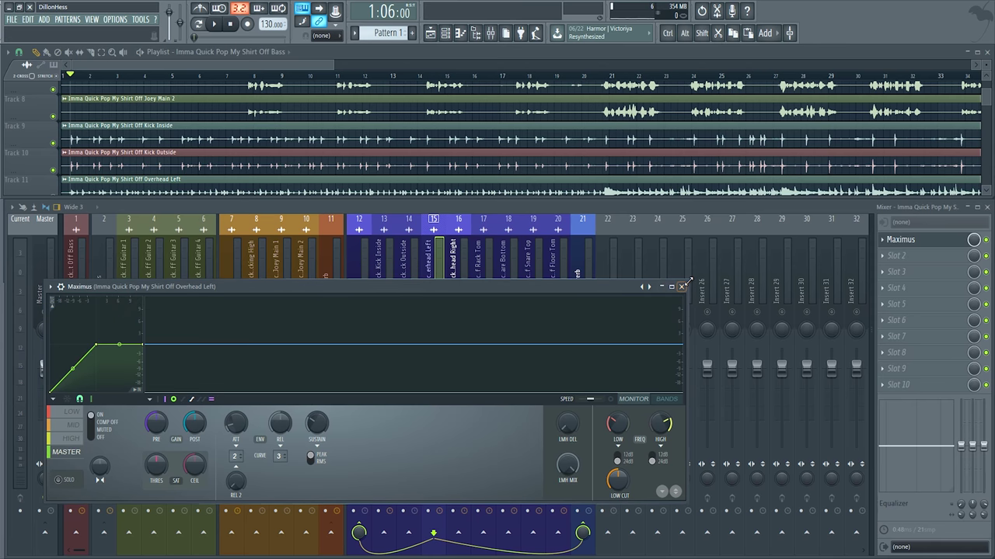
left_click(682, 286)
Play the song from the start and solo the Snare Top and Snare Bottom channels together to hear them
left_click(501, 278)
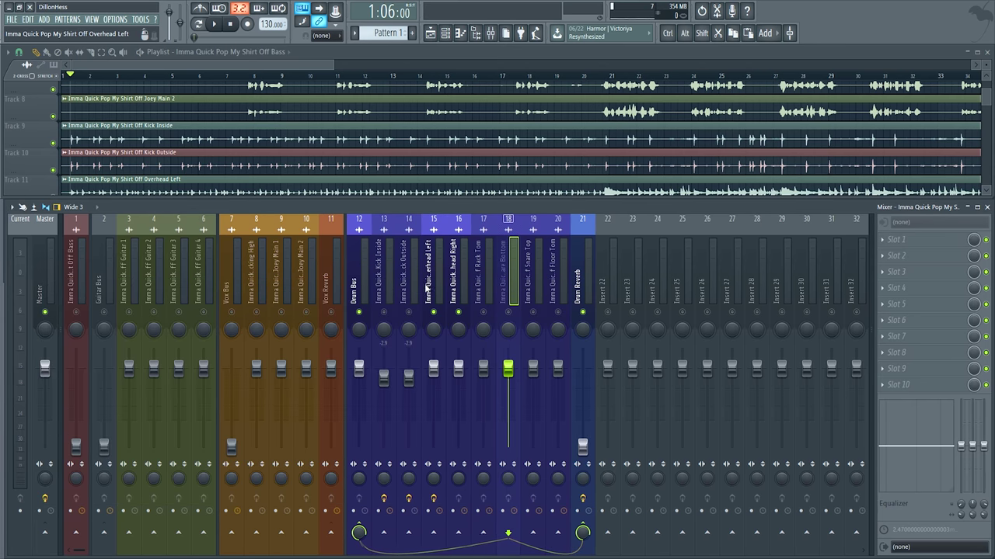
key("space")
left_click(533, 323)
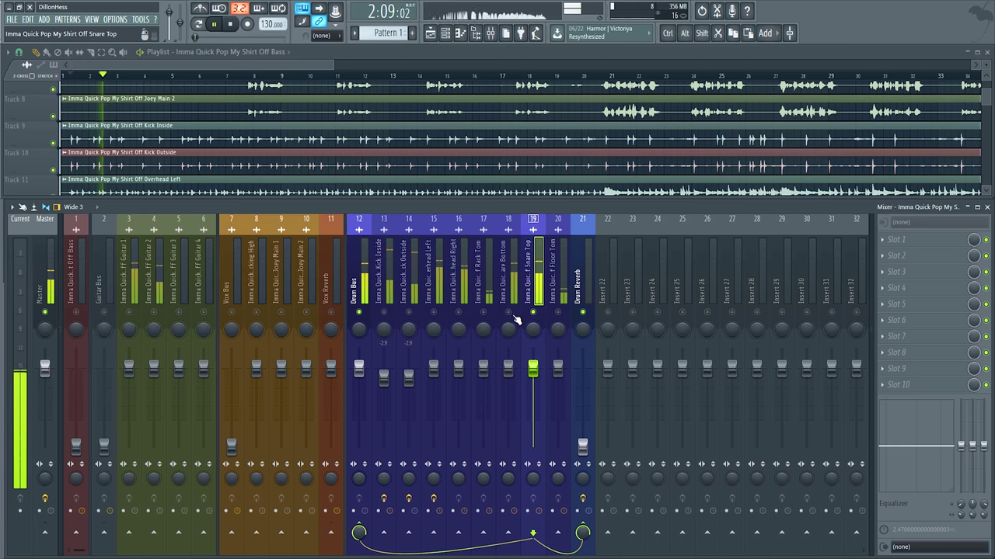
left_click(515, 315)
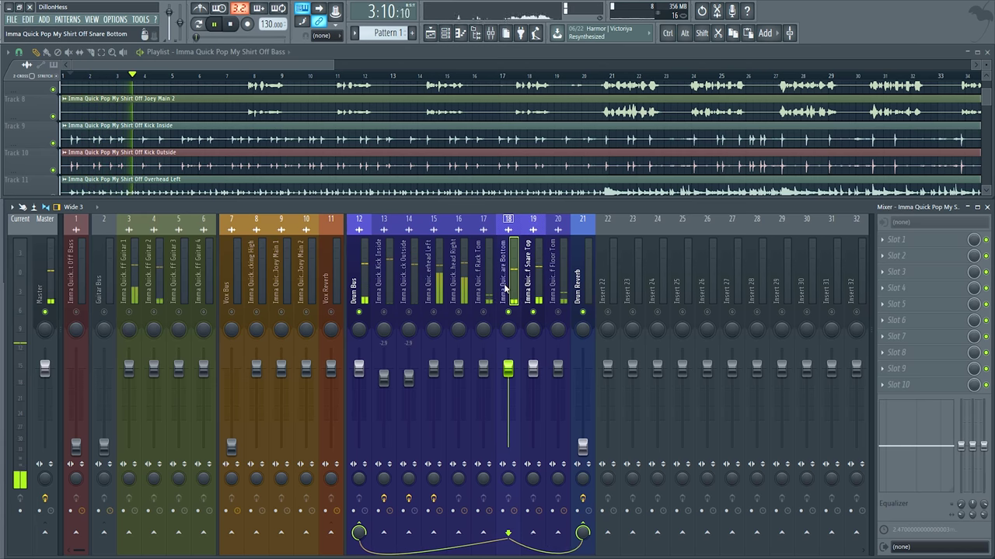
left_click(526, 257)
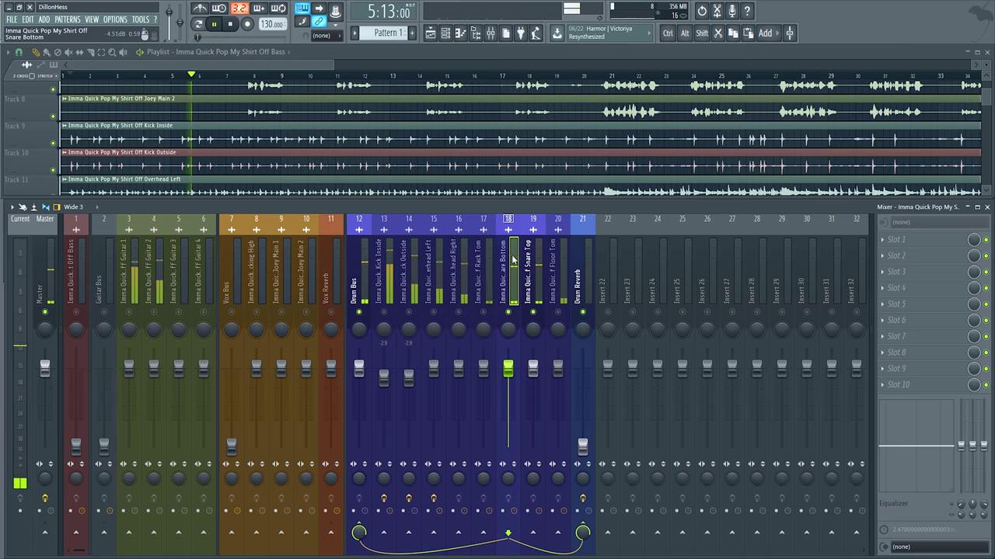
Move the Snare Bottom and Snare Top channels ahead of the overheads to mixer tracks 15 and 16, keeping only those two soloed among the drum mics
key("alt+Left")
key("alt+Left")
key("alt+Left")
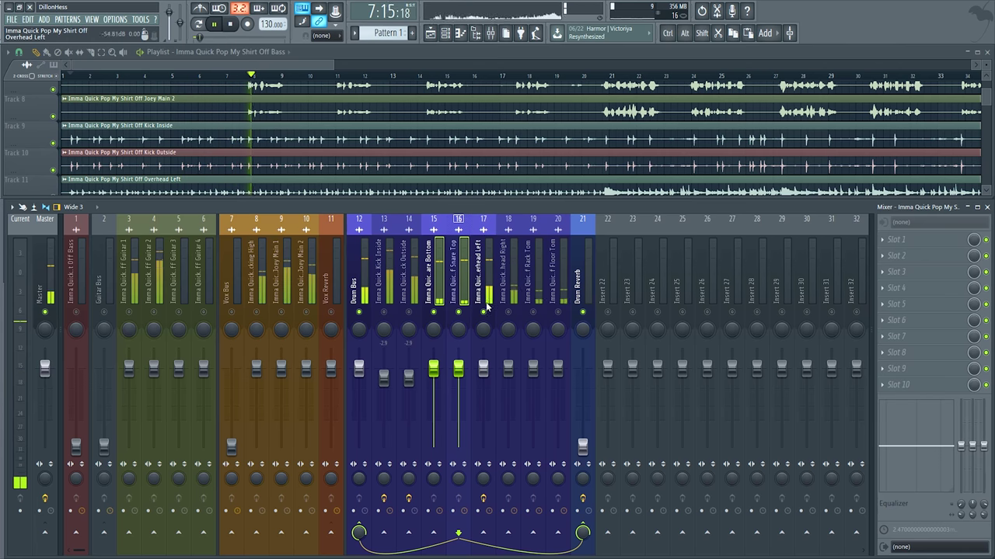
left_click(449, 284)
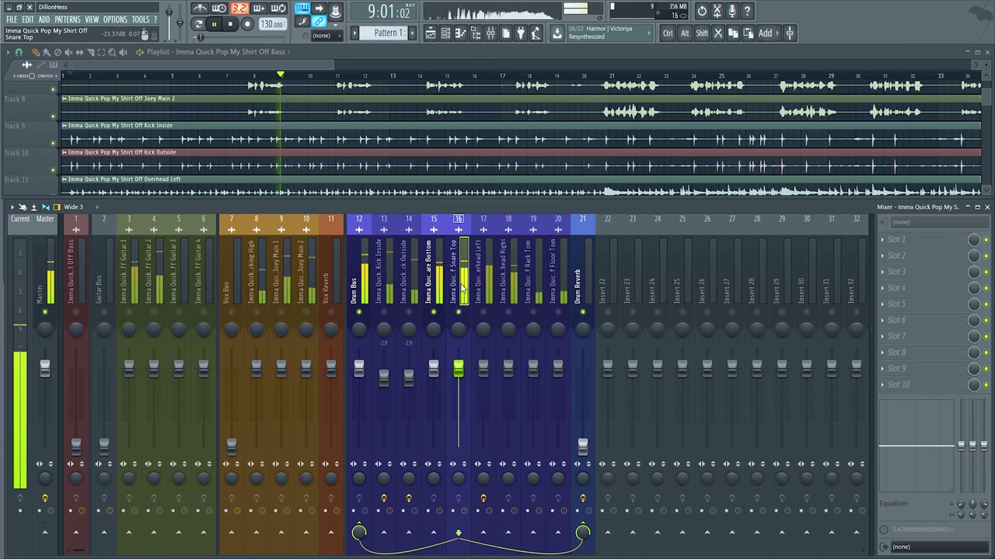
key("Left")
left_click(461, 295)
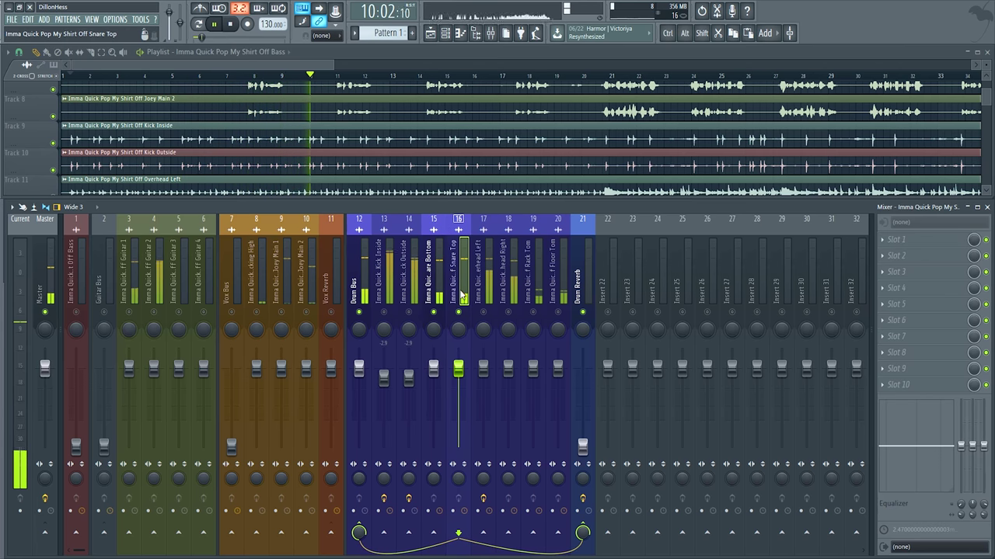
Solo Snare Bottom, load BootEQmkII in its slot 1, turn on the tube stage and adjust the drive
left_click(439, 300)
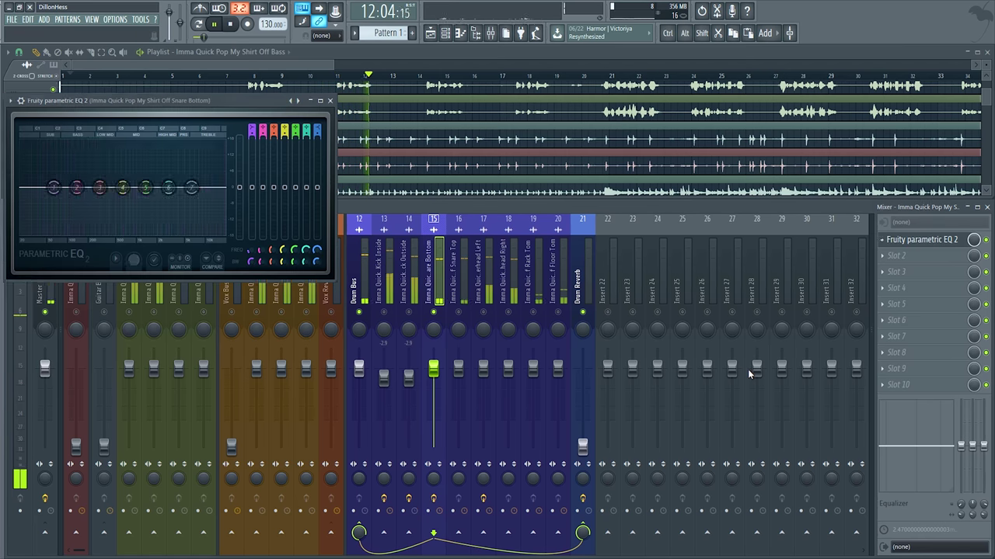
left_click(883, 240)
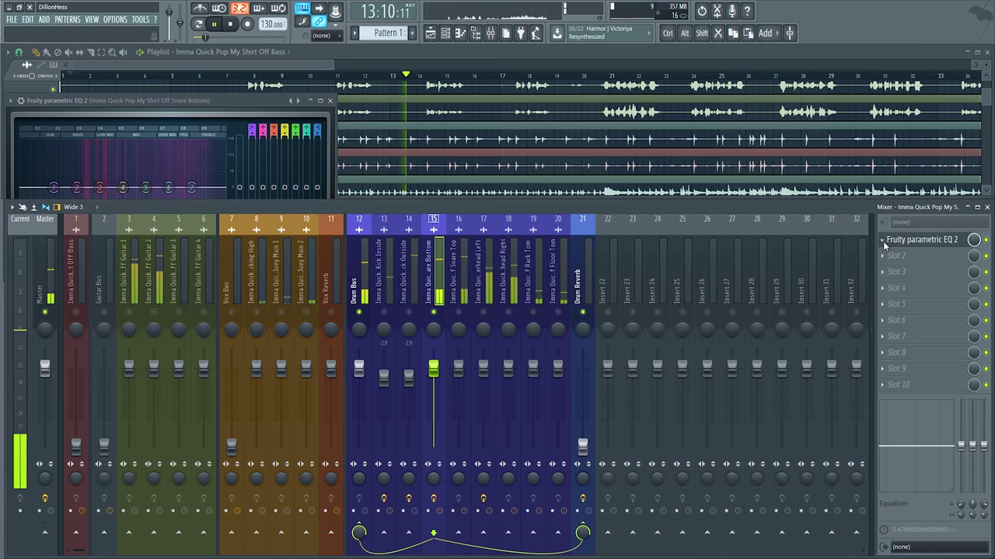
left_click(752, 54)
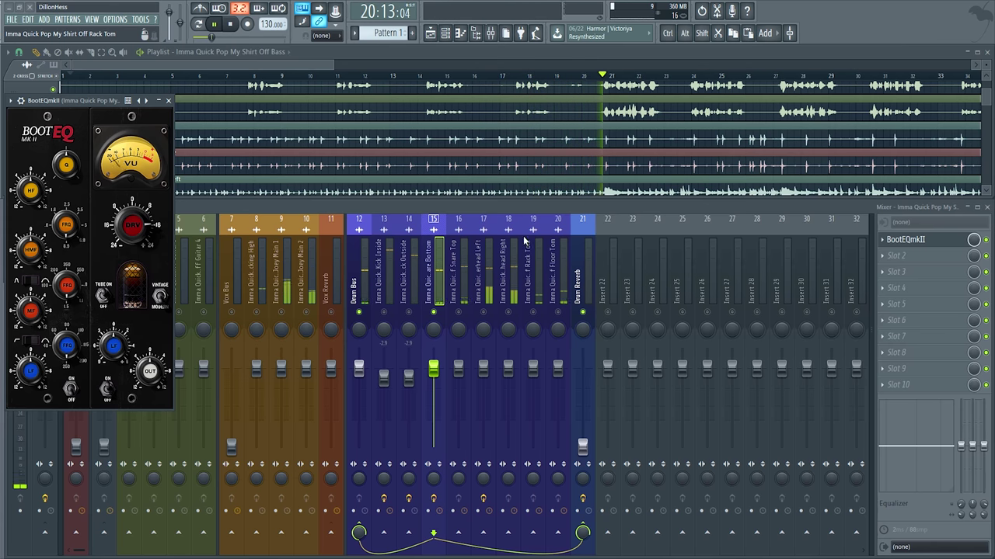
left_click_drag(86, 101, 143, 119)
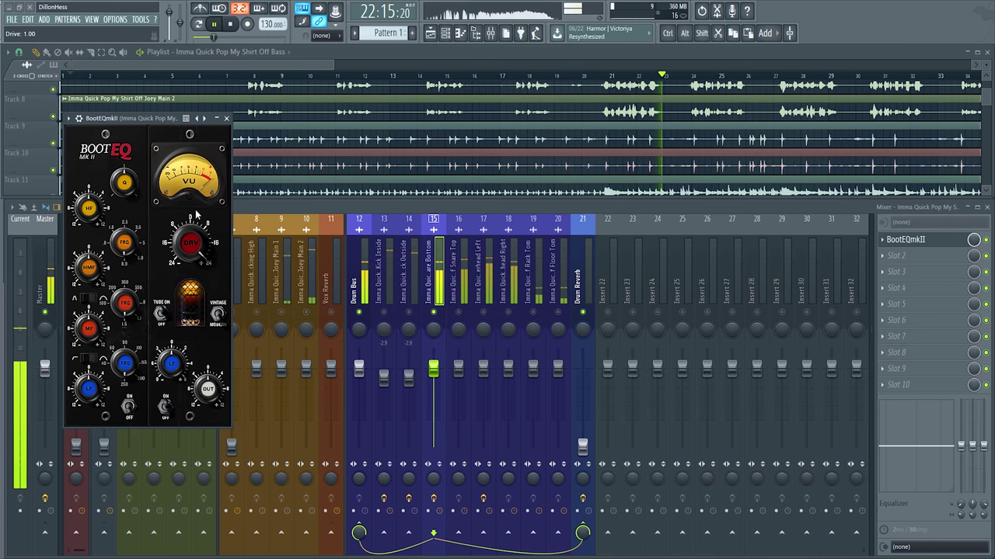
left_click_drag(191, 244, 191, 253)
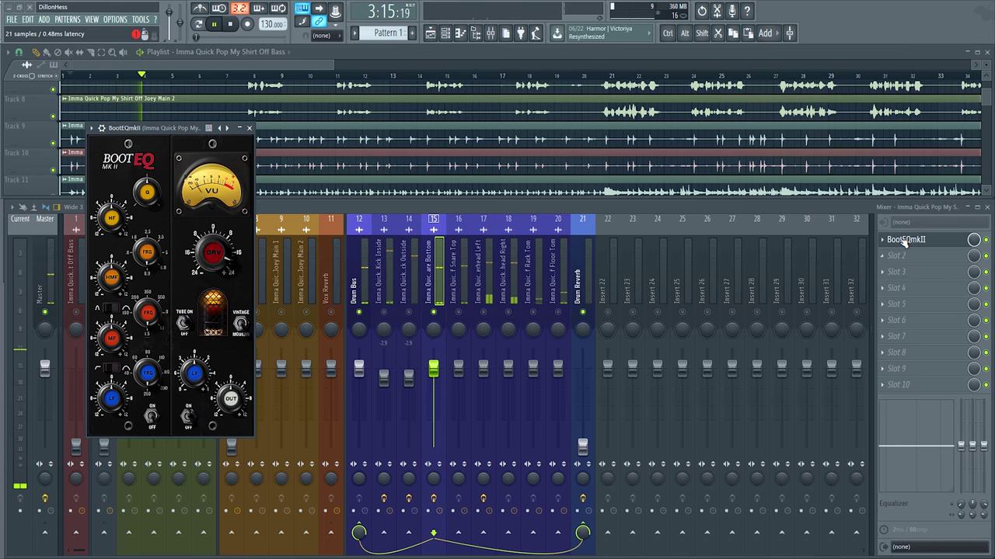
Move BootEQmkII to slot 2 of the Snare Bottom channel and load Maximus in slot 1
scroll(901, 243, "down", 1)
left_click(883, 240)
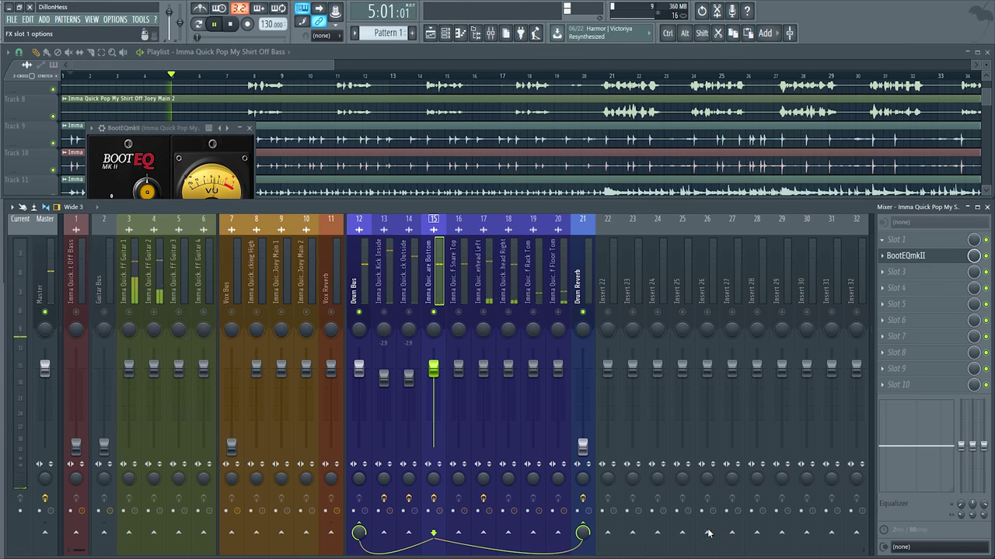
left_click(633, 529)
left_click_drag(150, 118, 360, 196)
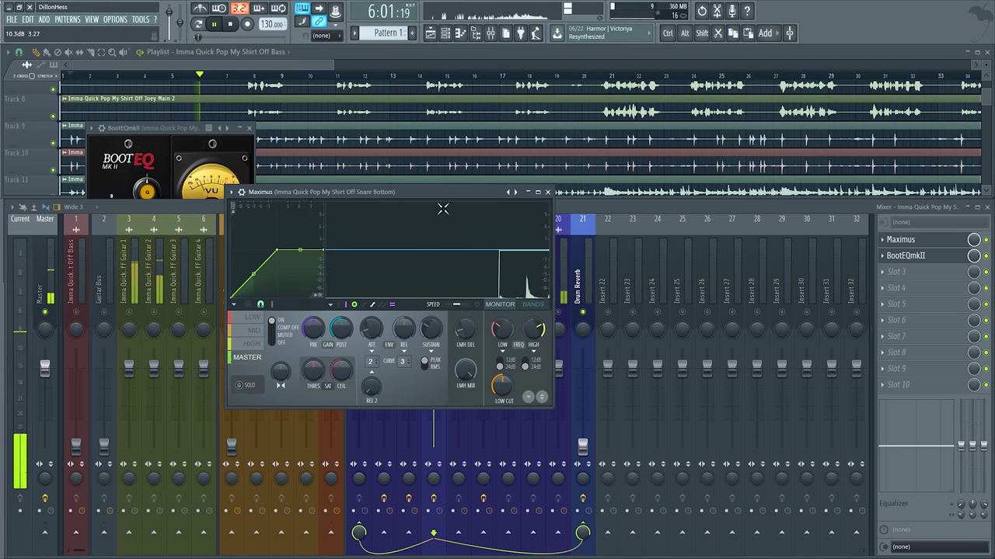
Shape the Maximus master compression curve with a raised upper end on Snare Bottom, set BootEQmkII's drive to about 0.75 and close Maximus
left_click(547, 35)
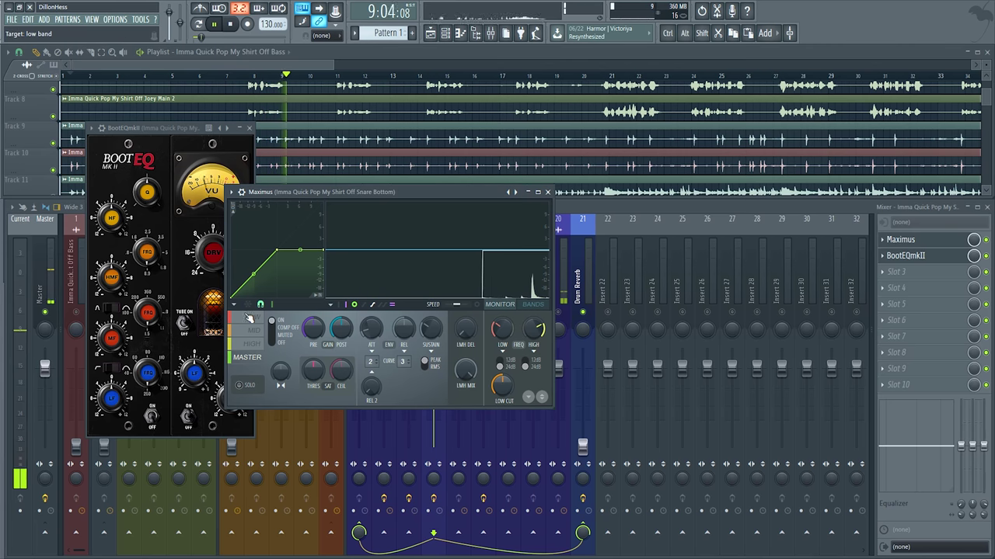
left_click_drag(231, 297, 244, 299)
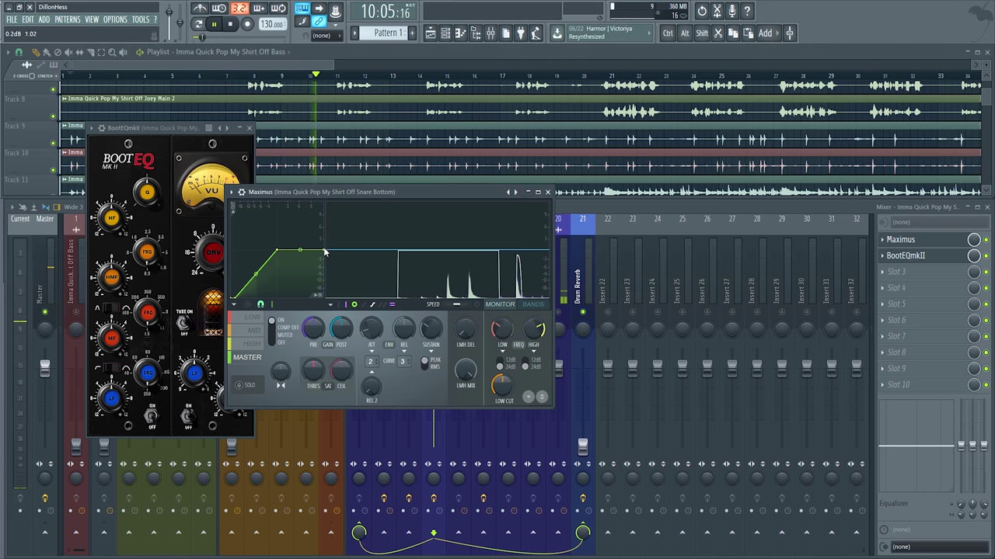
left_click_drag(322, 251, 328, 223)
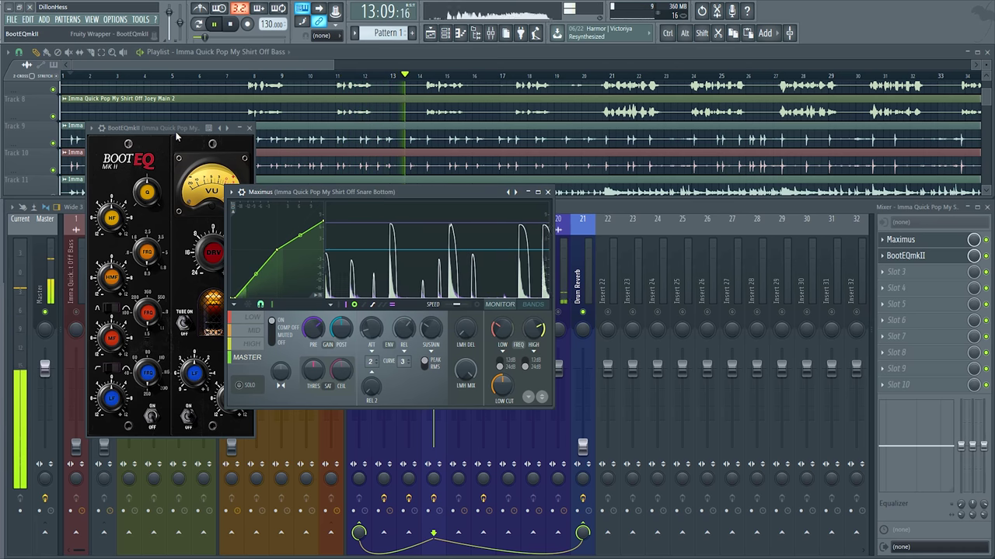
left_click_drag(181, 129, 179, 127)
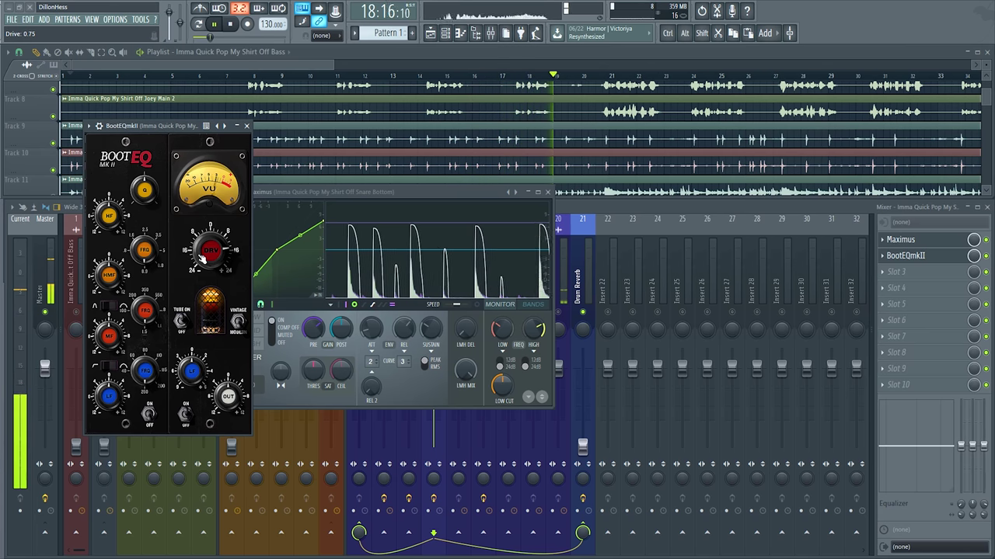
left_click(548, 193)
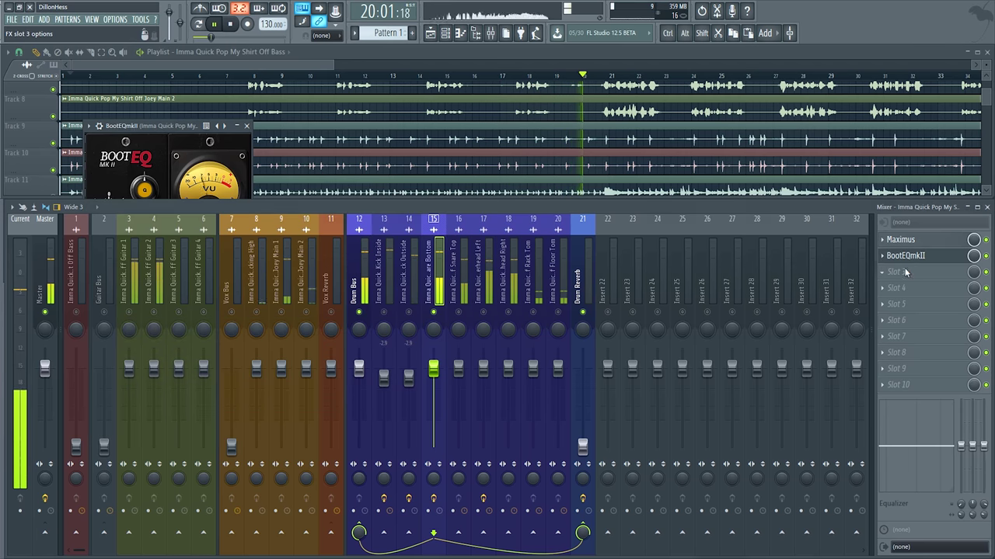
Load Fruity Parametric EQ 2 in slot 3 of Snare Bottom, cutting the lows and mids and boosting the low-mids and highs
left_click(757, 371)
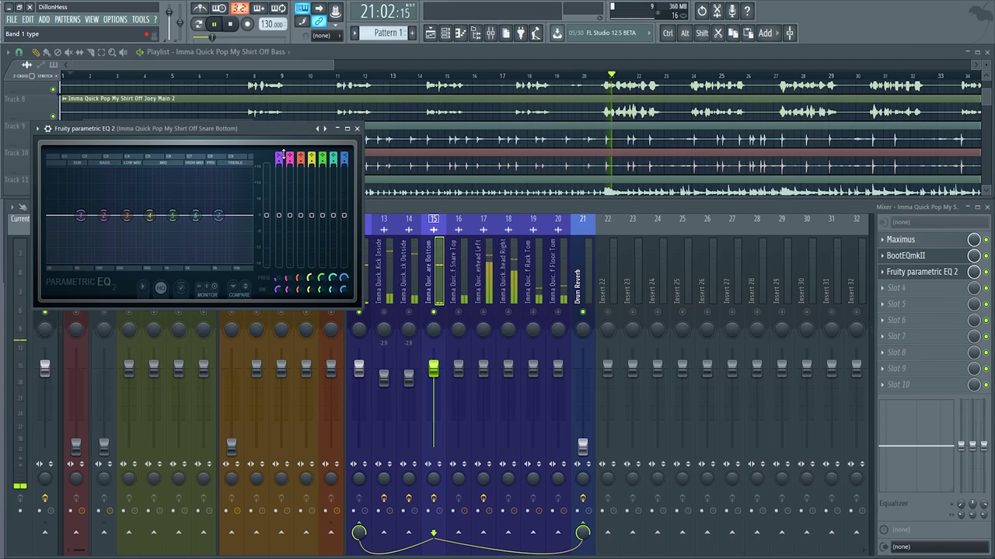
left_click_drag(280, 159, 279, 173)
left_click_drag(127, 215, 213, 206)
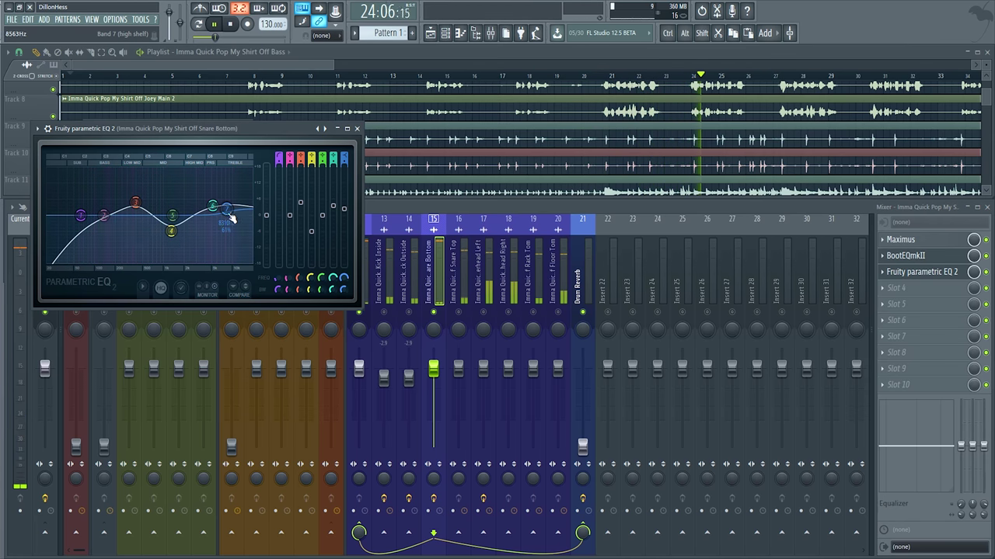
Load TesslaSE in slot 4 of Snare Bottom, raise its input and saturation, and turn on the phat option
left_click(892, 290)
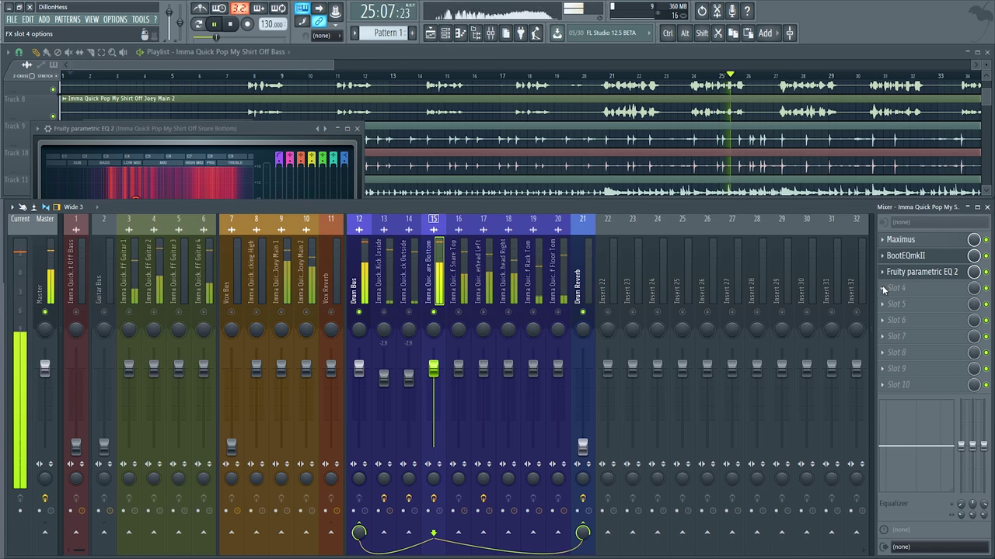
left_click(760, 255)
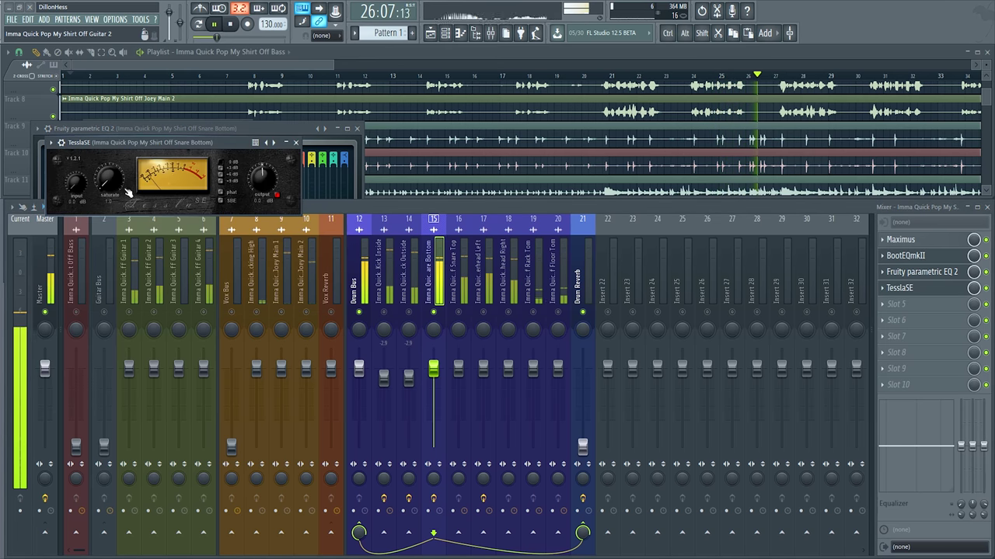
left_click_drag(75, 183, 111, 166)
left_click(227, 194)
left_click_drag(215, 145, 226, 146)
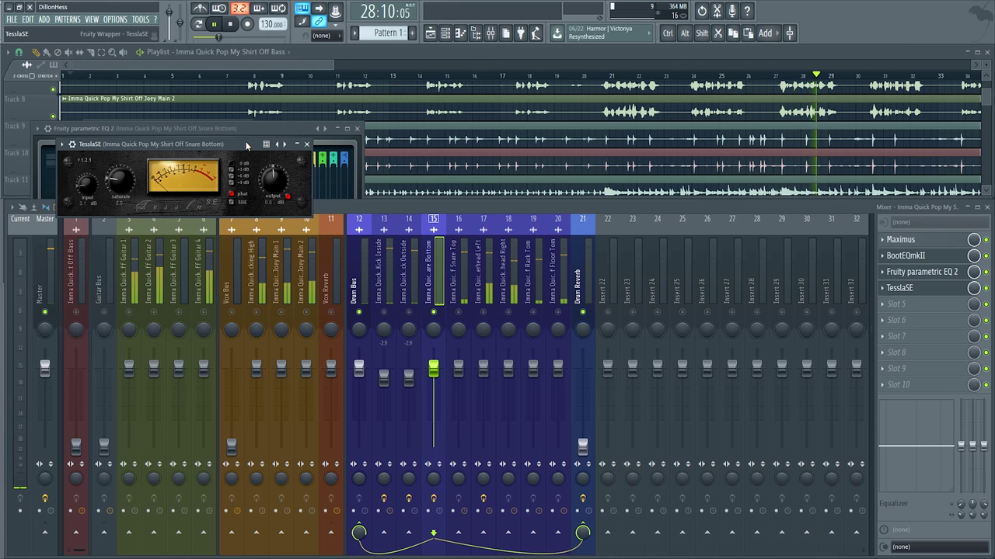
Close the TesslaSE, Parametric EQ 2 and BootEQmkII windows and stop playback
left_click(307, 144)
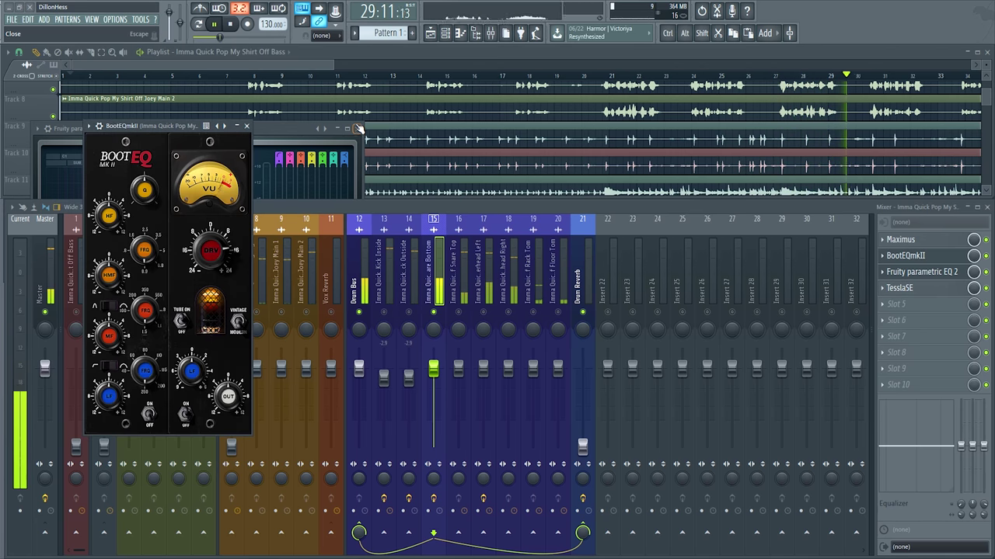
left_click(357, 129)
left_click(247, 126)
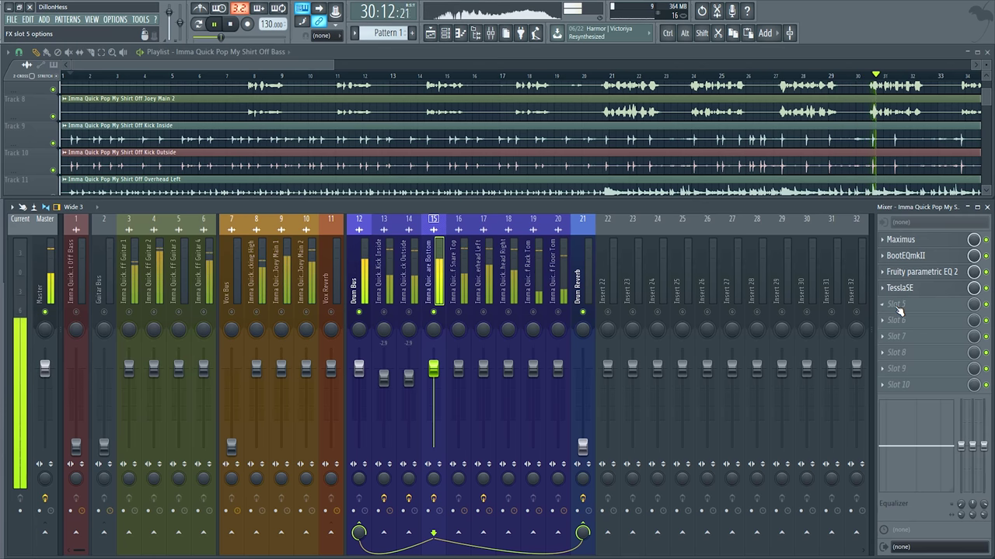
key("space")
Reopen TesslaSE on Snare Bottom, set its output to about 0.27 during playback and close its window
left_click(900, 288)
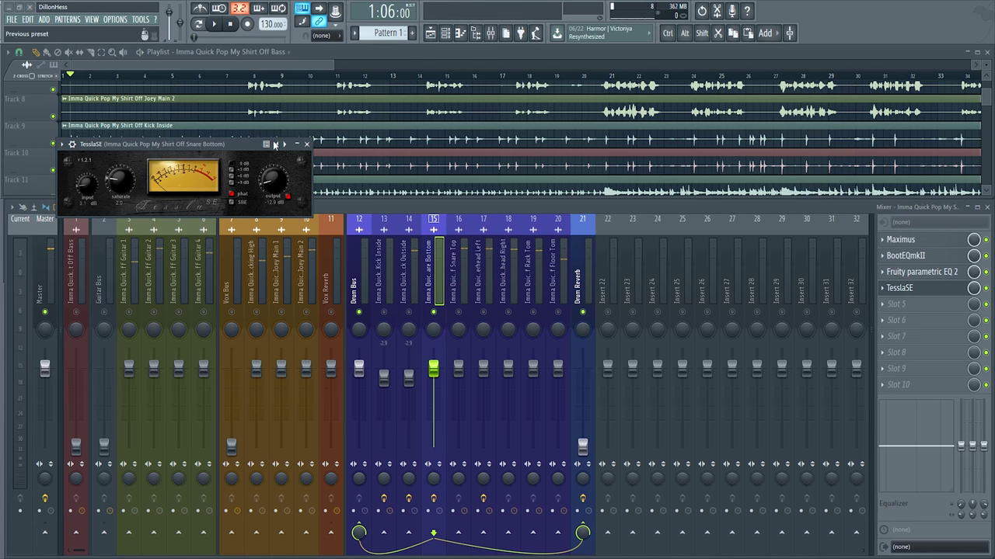
left_click_drag(194, 144, 229, 197)
key("space")
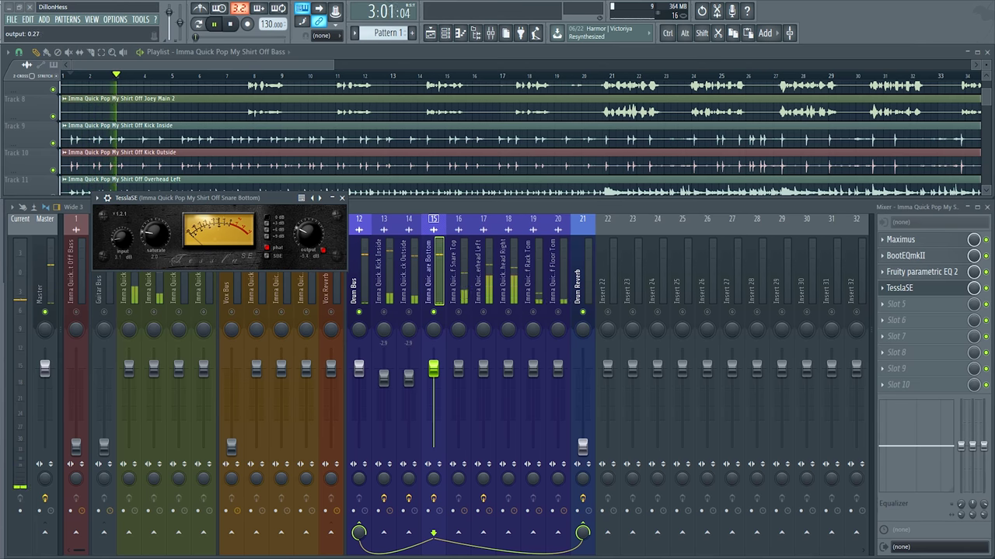
left_click(900, 287)
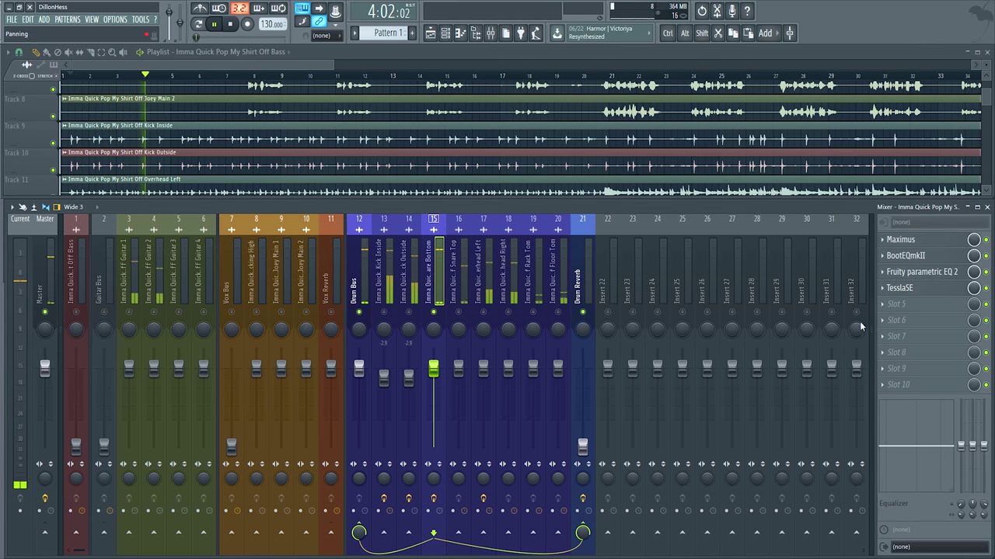
Load ThrillseekerLA in slot 5 of Snare Bottom, raise its input and bring its output down to about 0.19
left_click(763, 270)
left_click_drag(139, 203, 140, 180)
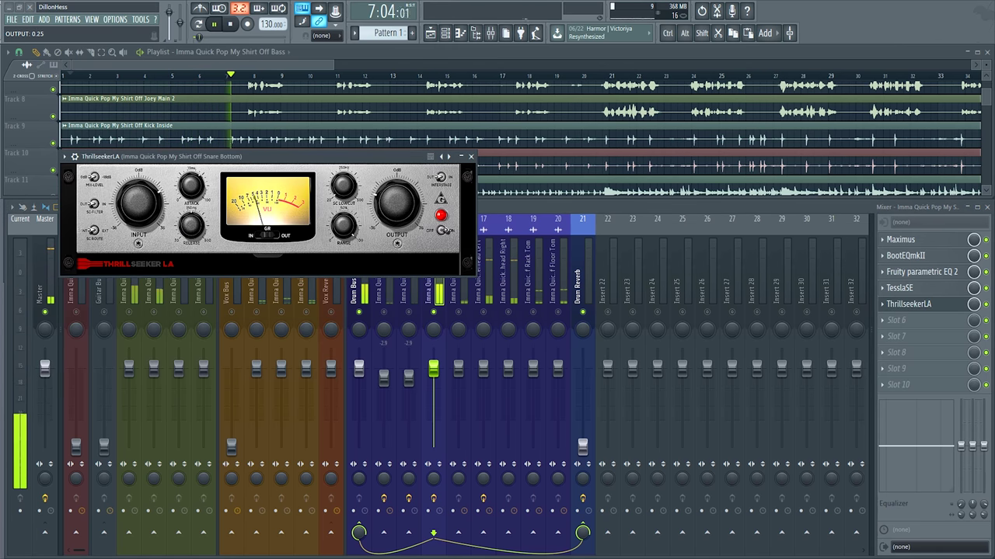
left_click_drag(404, 216, 403, 219)
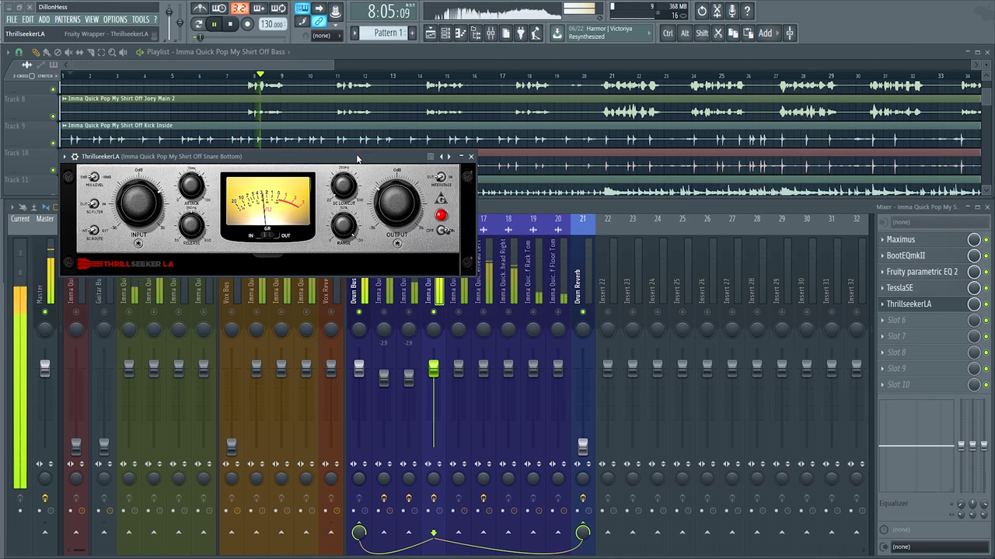
left_click_drag(354, 154, 345, 90)
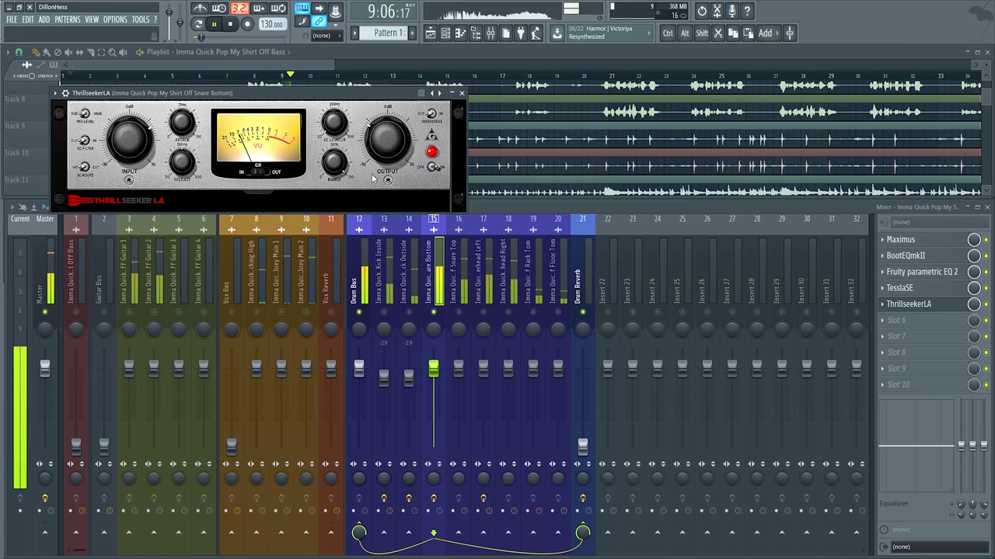
left_click_drag(387, 143, 387, 152)
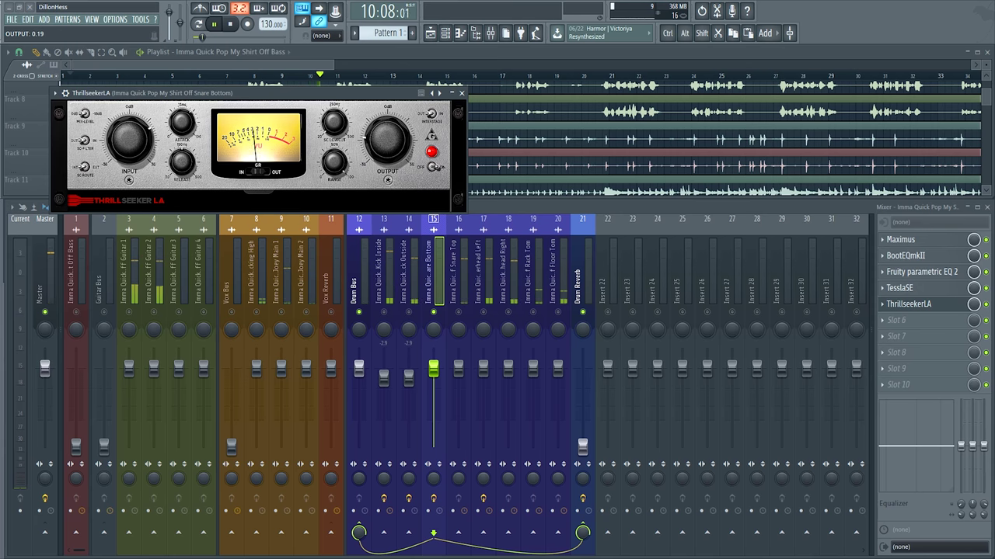
Set ThrillseekerLA's output on Snare Bottom to about 0.27 and switch on its interstage saturation
left_click_drag(370, 150, 370, 147)
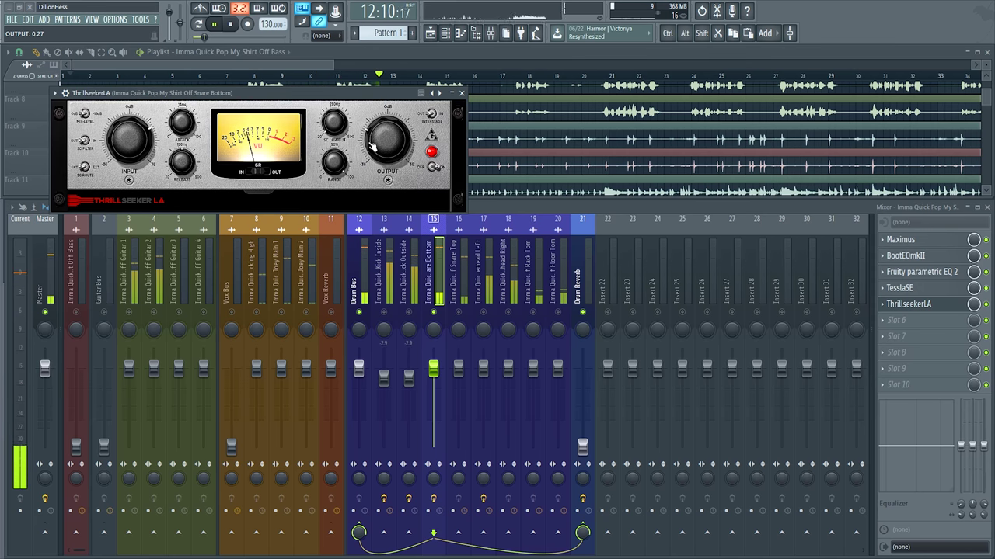
left_click(259, 192)
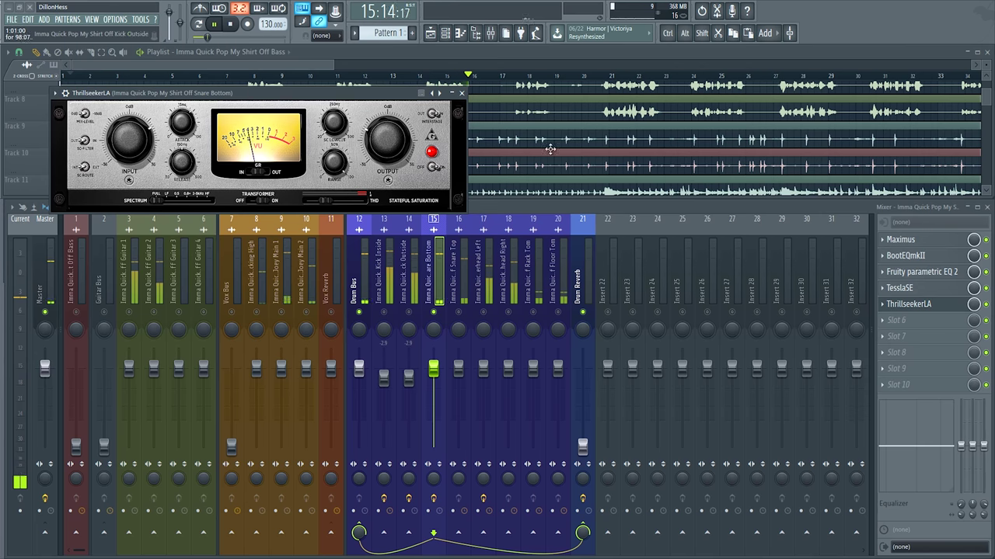
Copy the Maximus and BootEQmkII settings from Snare Bottom to slots 1 and 2 of Snare Top
left_click(882, 243)
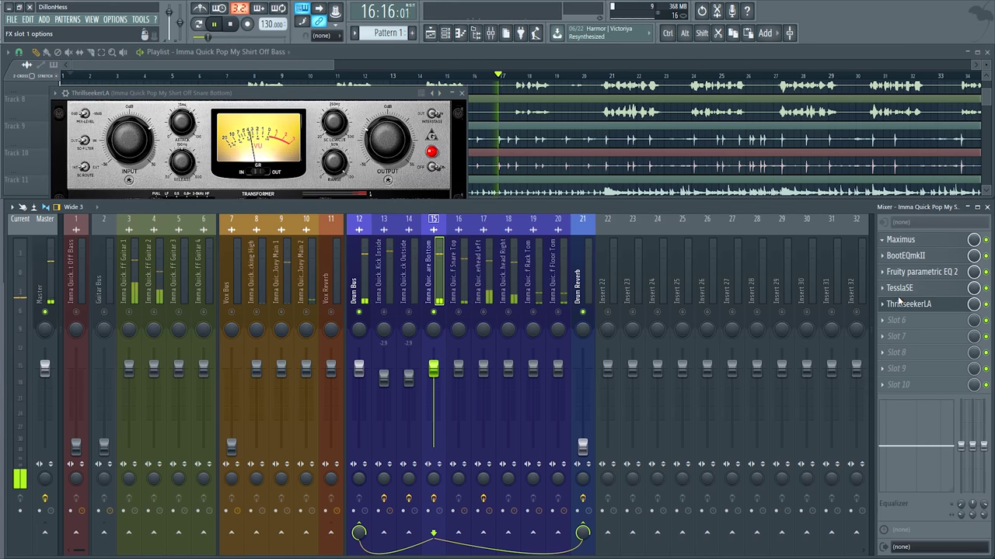
left_click_drag(899, 301, 522, 284)
left_click_drag(454, 284, 457, 287)
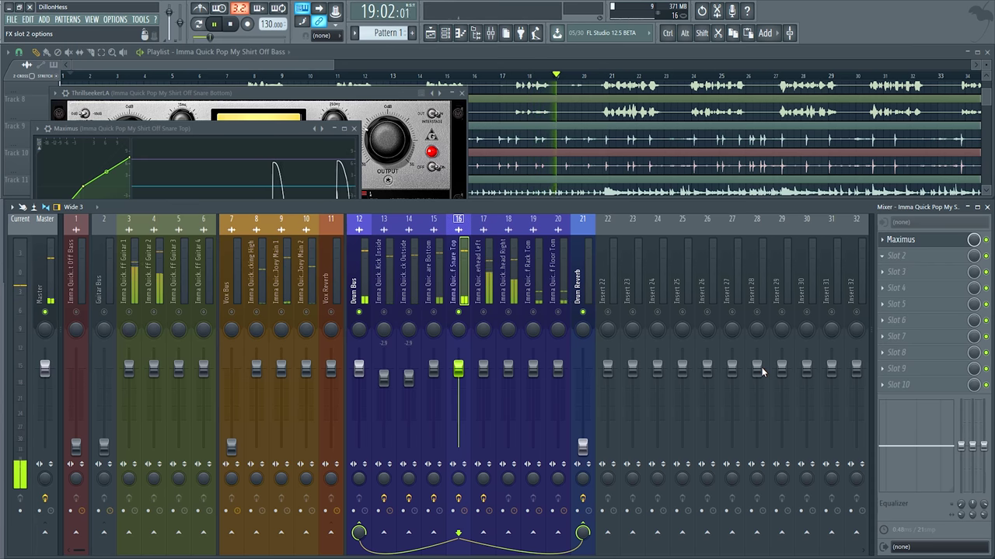
left_click(436, 274)
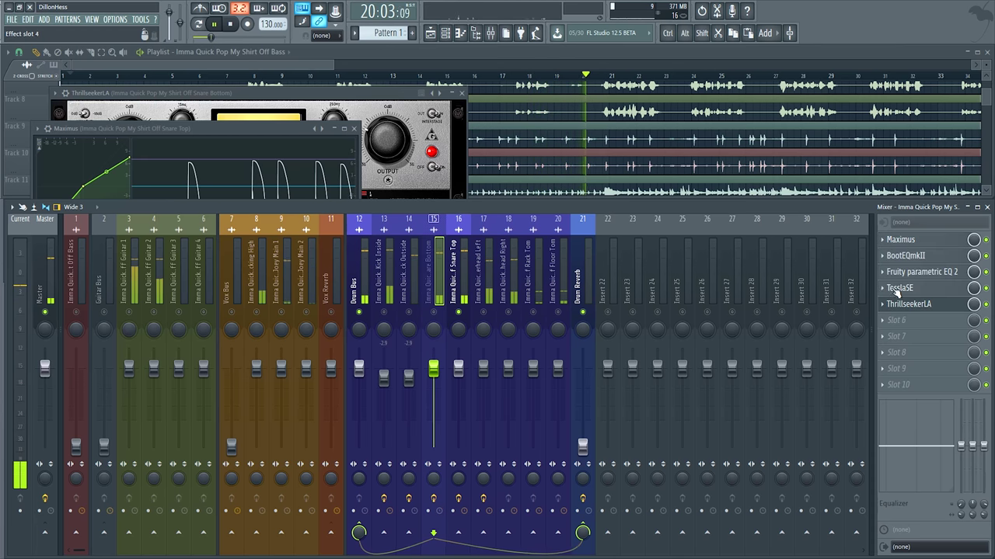
left_click(883, 256)
left_click_drag(905, 255, 478, 355)
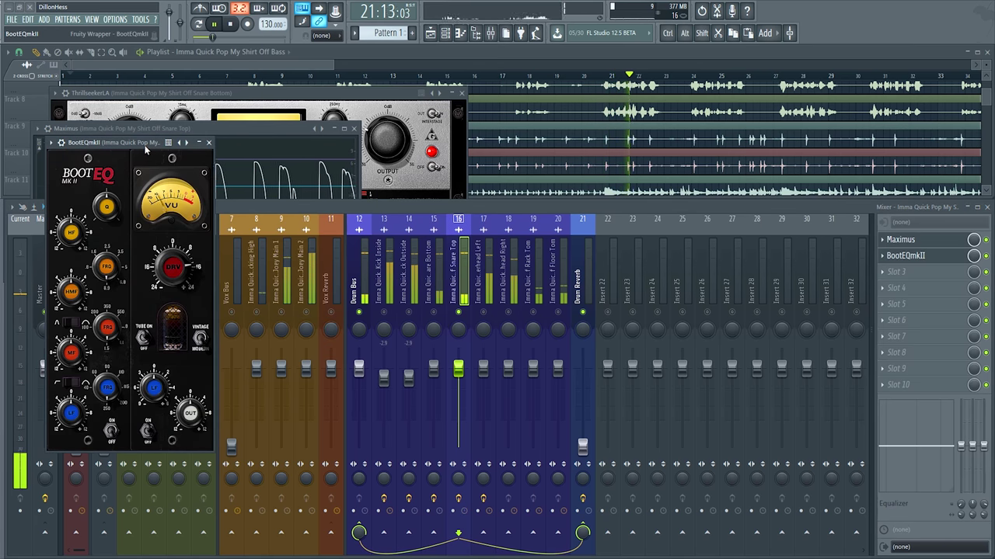
Set BootEQmkII's drive on Snare Top to about 0.66 and close all the open plugin windows
left_click_drag(152, 141, 151, 141)
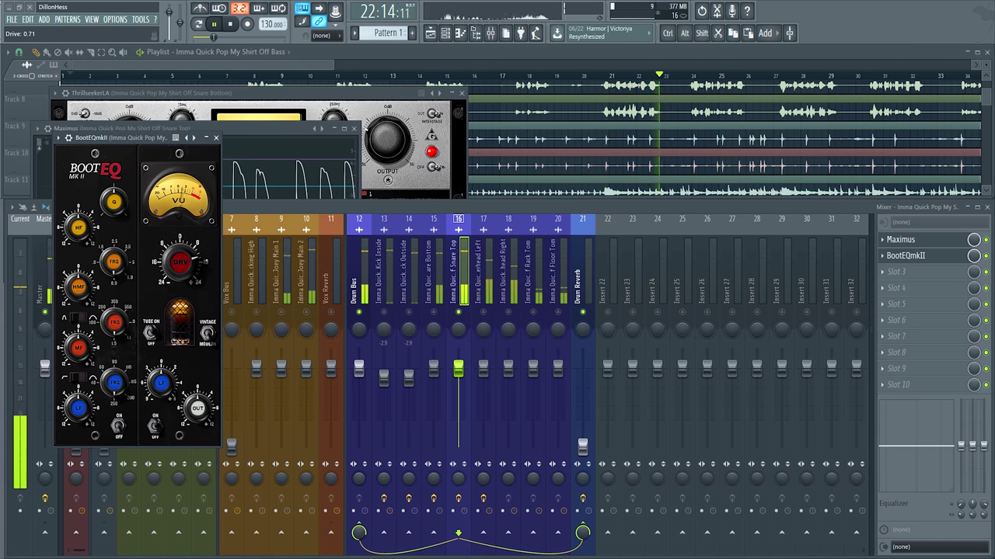
left_click_drag(182, 262, 185, 266)
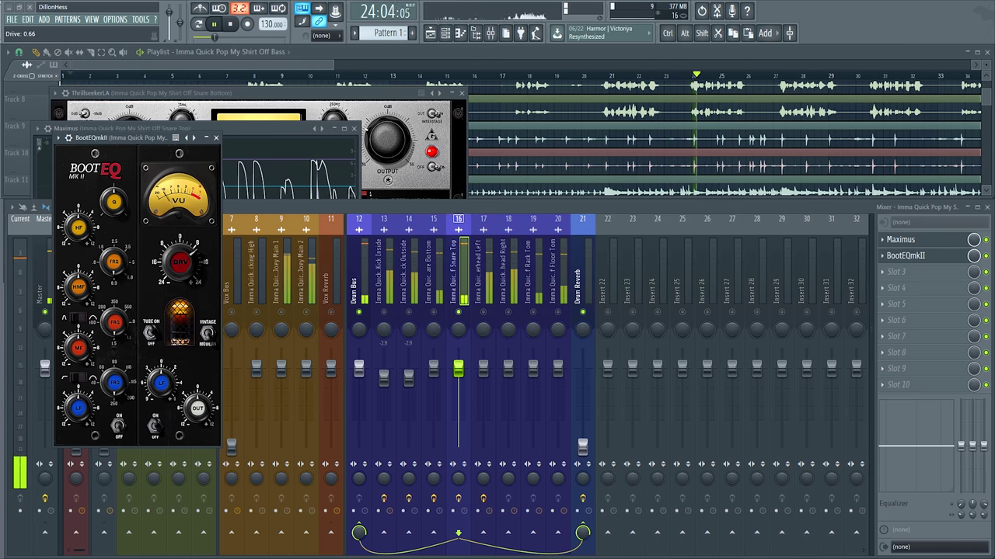
left_click(216, 138)
left_click(355, 129)
left_click(462, 93)
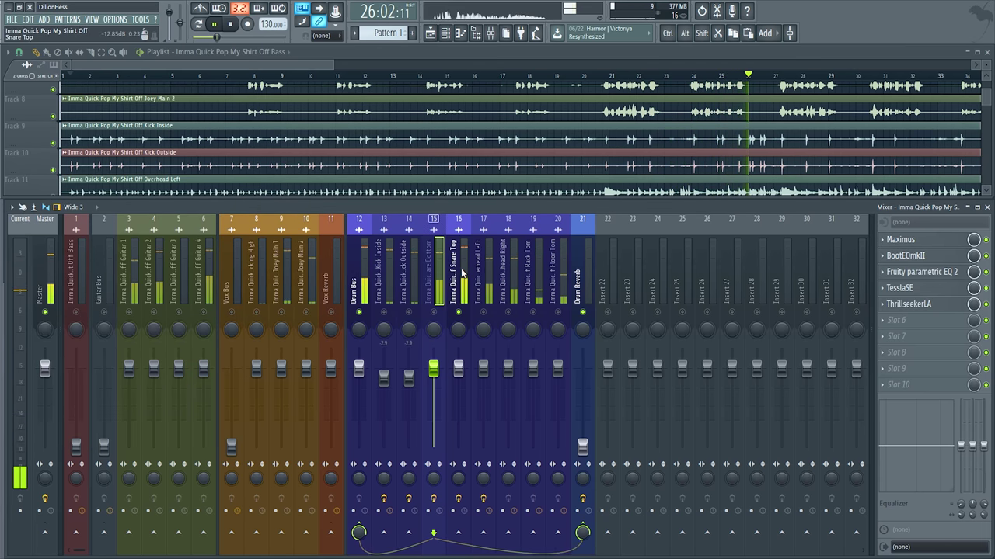
Check the Maximus and BootEQmkII settings on Snare Top during playback and close both plugins
left_click(458, 279)
left_click(901, 239)
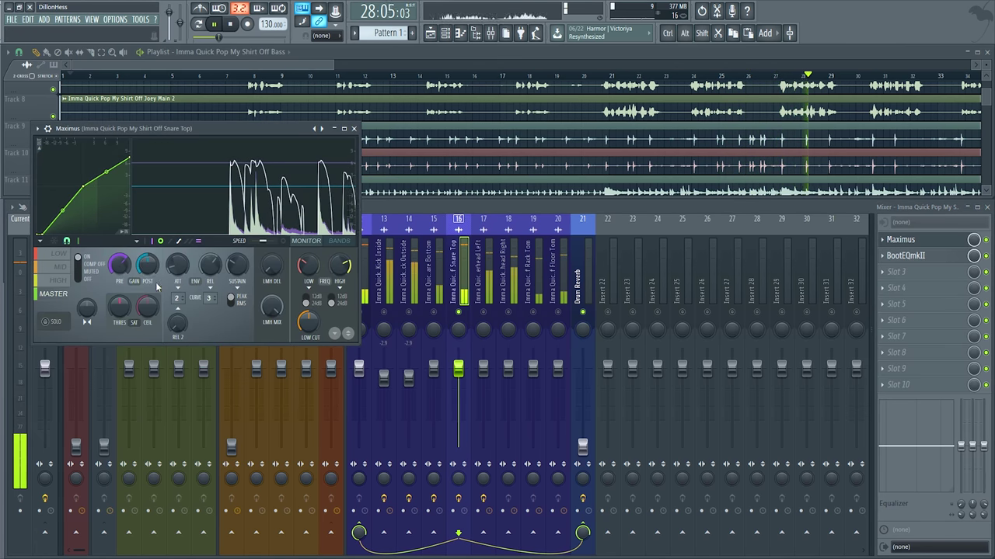
left_click(904, 255)
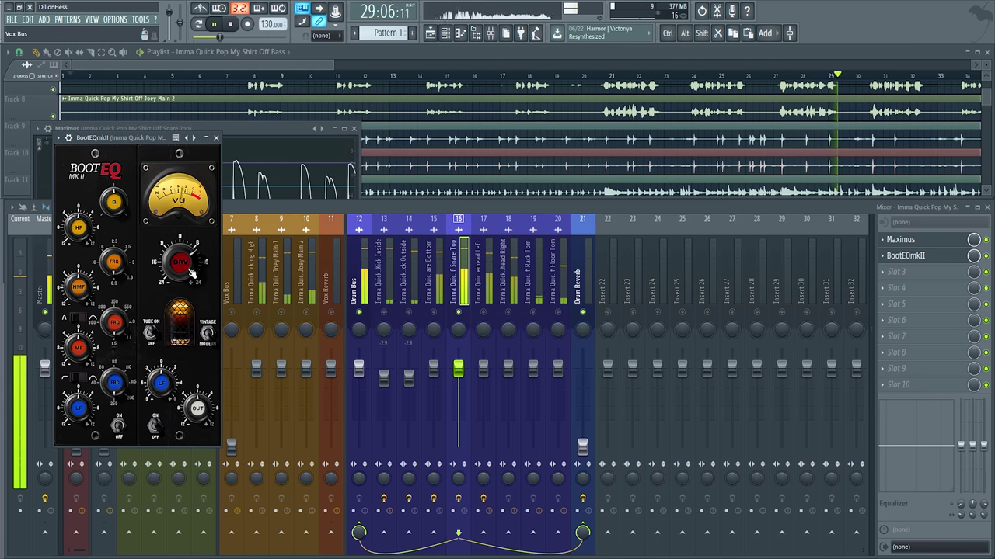
left_click(903, 255)
left_click(902, 240)
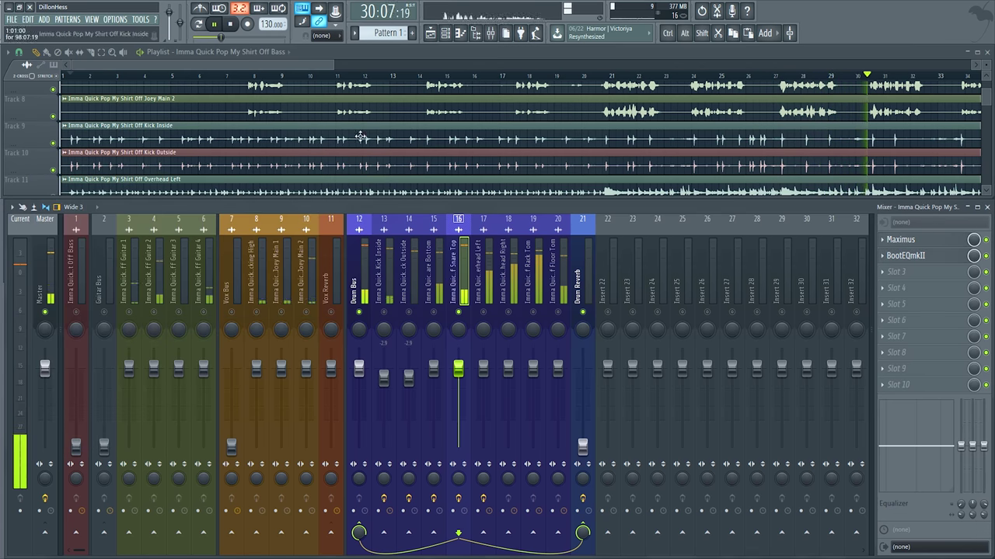
Load Fruity parametric EQ 2 in slot 3 of Snare Top, cut the lows with band 1, boost band 3 and dip band 4
left_click(897, 274)
left_click(768, 380)
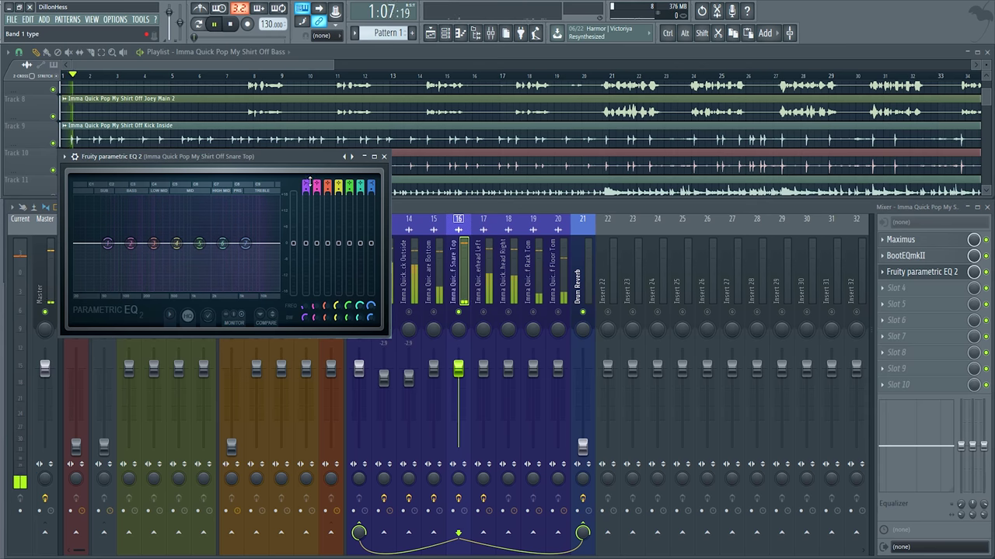
mouse_move(308, 183)
left_mouse_down()
mouse_move(307, 194)
mouse_move(306, 178)
left_mouse_up()
left_click_drag(109, 243, 159, 257)
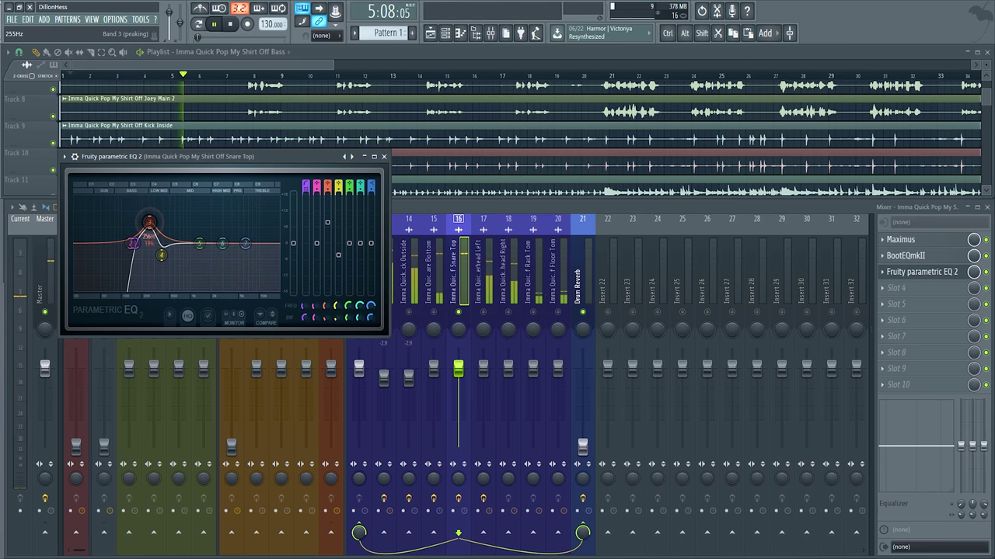
left_click_drag(149, 223, 140, 224)
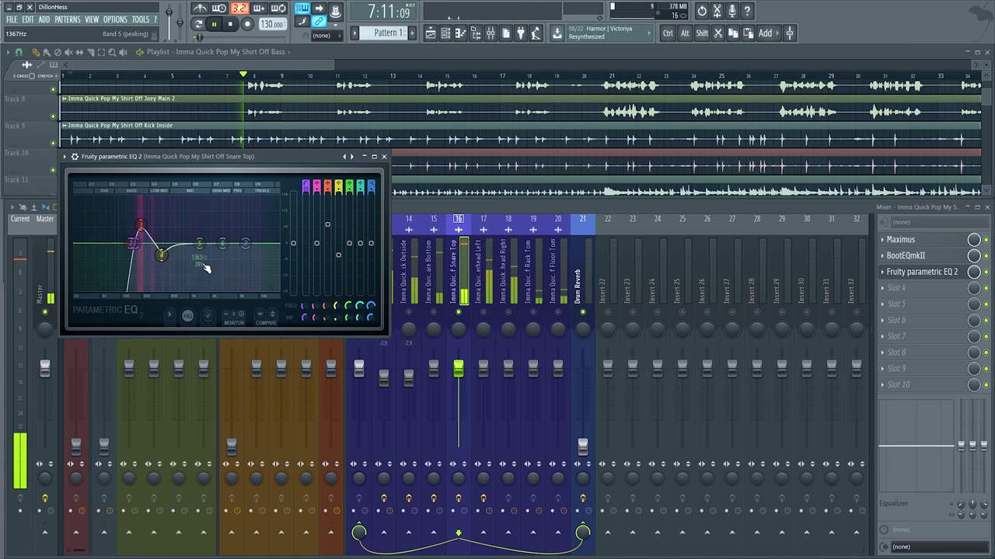
Enlarge the Snare Top EQ window, then narrow and deepen the band 4 cut just above the bass boost
left_click_drag(393, 336, 830, 505)
scroll(353, 364, "down", 8)
left_click_drag(352, 363, 322, 427)
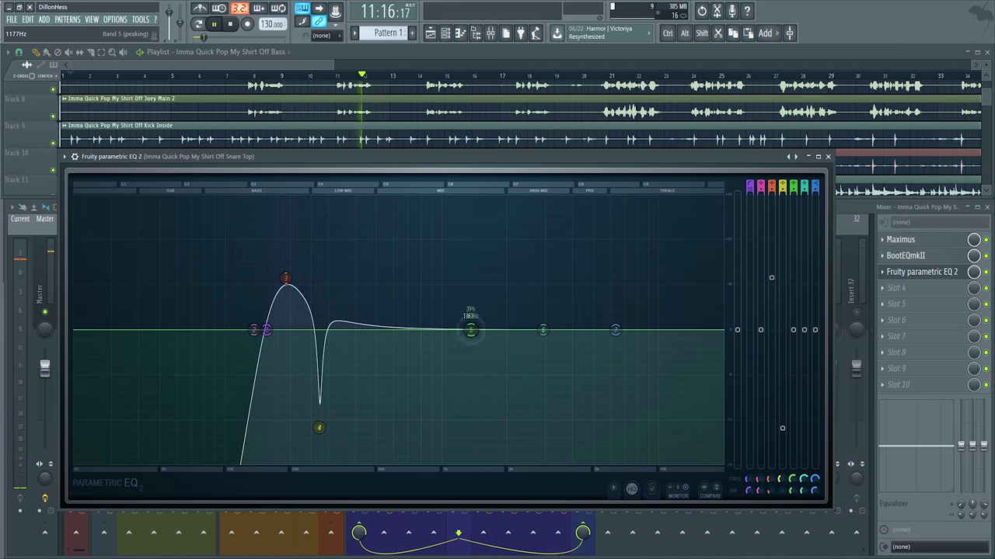
Boost band 5 in the mids and bands 6 and 7 in the highs, close the EQ and stop playback
left_click_drag(470, 331, 413, 305)
left_click_drag(543, 331, 627, 302)
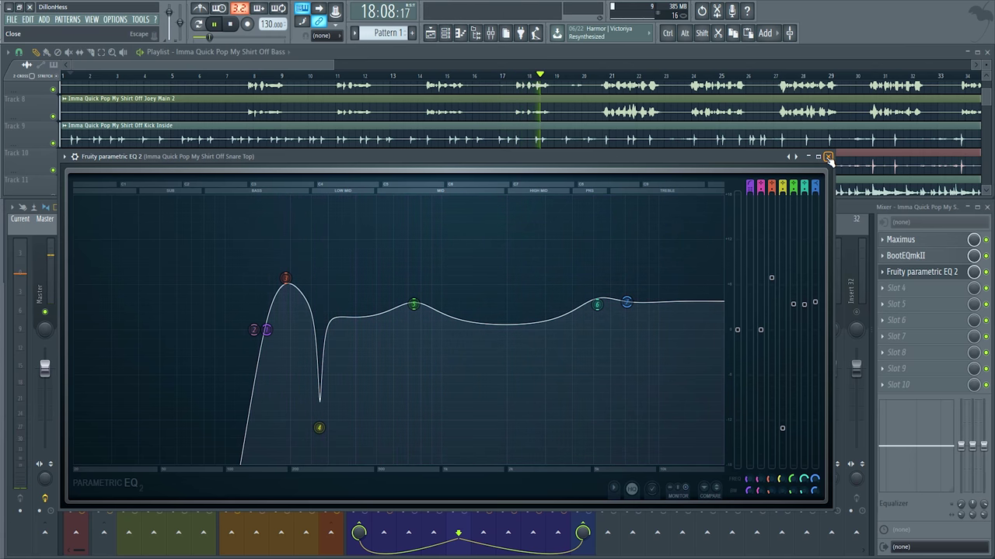
left_click(828, 157)
key("space")
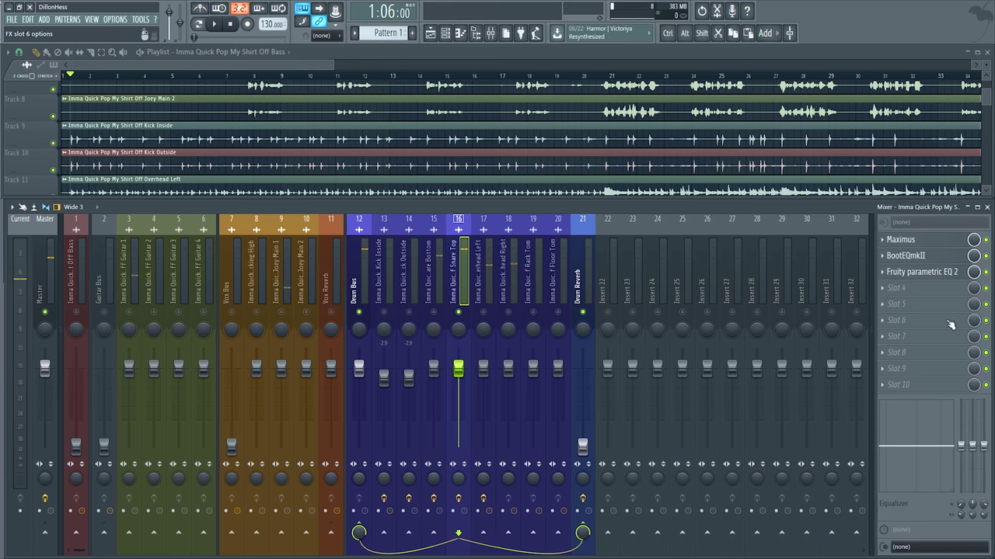
Load ThrillseekerLA in slot 4 of Snare Top, set input to about 0.83 and attack to about 0.63, and lower its output
left_click(768, 271)
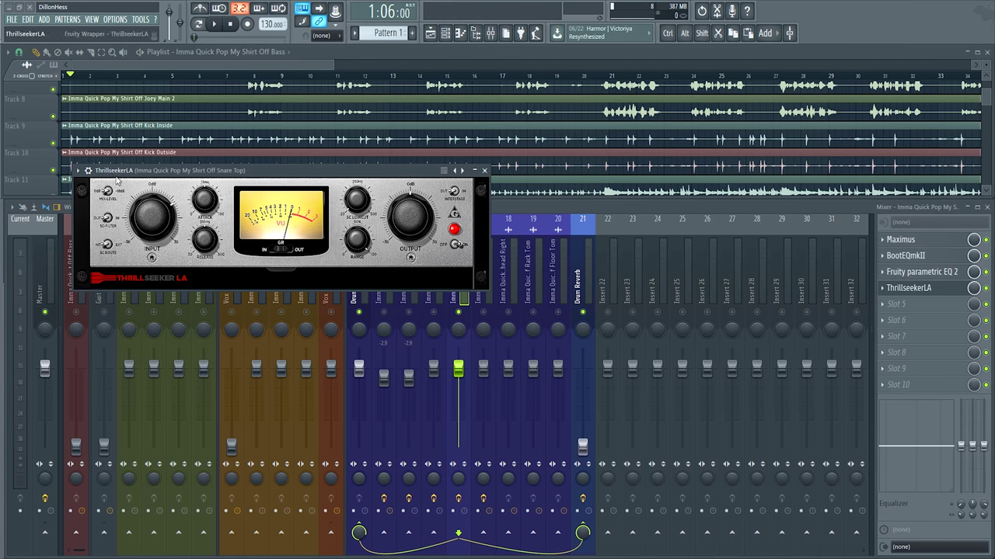
left_click_drag(171, 171, 201, 213)
key("space")
left_click_drag(182, 260, 182, 243)
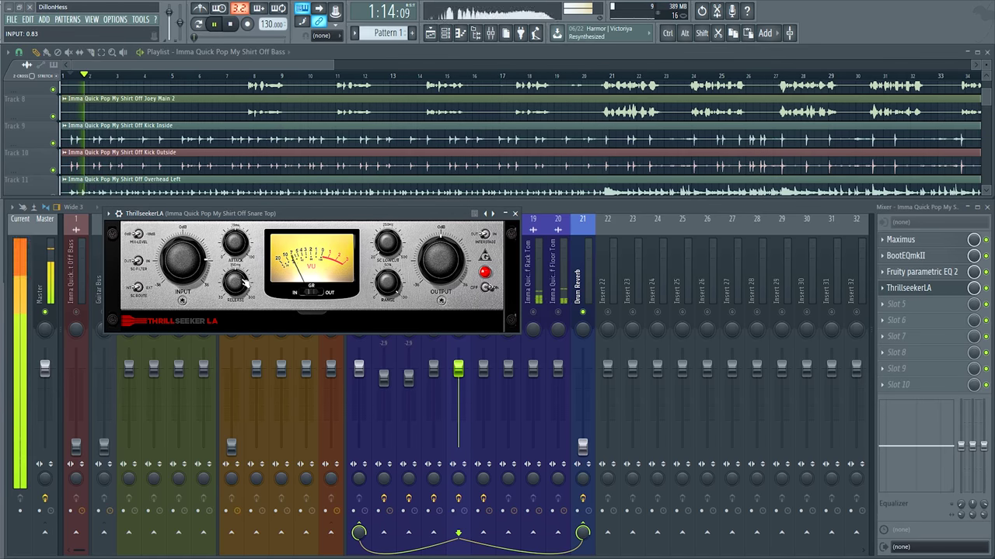
left_click_drag(440, 260, 440, 277)
left_click_drag(393, 215, 460, 109)
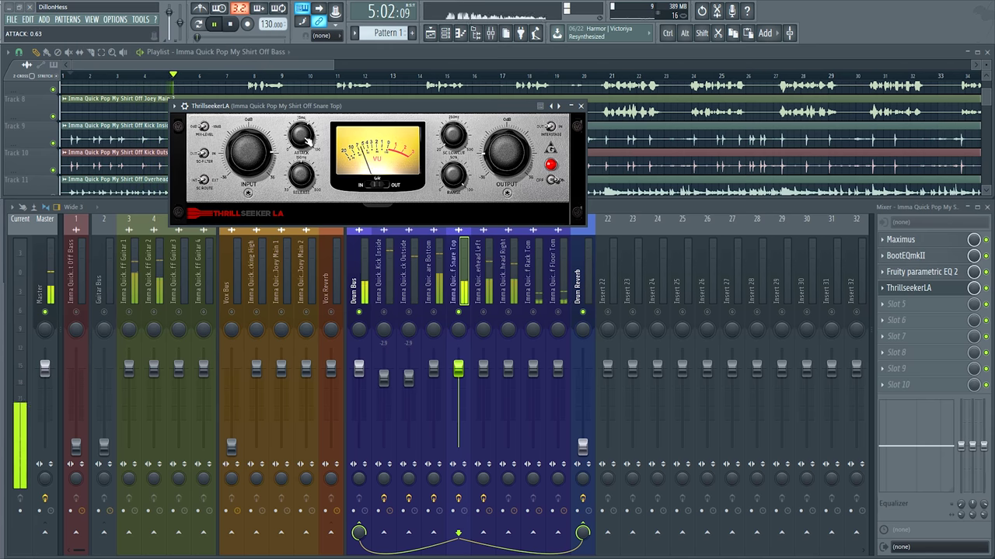
Switch on ThrillseekerLA's interstage saturation on Snare Top, fine-tune its output and close its window
left_click(552, 126)
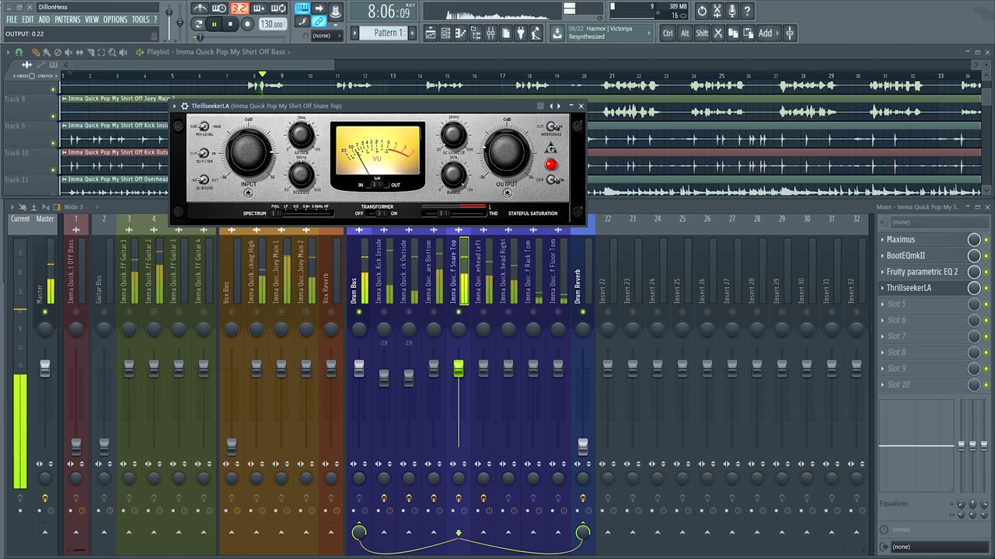
left_click_drag(506, 151, 507, 147)
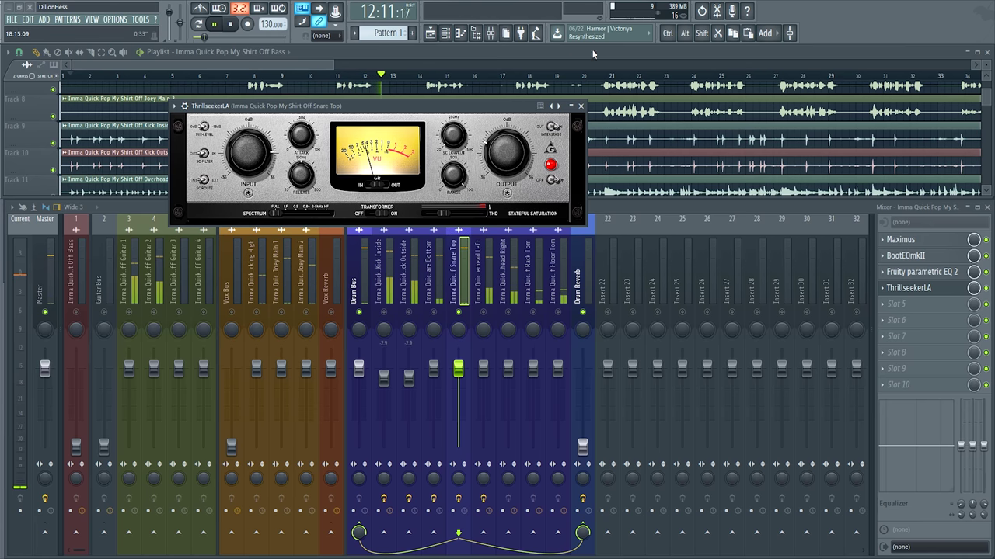
left_click(580, 106)
Unmute Snare Bottom and both kick channels, and lower the Snare Top fader to -1.3 dB
left_click(426, 319)
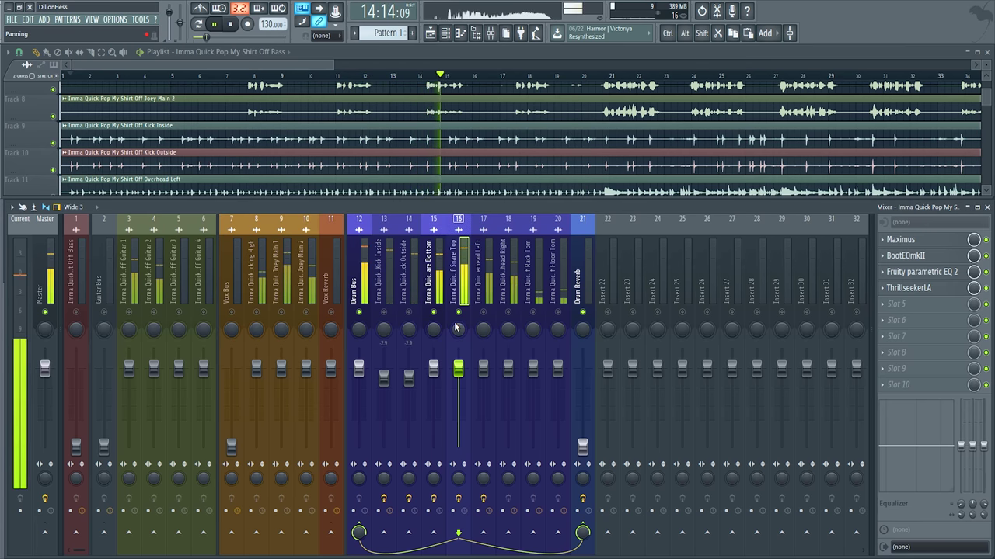
left_click_drag(463, 368, 466, 373)
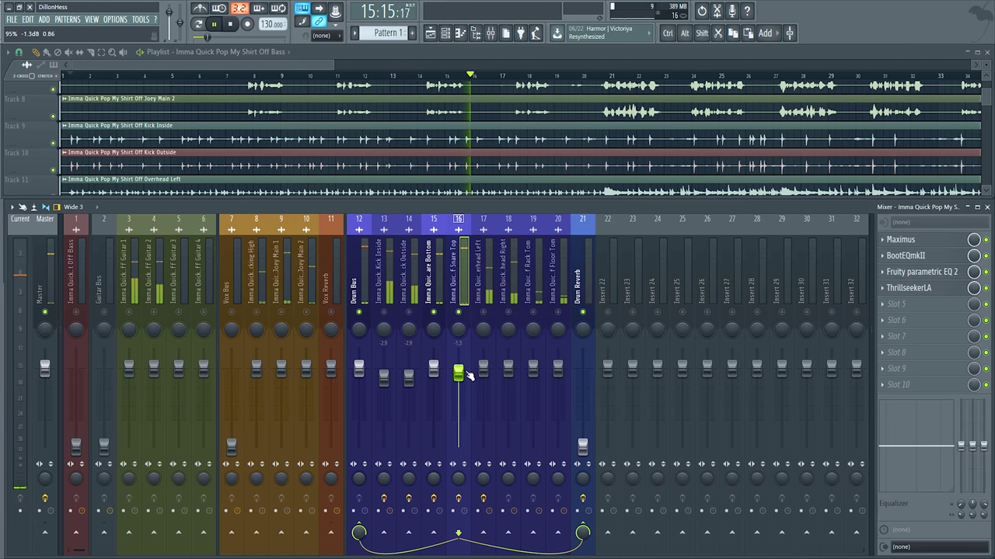
left_click(408, 312)
left_click(383, 312)
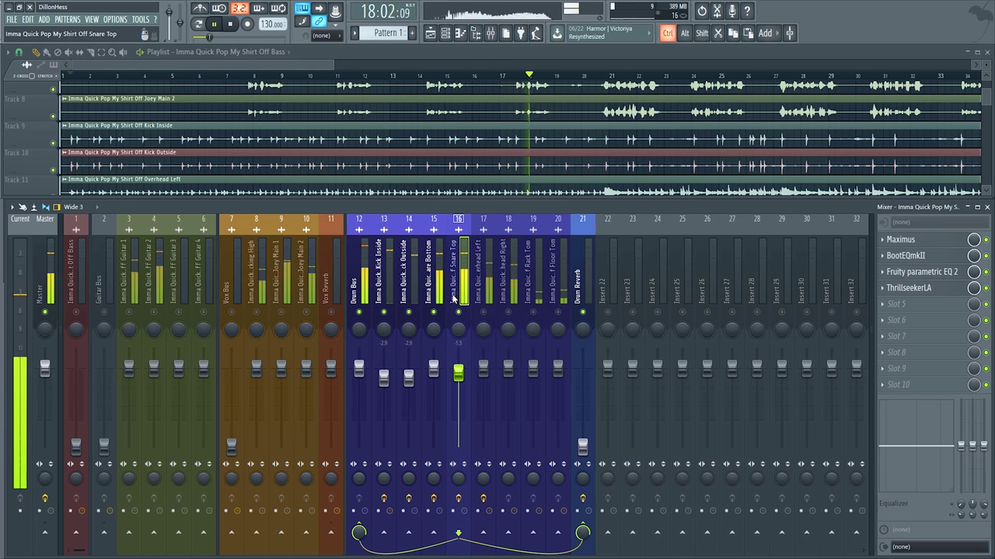
Select Overhead Left, isolate it together with Overhead Right and audition the two overheads
left_click_drag(458, 294, 394, 309)
left_click(474, 291)
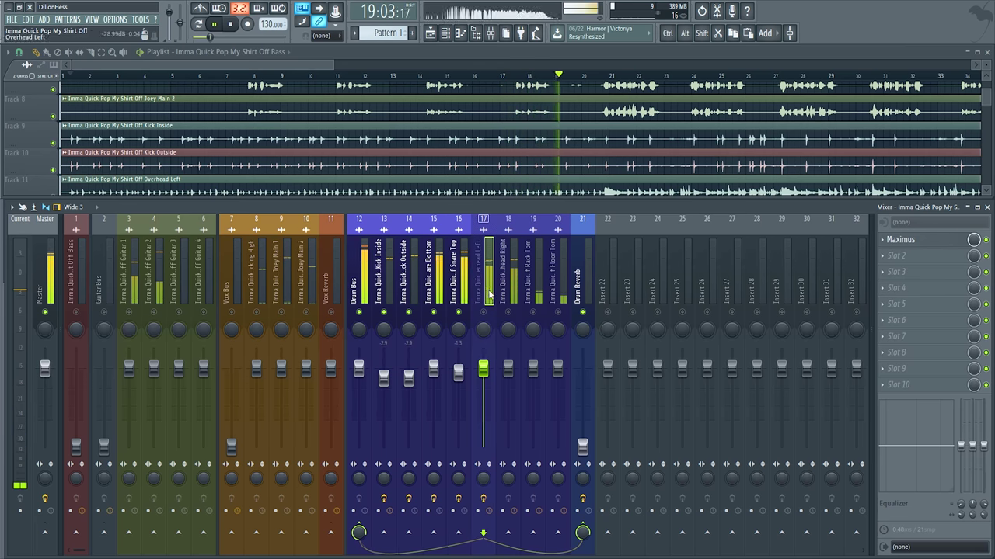
key("space")
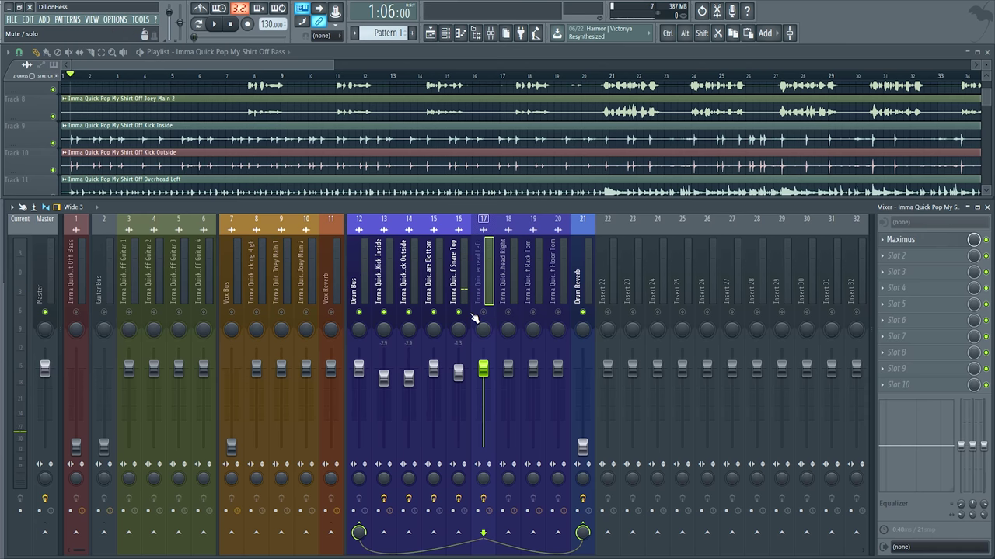
right_click(509, 312)
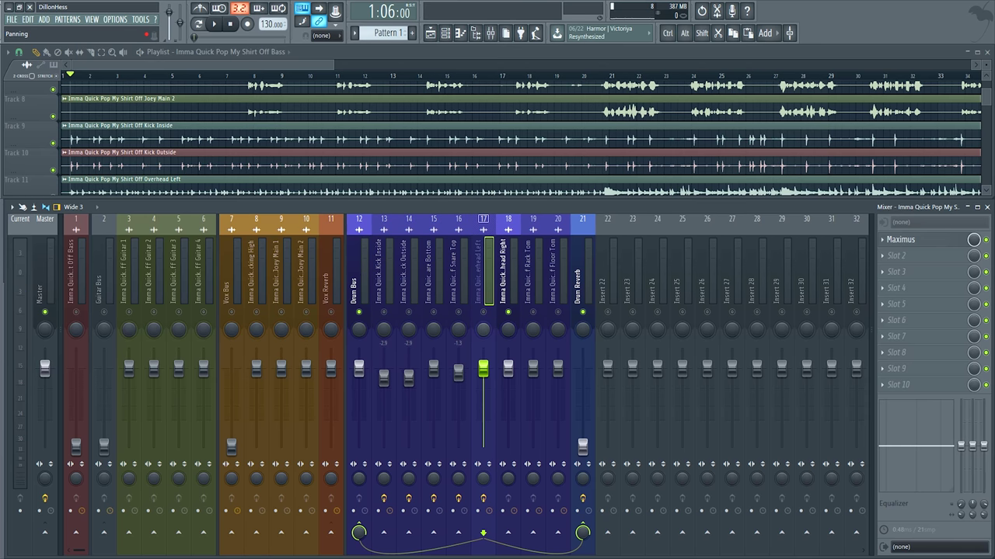
key("space")
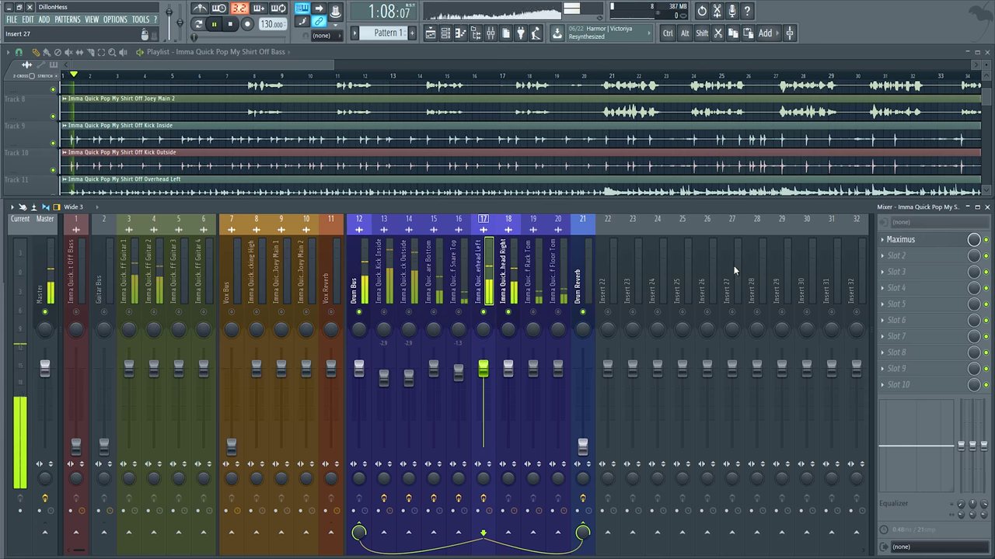
key("space")
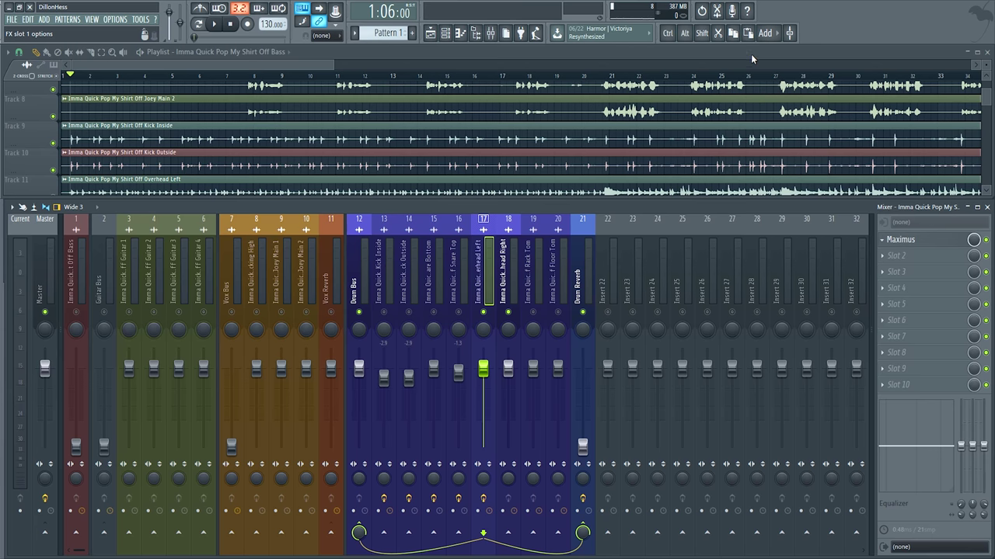
Replace Maximus with BootEQmkII in slot 1 of Overhead Left and solo that channel during playback
left_click_drag(112, 286, 230, 135)
key("space")
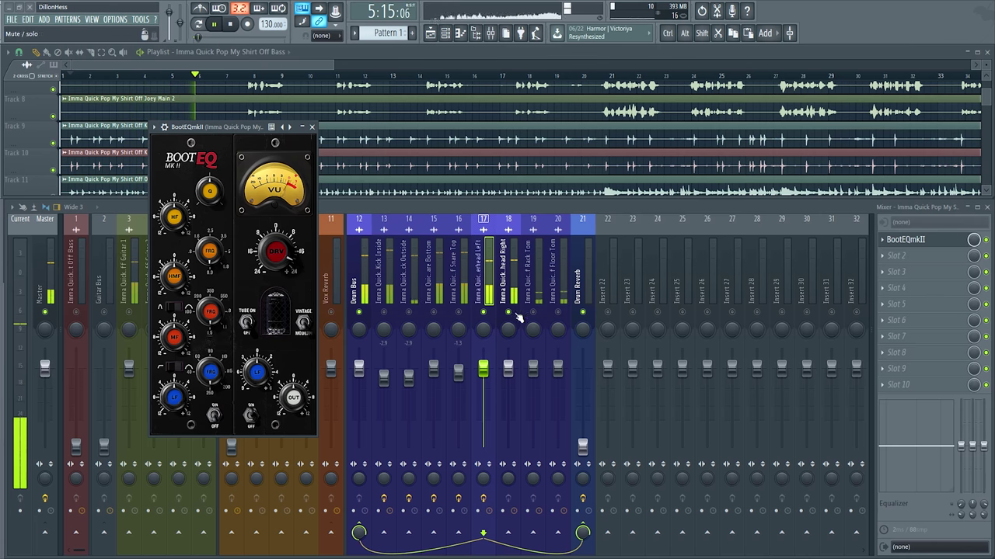
right_click(484, 314)
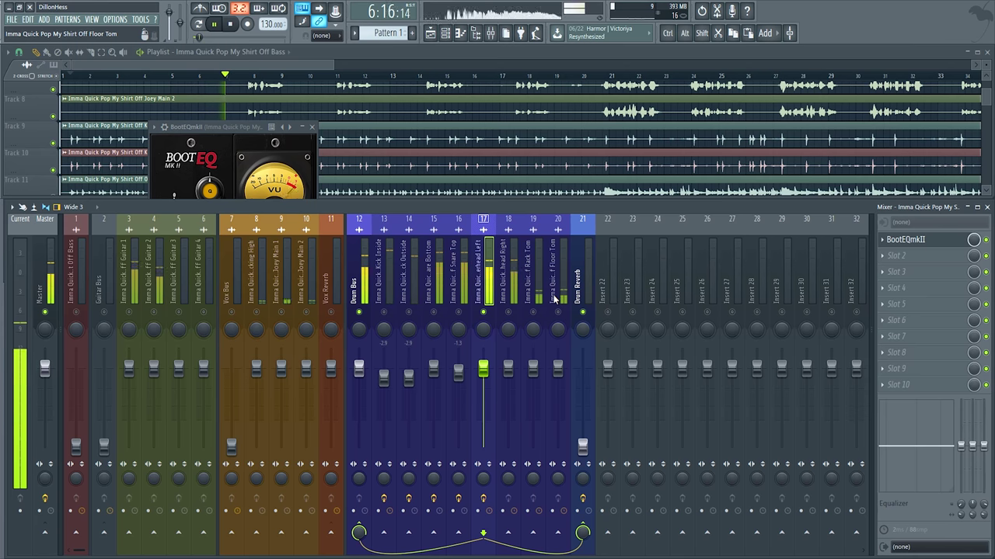
left_click_drag(224, 125, 229, 117)
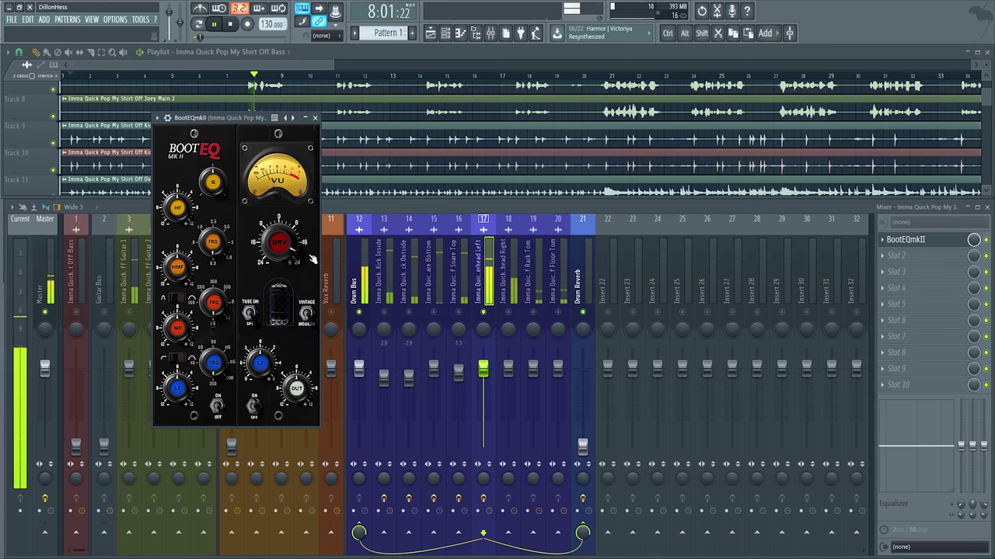
Load Fruity parametric EQ 2 in slot 2 of Overhead Left
left_click(904, 256)
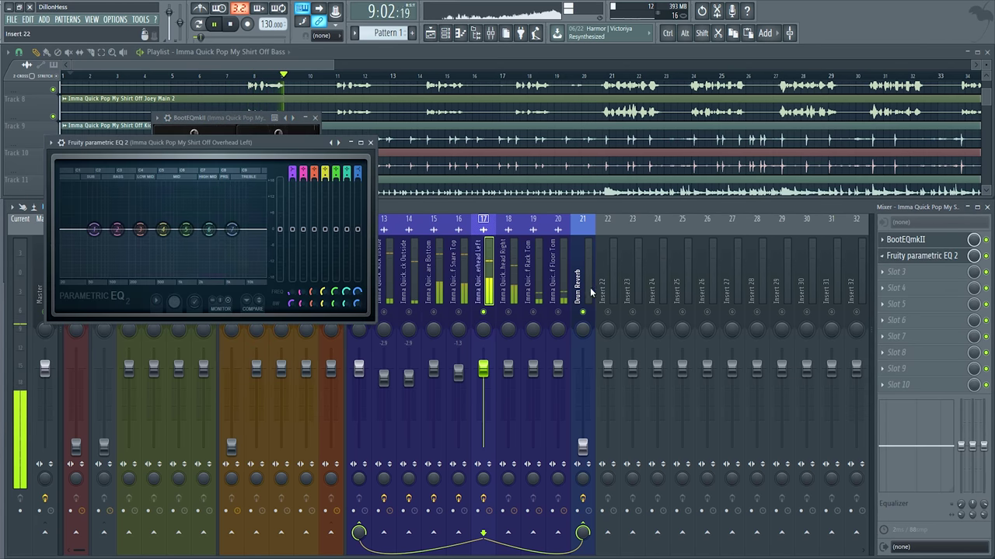
Shape Overhead Left's parametric EQ with a low cut, midrange boost, upper-mid dip, treble boost and lowered high shelf while auditioning it
left_click_drag(117, 229, 236, 220)
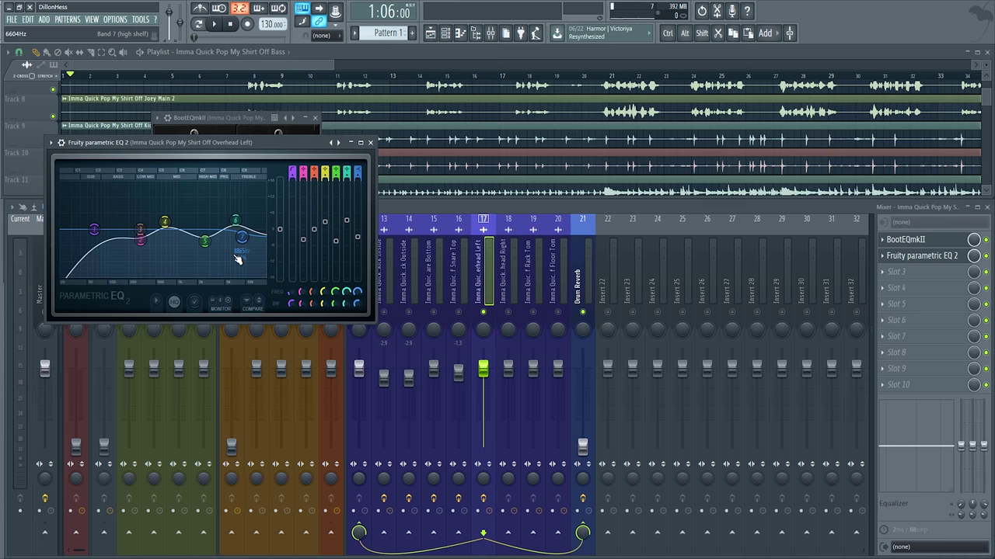
key("space")
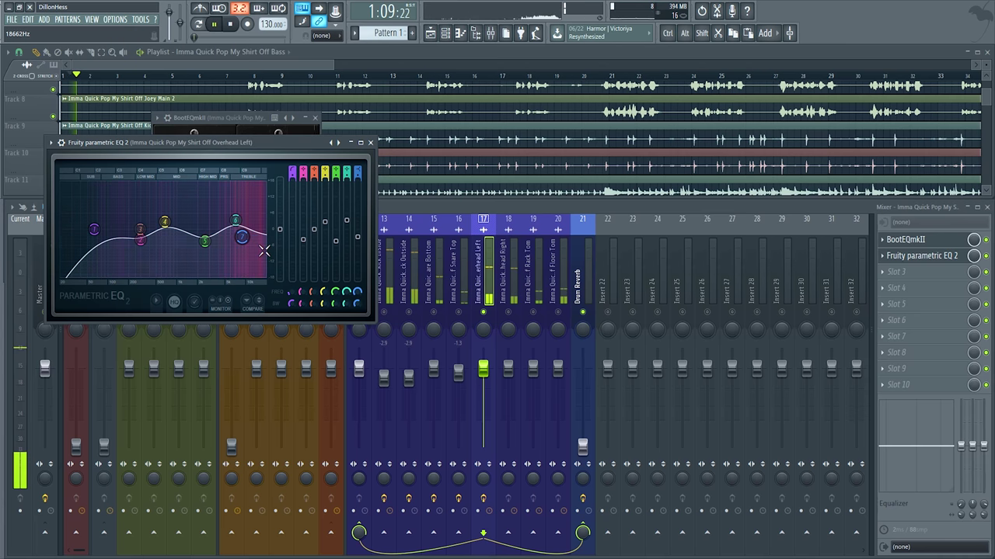
left_click_drag(242, 237, 242, 242)
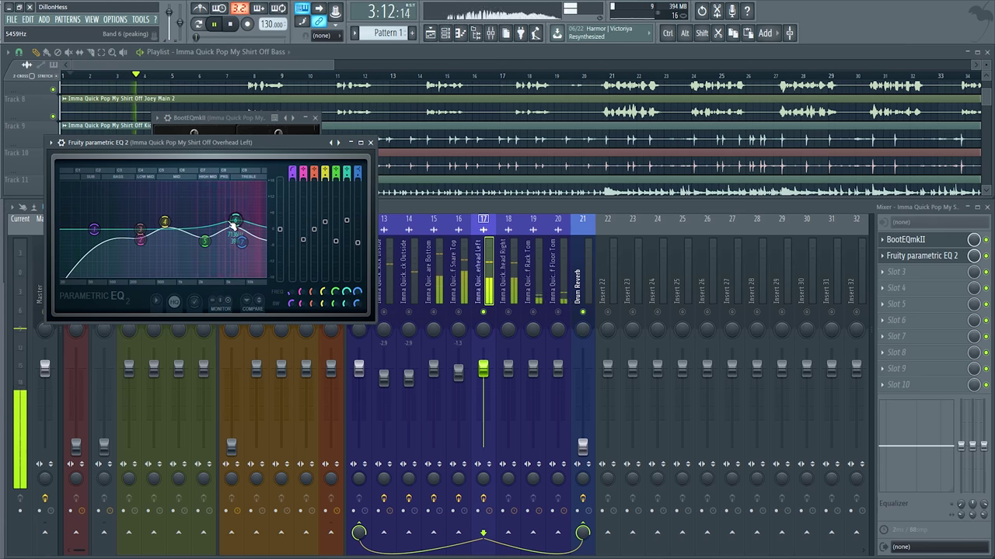
key("space")
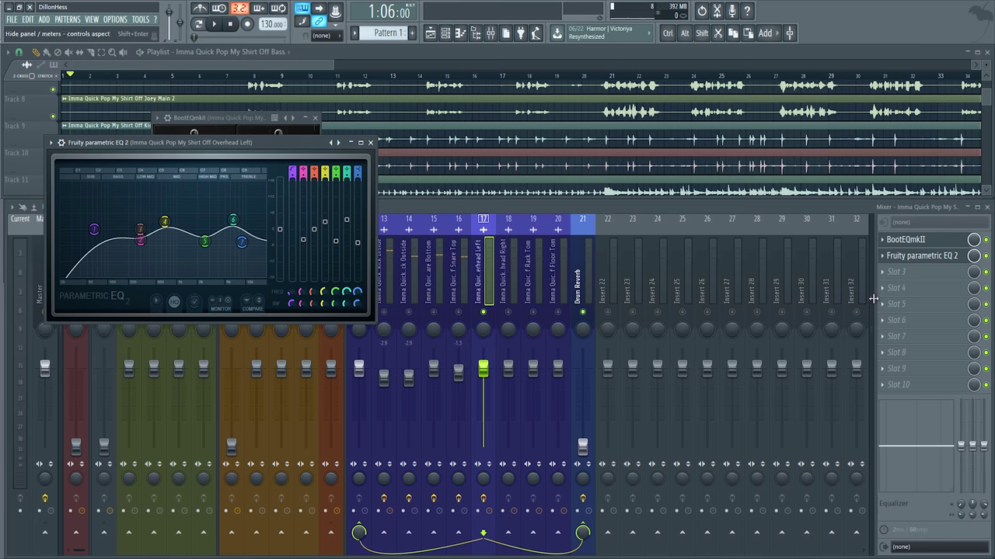
Load ThrillseekerVBL in slot 3 of Overhead Left and set input gain to 17.9 dB, compression to 12.7 dB and amp to 0.25
left_click(891, 279)
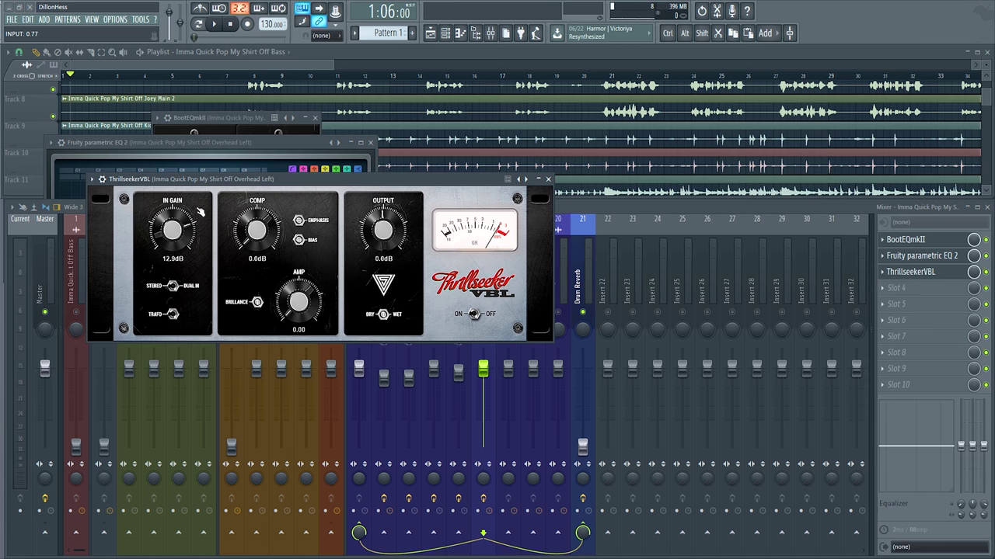
left_click_drag(206, 180, 230, 224)
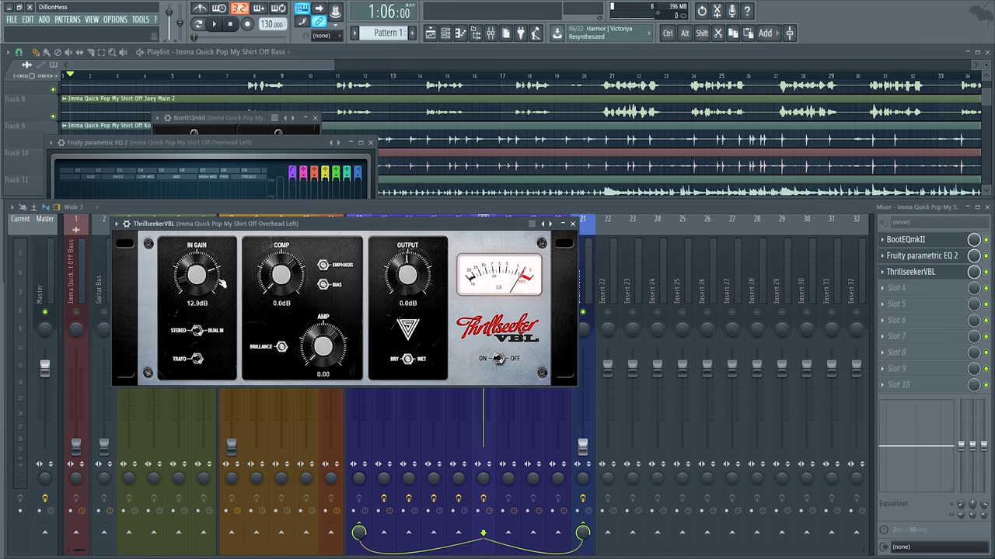
key("space")
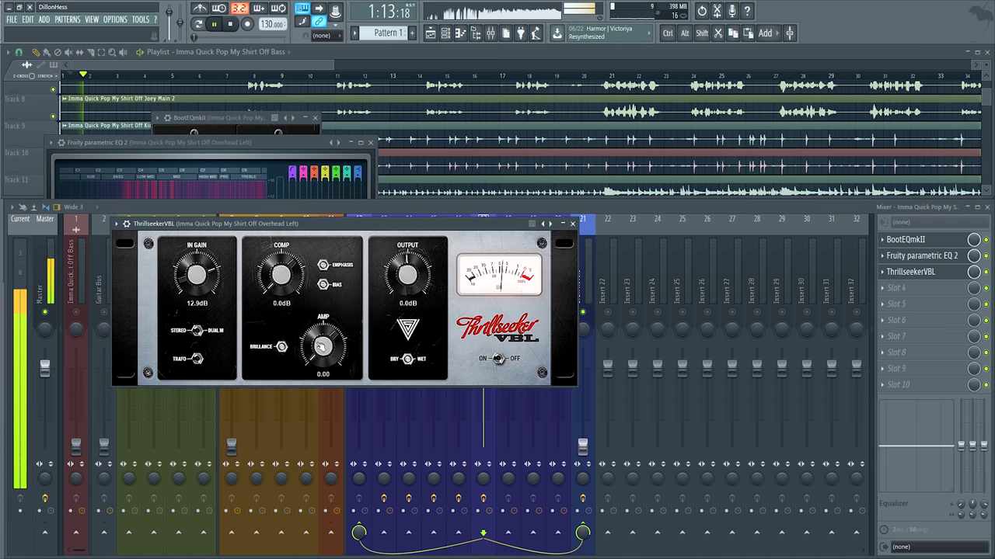
left_click_drag(278, 277, 277, 256)
left_click_drag(196, 275, 197, 256)
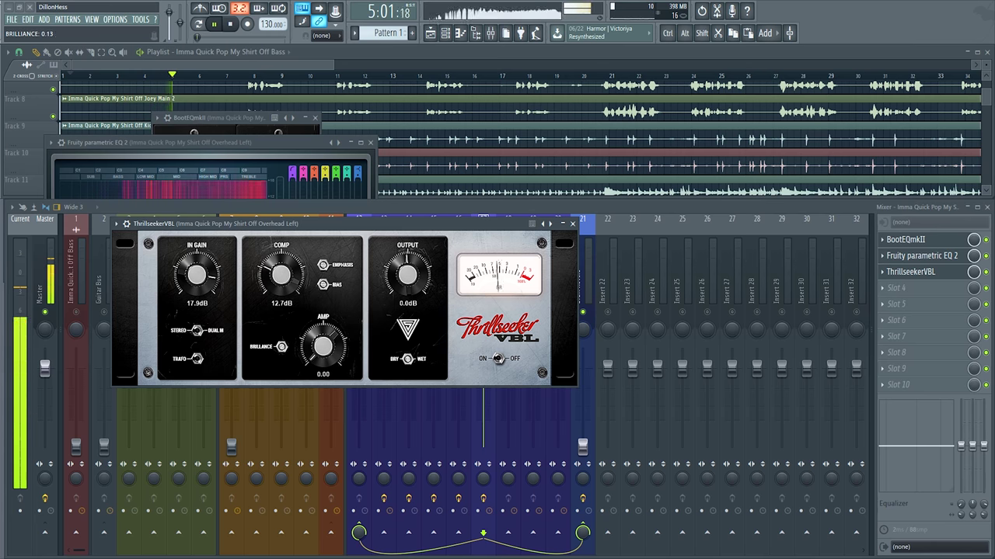
left_click_drag(312, 354, 312, 339)
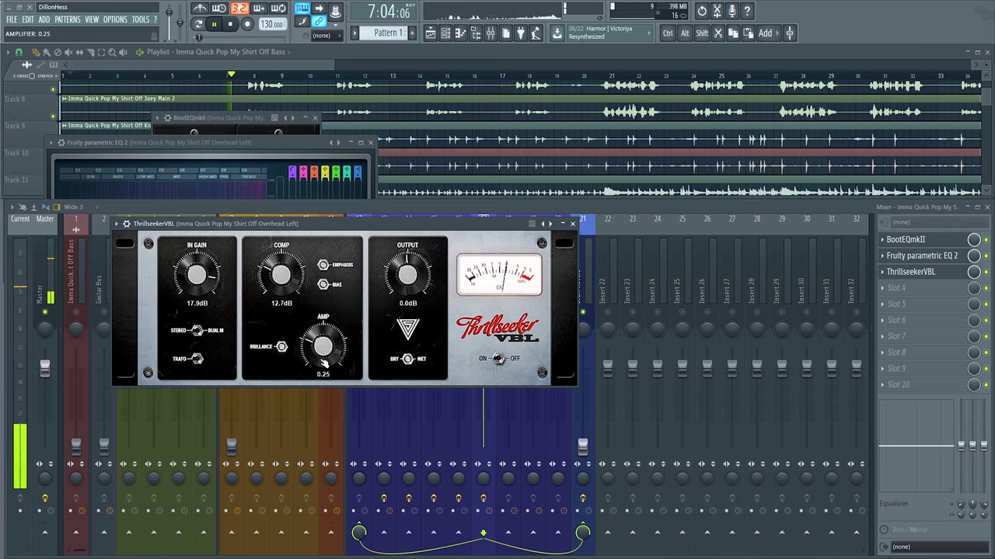
left_click_drag(420, 227, 544, 71)
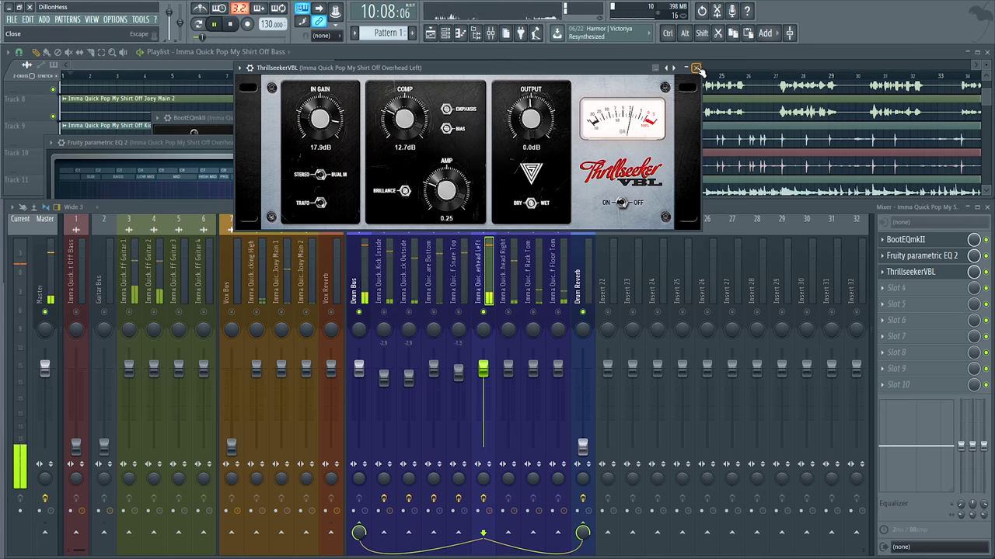
left_click(696, 68)
key("space")
Copy BootEQmkII, Fruity parametric EQ 2 and ThrillseekerVBL with their settings from Overhead Left to Overhead Right
left_click(478, 288)
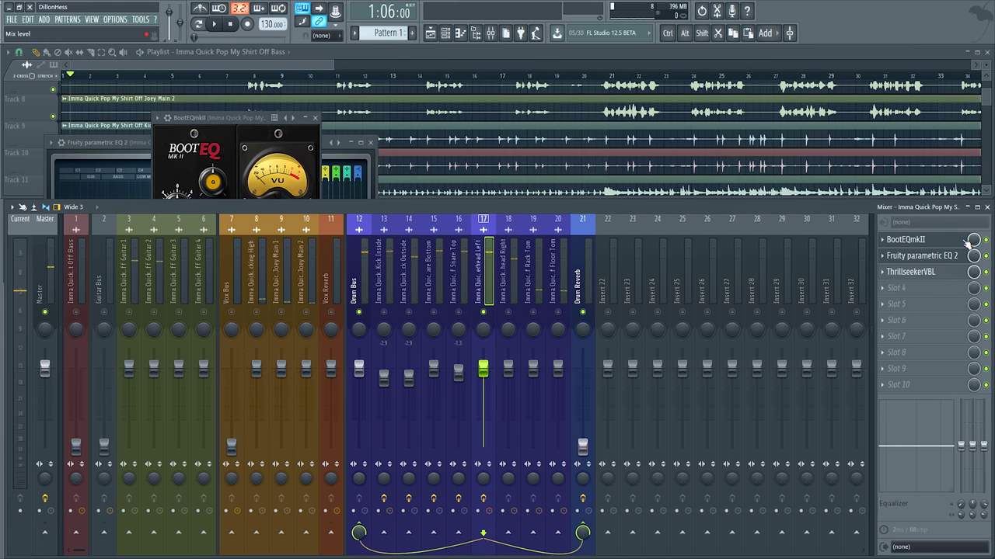
left_click_drag(522, 284, 512, 281)
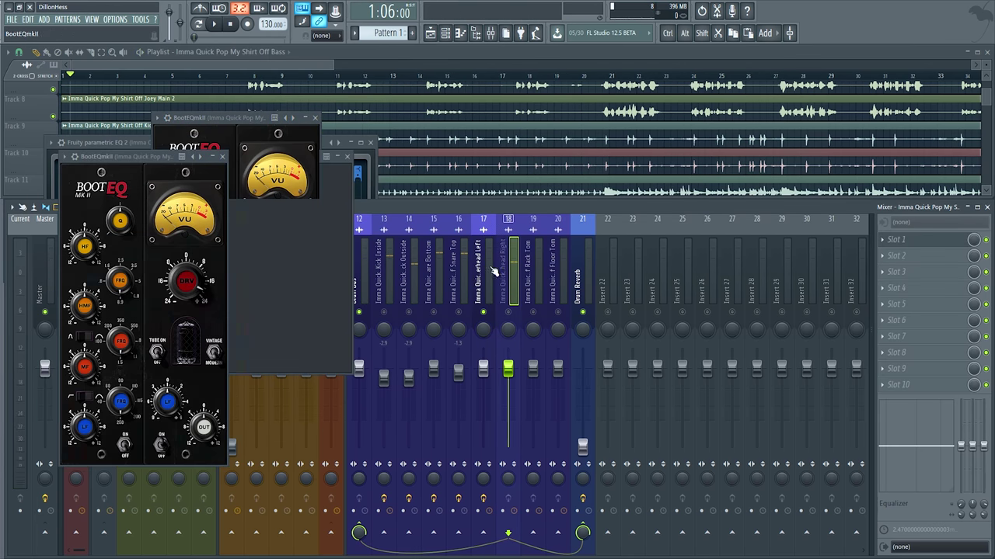
left_click(485, 271)
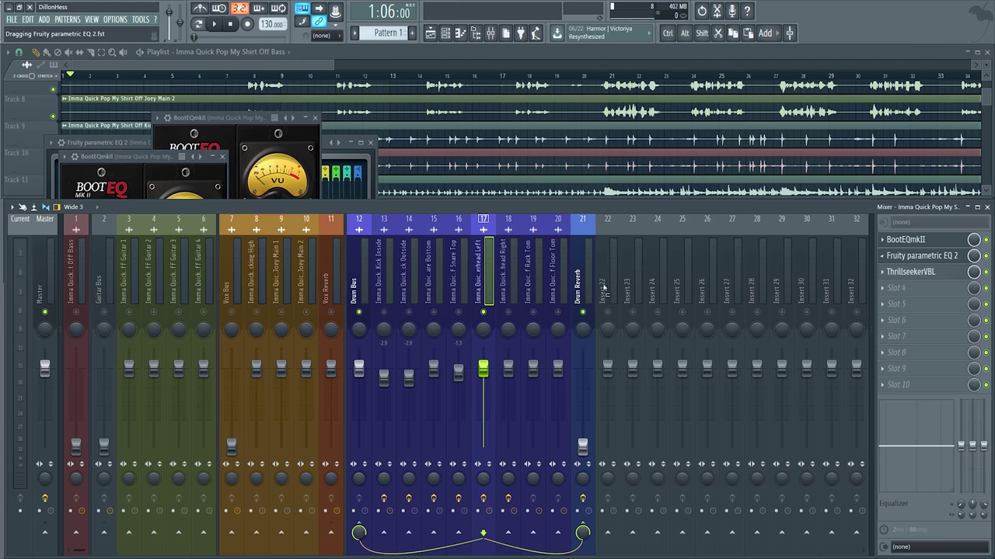
left_click_drag(591, 289, 509, 281)
left_click(901, 273)
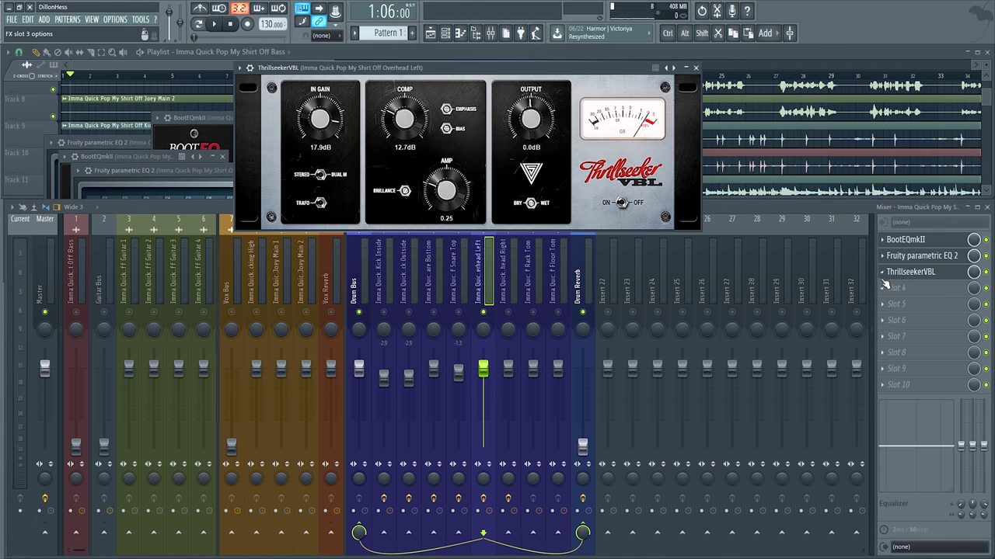
left_click_drag(511, 289, 510, 287)
Audition both overheads together, then pan Overhead Left to the left and Overhead Right to the right
key("space")
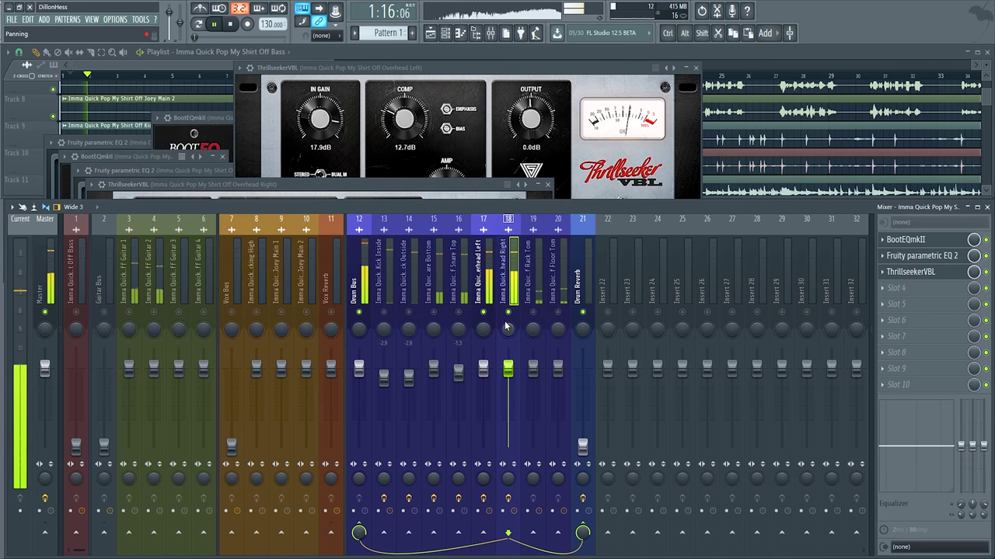
key("space")
left_click_drag(483, 330, 483, 397)
left_click_drag(508, 331, 508, 326)
key("space")
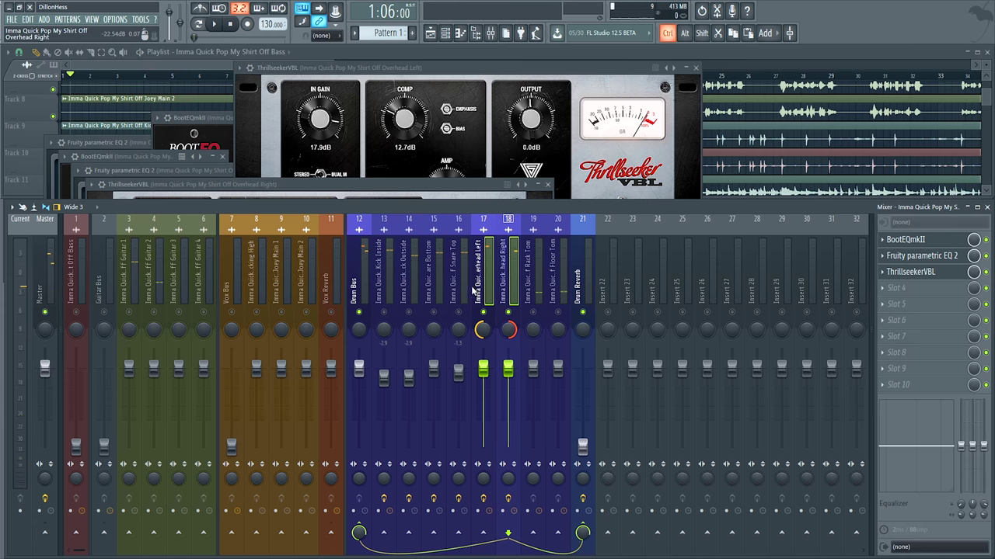
Unmute the kick and snare channels and lower both overhead faders together to -12.7 dB to balance them against the kit
left_click_drag(482, 367, 483, 418)
left_click(454, 271)
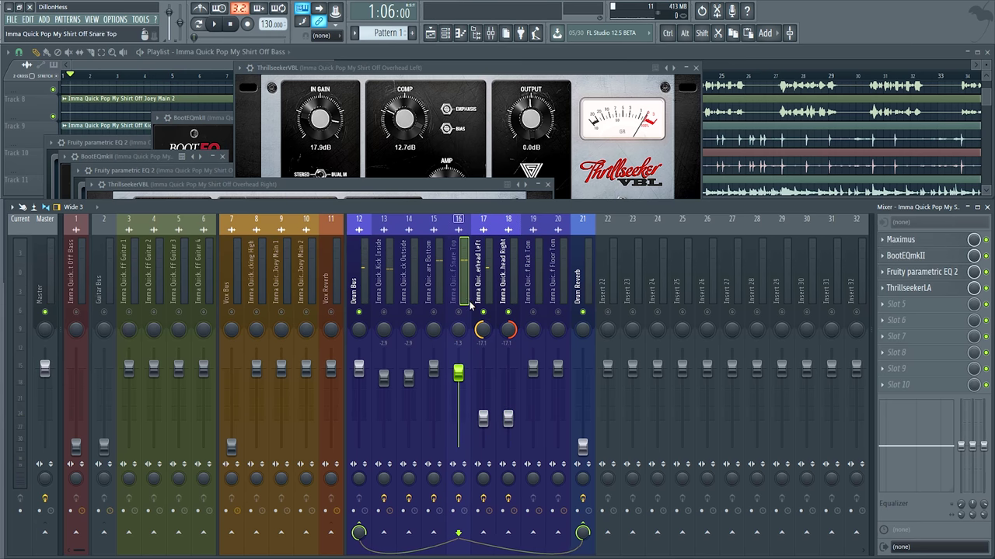
left_click(394, 311)
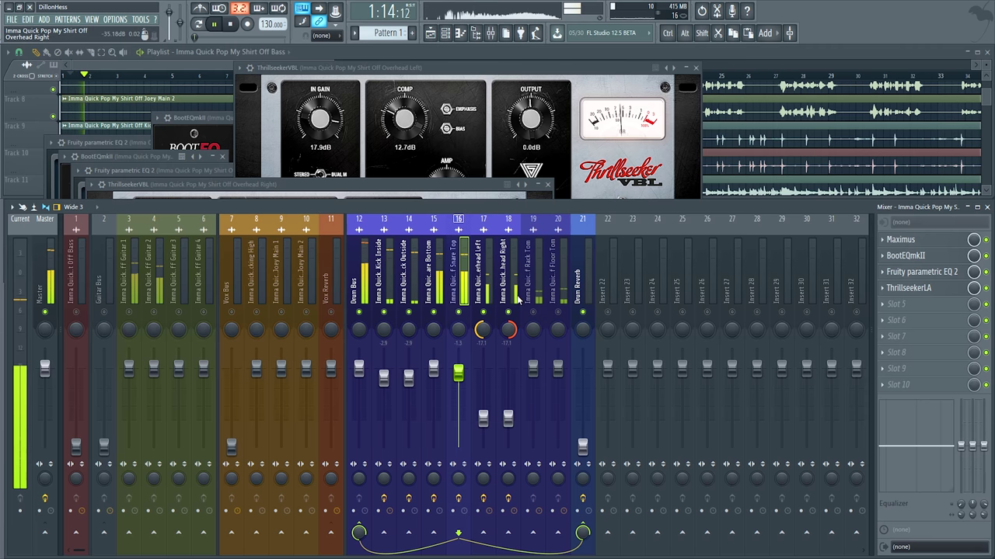
left_click_drag(516, 291, 489, 294)
left_click_drag(483, 420, 482, 408)
Select the Rack Tom channel and examine the tom tracks in the playlist for the hits around bar 23
left_click(527, 291)
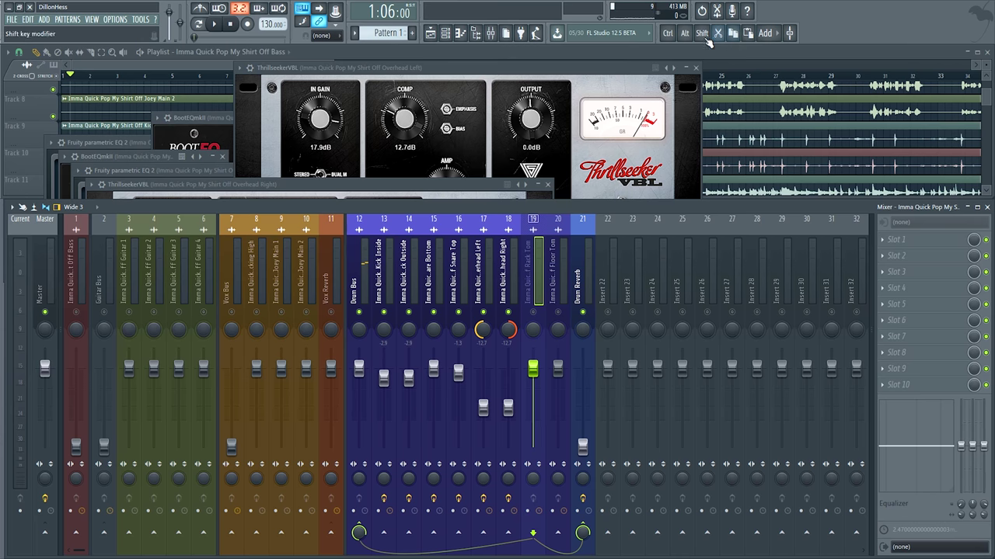
left_click(776, 55)
scroll(682, 161, "down", 9)
scroll(679, 154, "up", 3)
scroll(672, 142, "down", 4)
left_click_drag(458, 191, 479, 222)
left_click_drag(202, 113, 182, 69)
scroll(304, 182, "up", 4)
key("space")
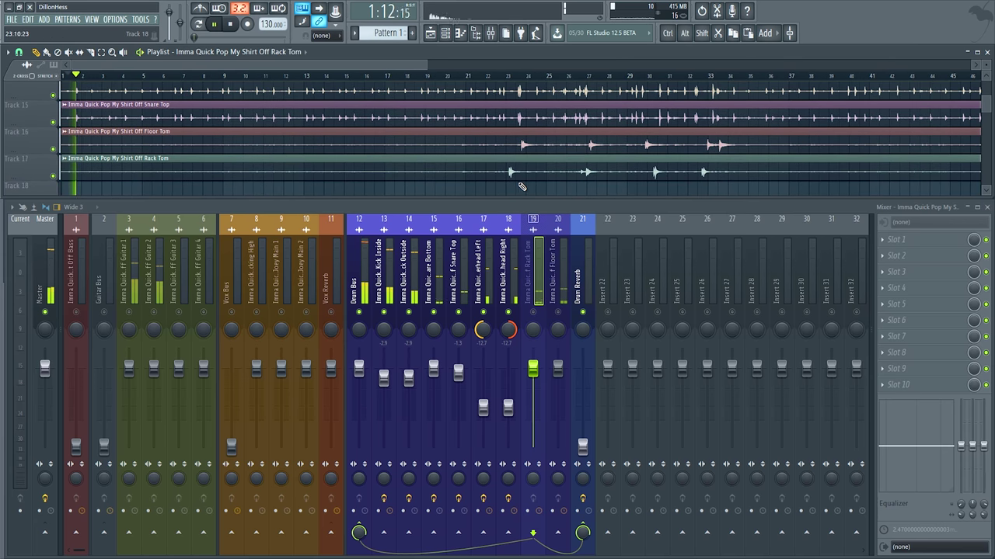
key("space")
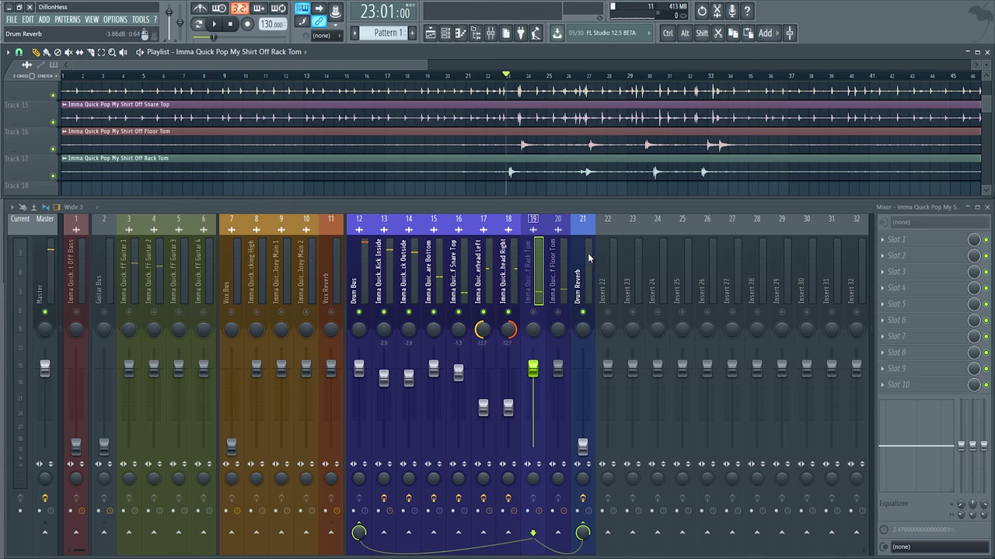
scroll(704, 160, "down", 5)
scroll(418, 174, "up", 6)
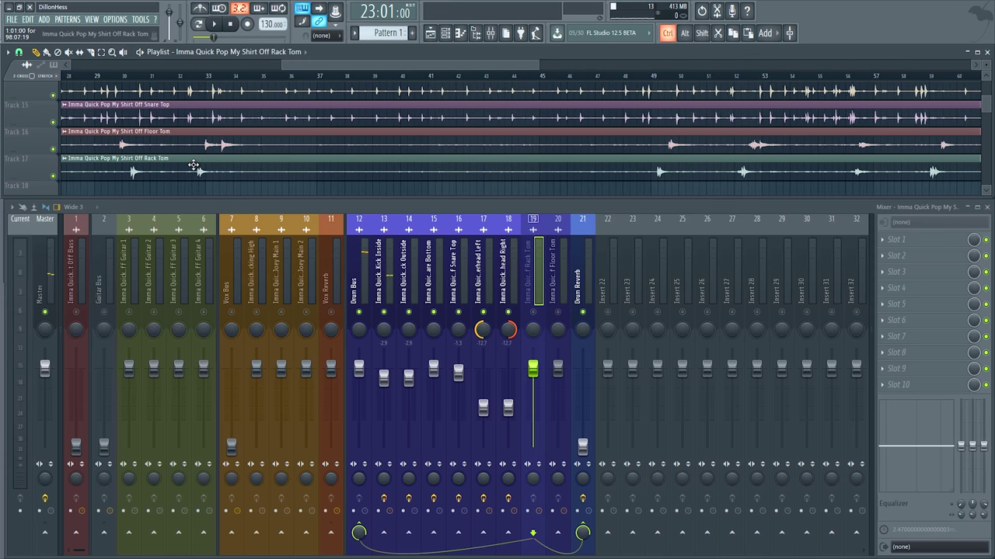
scroll(195, 165, "down", 3)
scroll(366, 162, "up", 8)
scroll(428, 166, "down", 1)
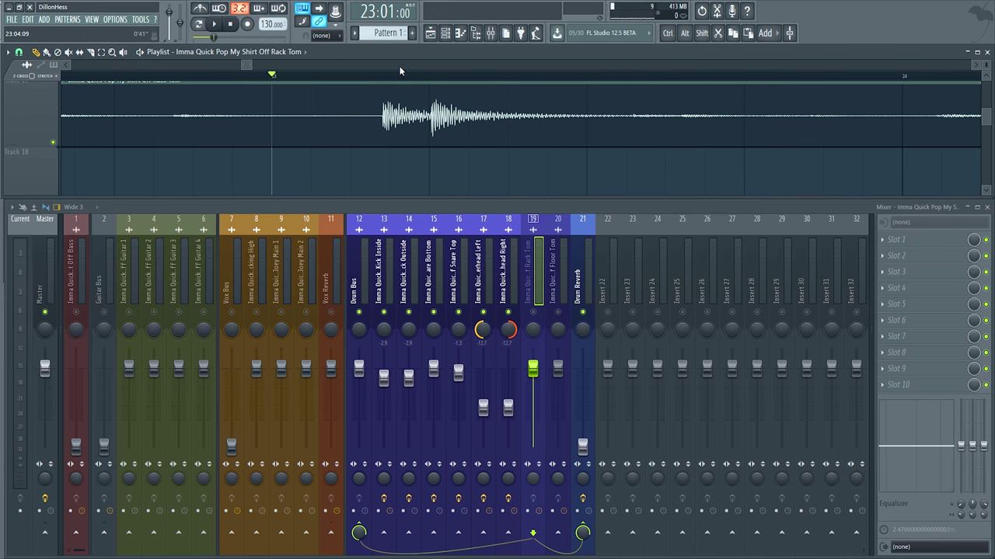
Set the playback start to 23:03:00, just before the rack tom hits, and solo the Rack Tom channel
left_click_drag(370, 132, 373, 160)
left_click(391, 75)
key("space")
key("space")
key("space")
key("space")
left_click(352, 76)
key("space")
key("space")
key("space")
right_click(533, 312)
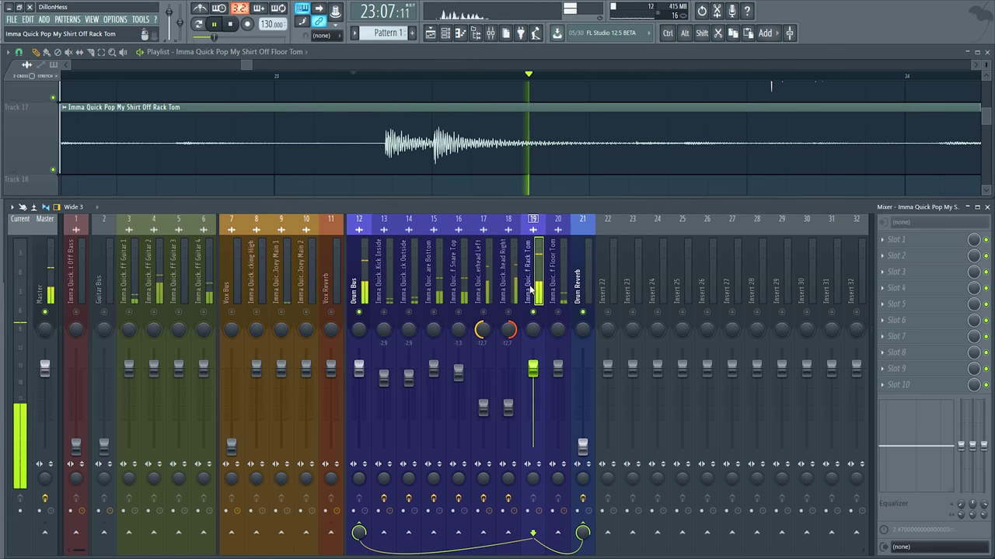
Load Fruity parametric EQ 2 on Rack Tom and shape it with a low cut, a low-mid dip and boosts in the mids and treble
key("space")
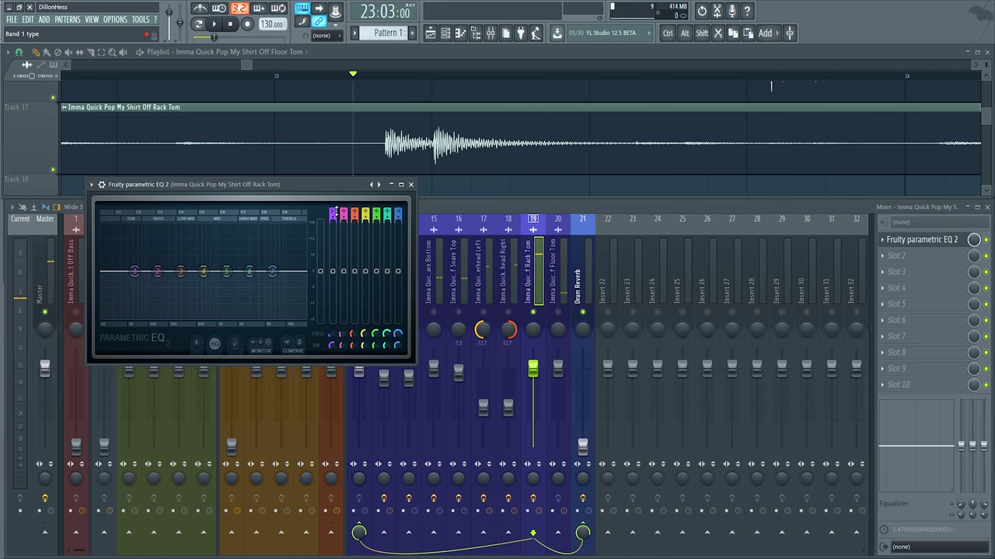
key("space")
key("space")
key("space")
left_click_drag(135, 272, 277, 264)
key("space")
key("space")
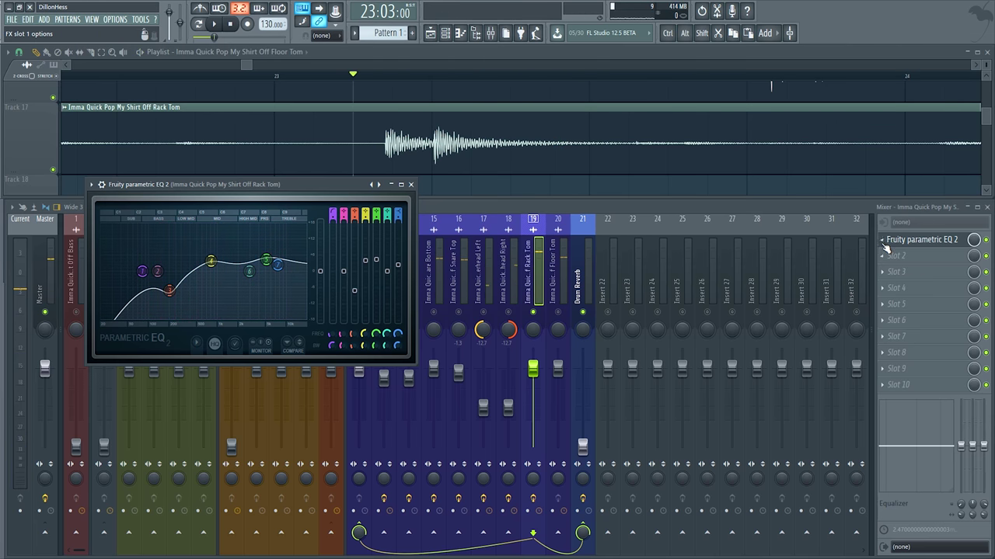
Move Rack Tom's parametric EQ down to slot 2 and copy BootEQmkII from Overhead Right into slot 1
scroll(899, 245, "down", 1)
left_click(892, 242)
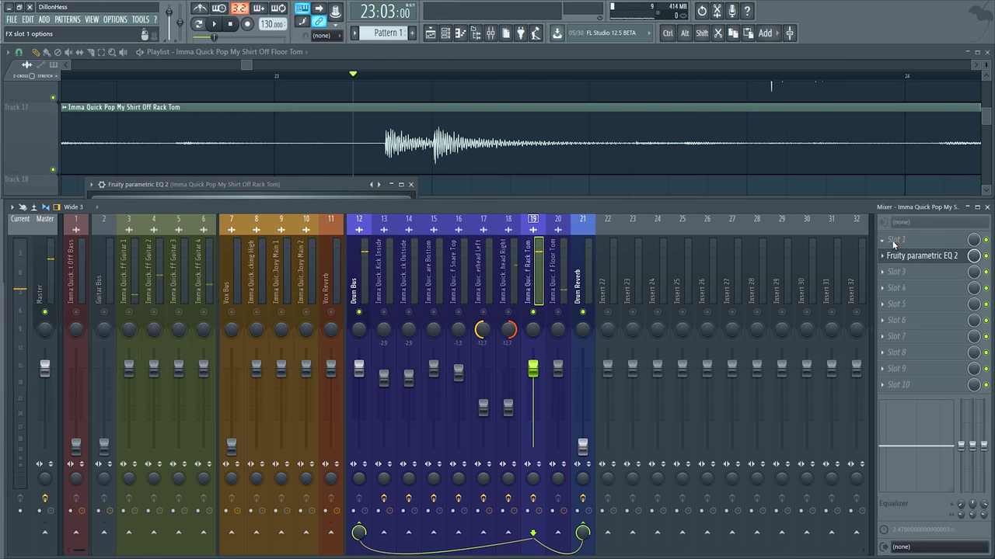
left_click(518, 281)
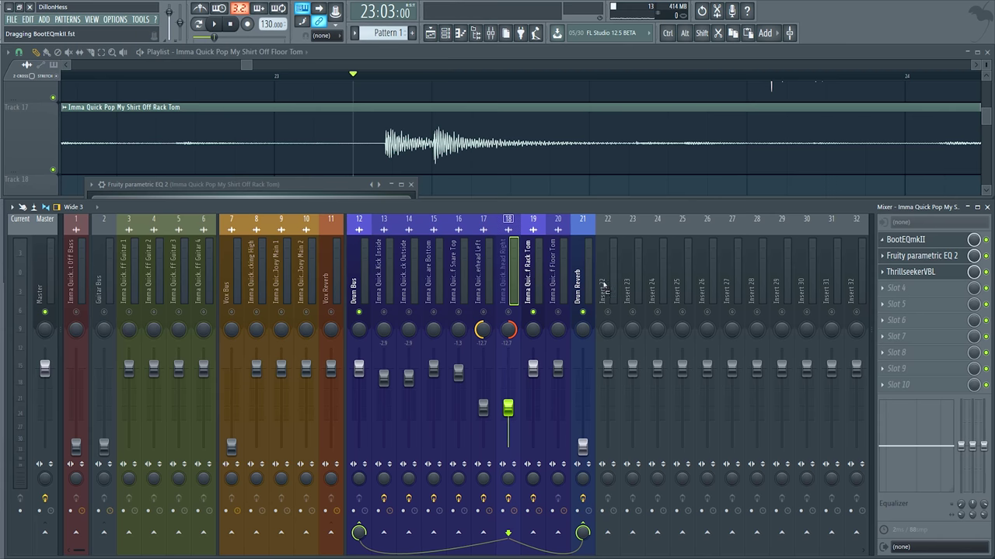
left_click_drag(598, 284, 542, 330)
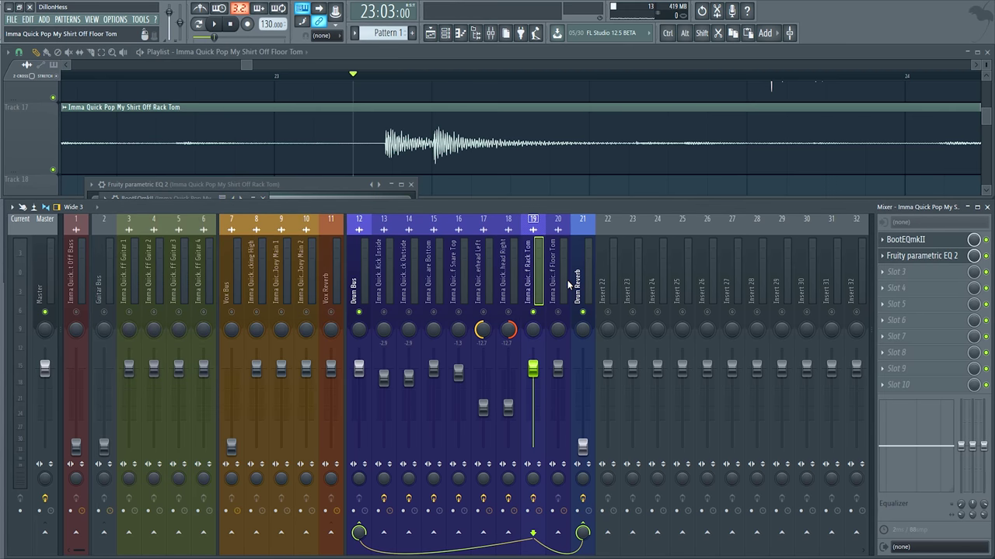
Open BootEQmkII on the Rack Tom channel and set its drive to 0.71 during playback
key("space")
left_click(917, 259)
left_click(913, 245)
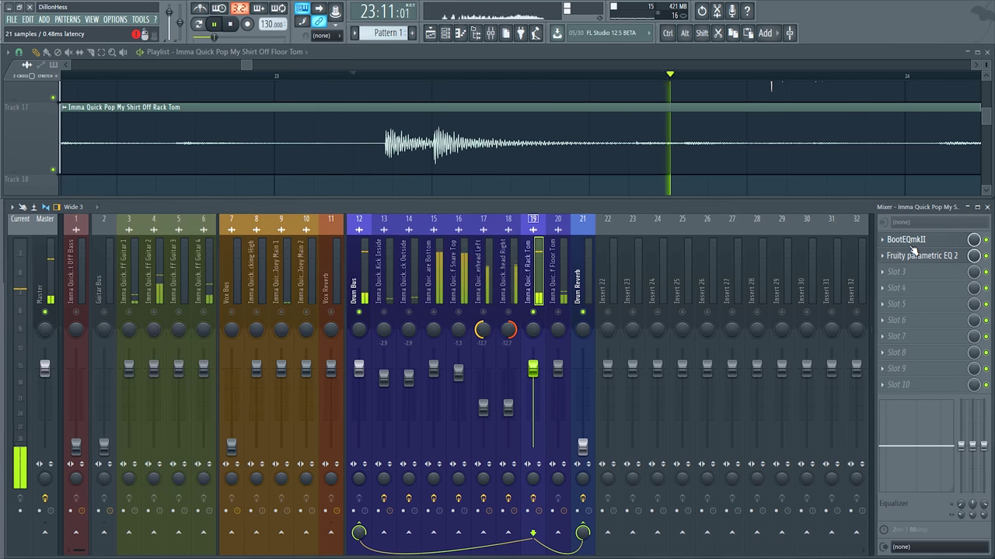
left_click(912, 245)
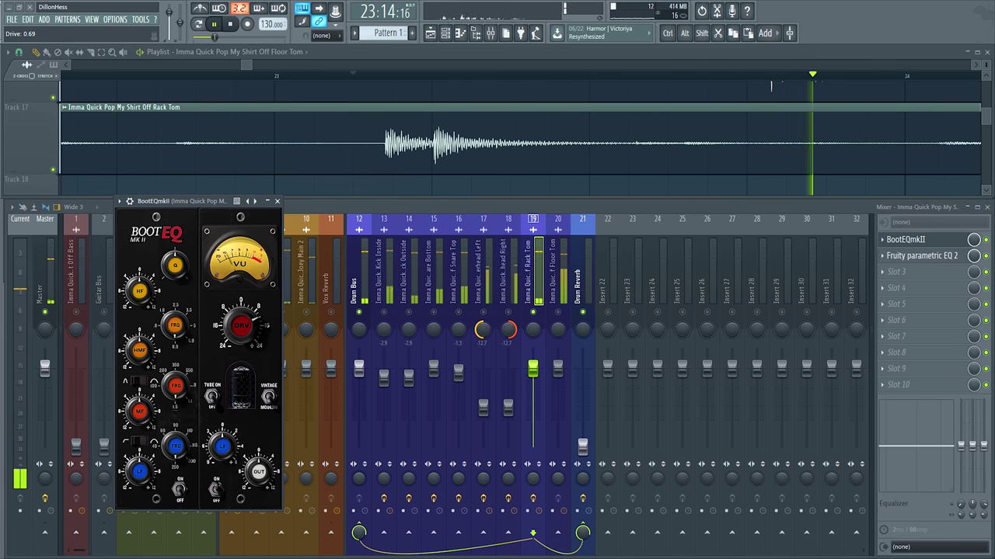
left_click_drag(207, 202, 220, 207)
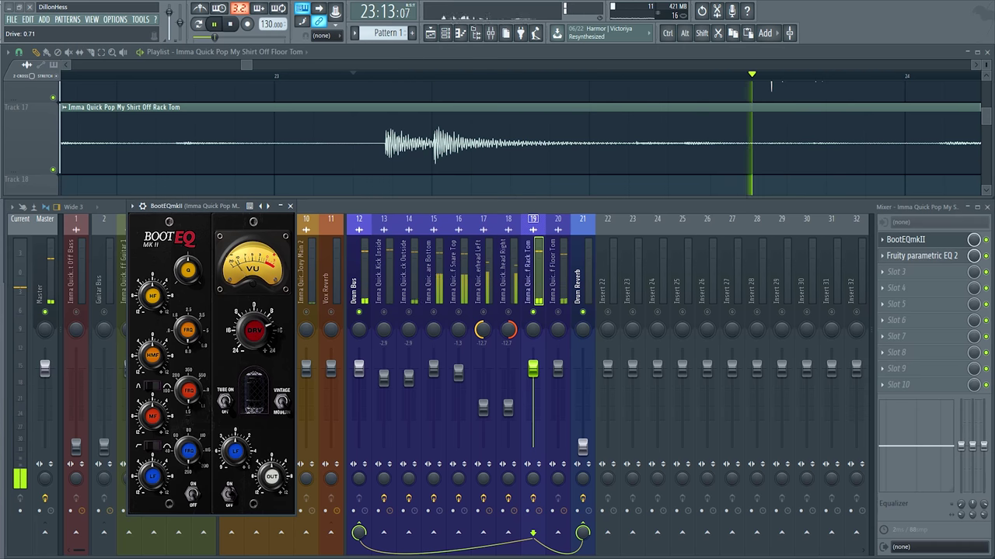
key("space")
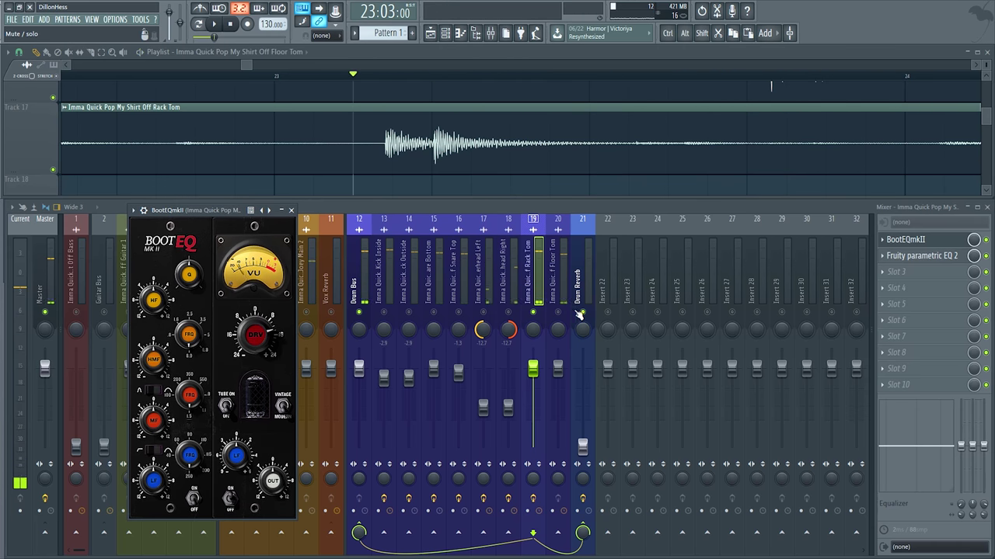
Load ThrillseekerLA in slot 3 of the Rack Tom channel and set its input to 0.86
left_click(906, 259)
key("space")
key("space")
left_click(885, 273)
left_click(765, 272)
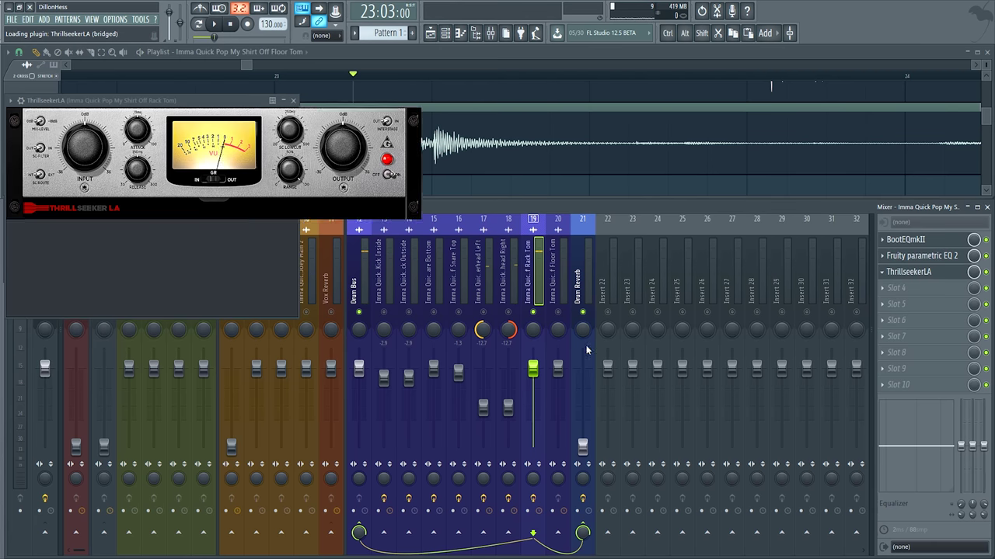
left_click_drag(161, 104, 187, 236)
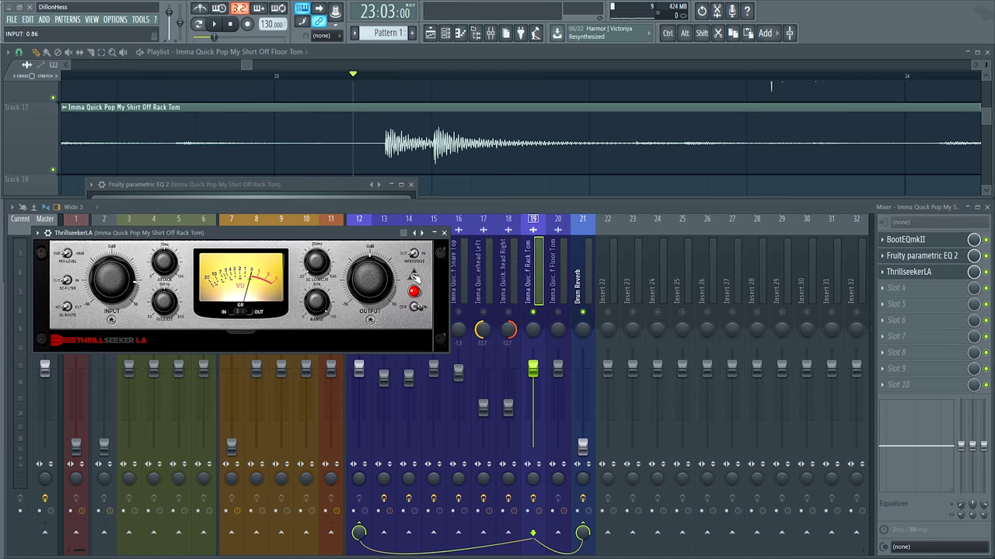
Adjust the THD saturation amount in Rack Tom's ThrillseekerLA and set its output to 0.28 during playback
left_click_drag(291, 235, 299, 241)
key("space")
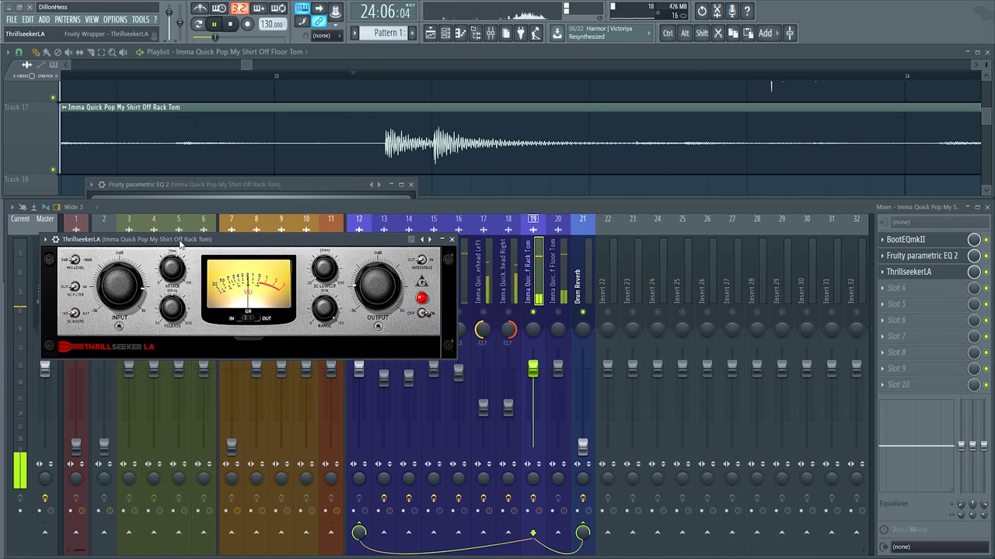
left_click_drag(180, 241, 188, 254)
left_click(258, 352)
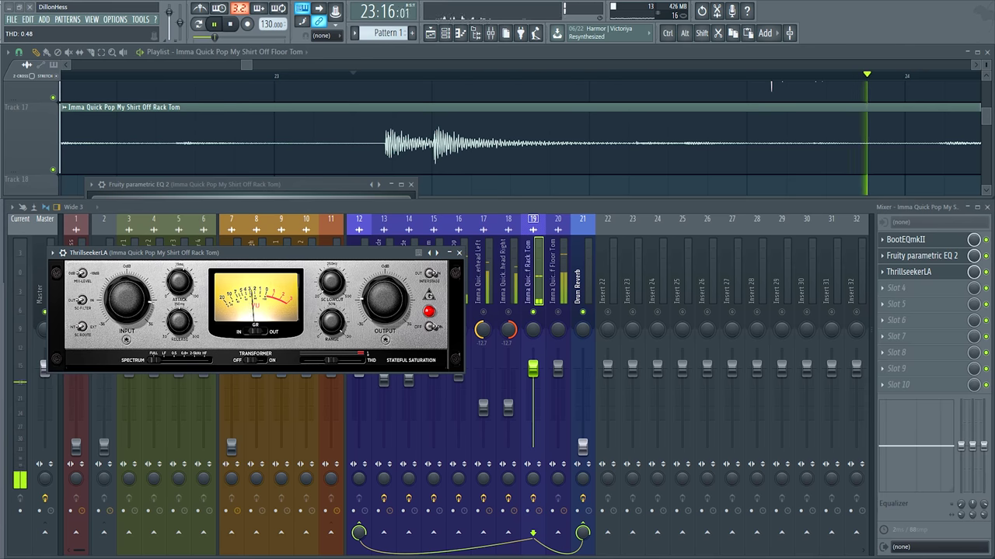
left_click_drag(312, 254, 327, 262)
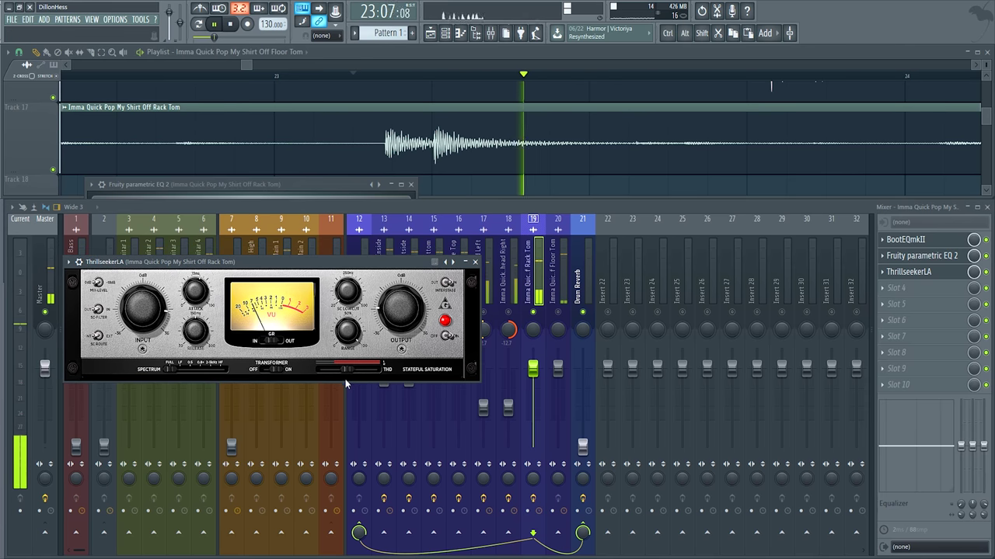
left_click_drag(347, 369, 344, 370)
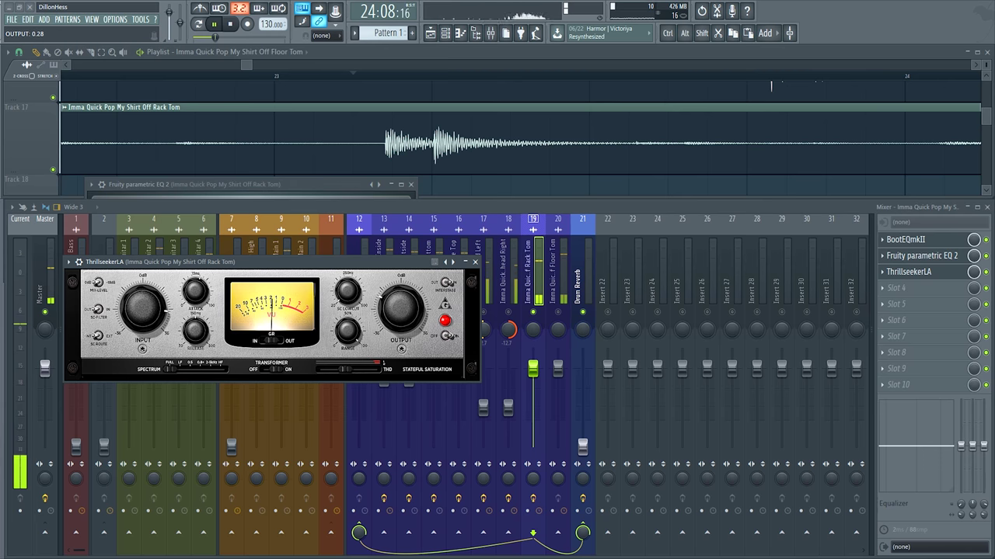
left_click_drag(391, 265, 398, 274)
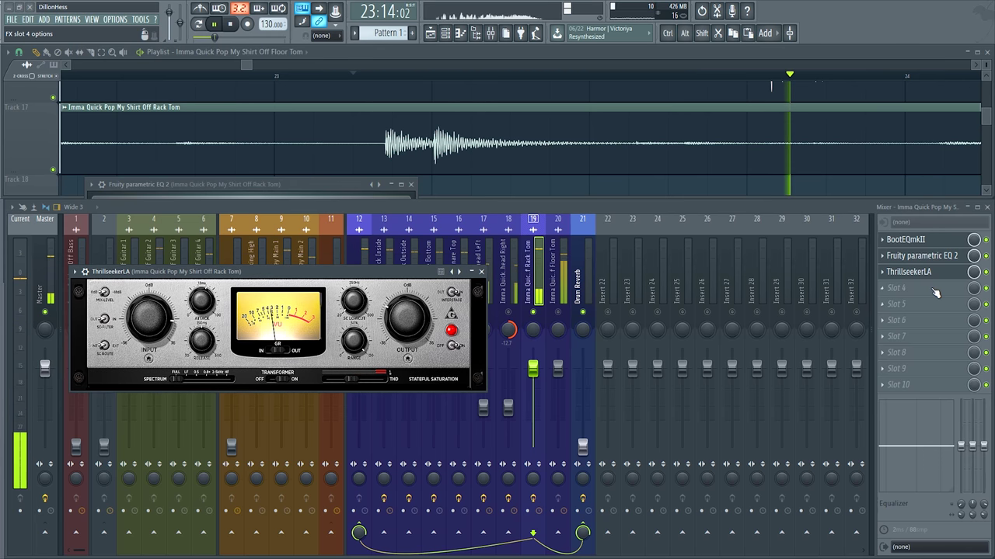
Load Maximus on Rack Tom, move it to slot 1 and raise the end point of its master curve to 7.6 dB
left_click(895, 293)
left_click(680, 516)
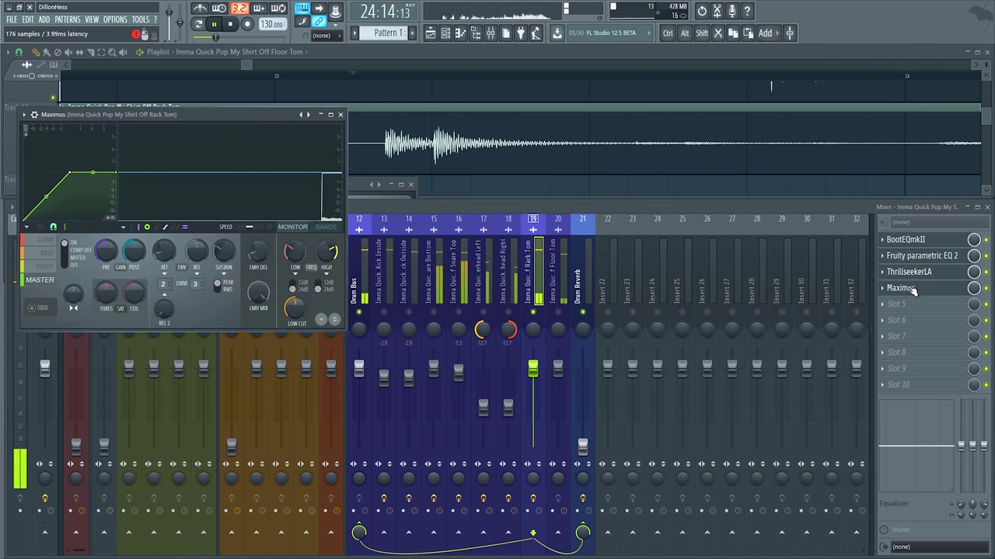
left_click_drag(913, 289, 913, 243)
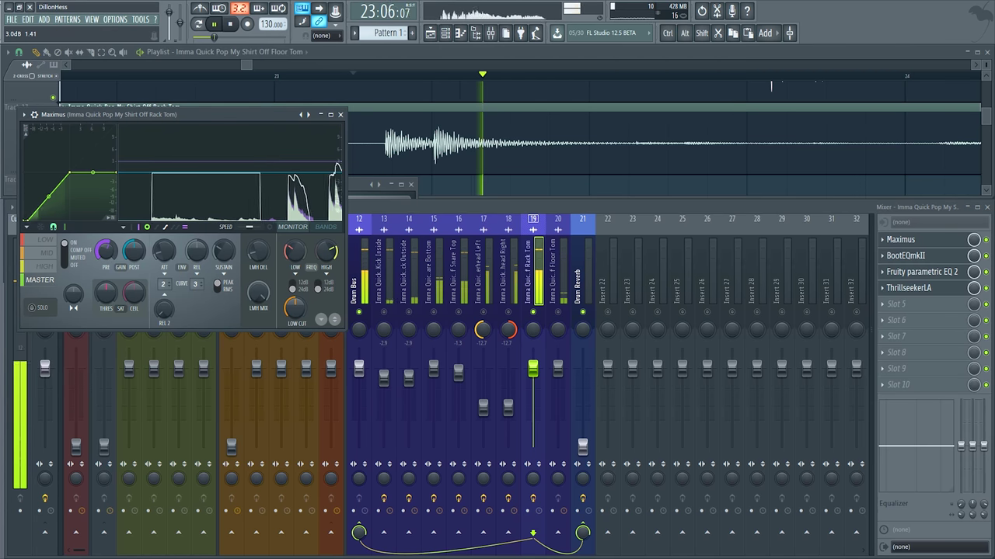
left_click_drag(118, 172, 117, 143)
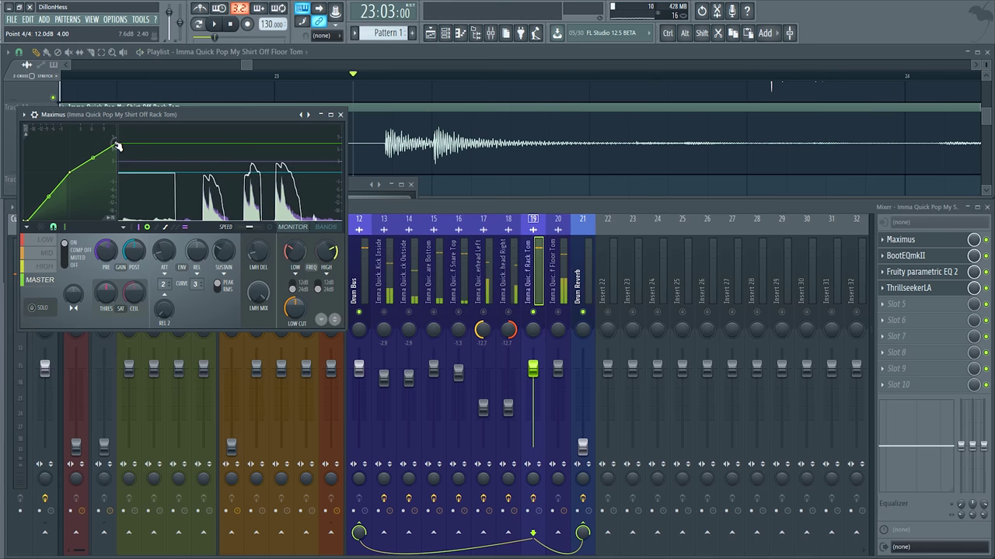
Solo the Floor Tom channel and set playback to start just before its hit in bar 23
left_click(566, 287)
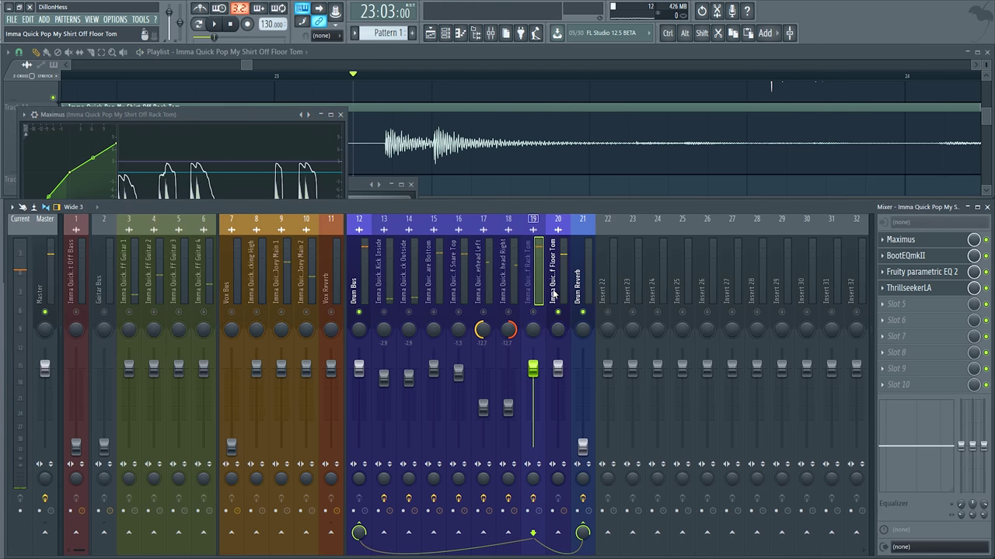
scroll(633, 140, "down", 5)
left_click_drag(632, 140, 561, 176)
scroll(556, 171, "down", 1)
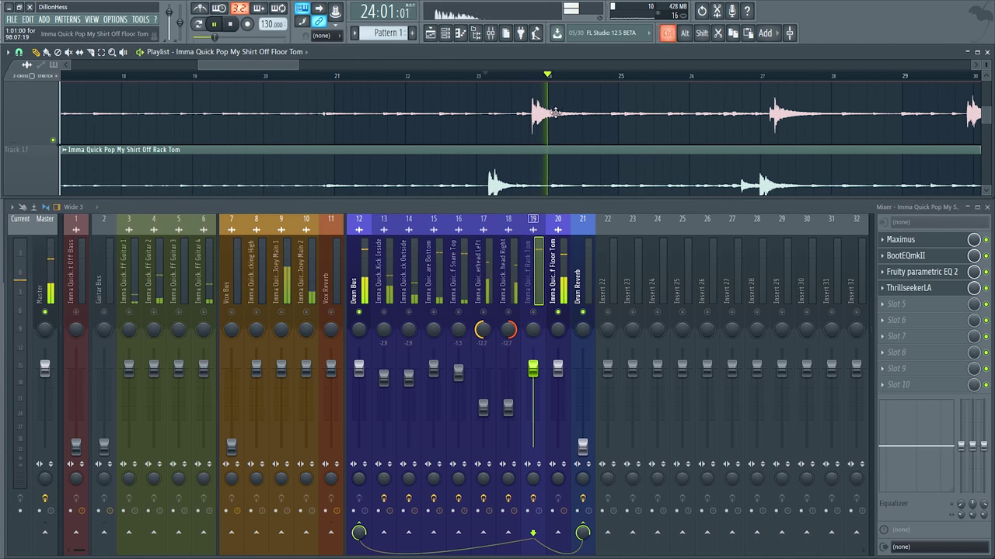
scroll(528, 117, "up", 5)
left_click_drag(526, 132, 488, 111)
key("space")
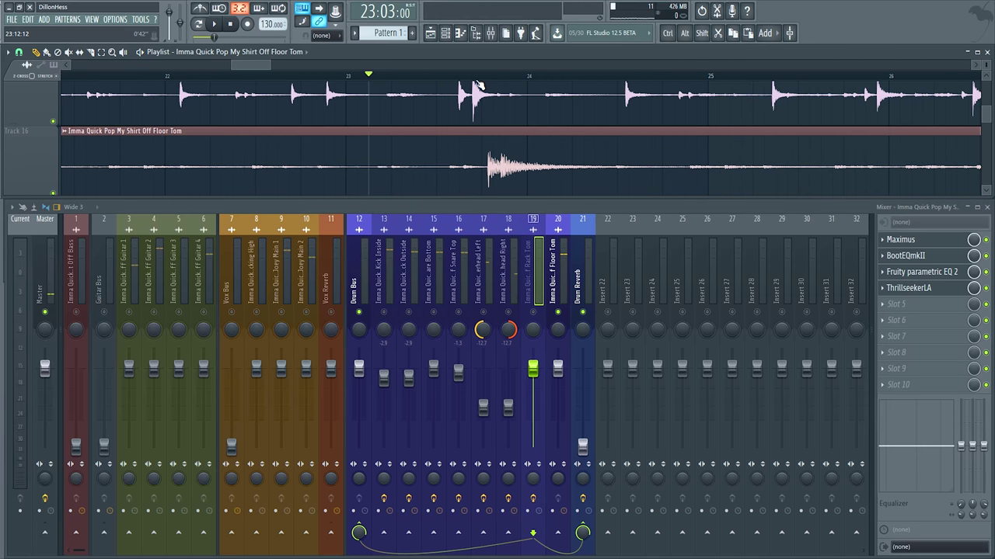
left_click(481, 76)
key("space")
key("space")
Copy Maximus, BootEQmkII and Fruity parametric EQ 2 from Rack Tom to the first three slots of Floor Tom
left_click(883, 240)
left_click_drag(708, 286, 549, 282)
left_click(534, 282)
key("space")
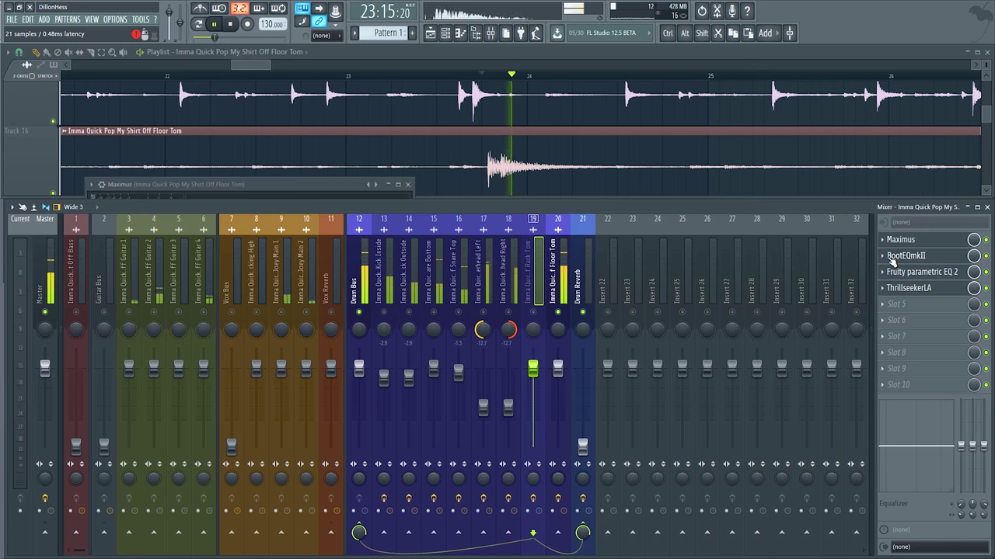
left_click(893, 265)
left_click_drag(884, 257, 884, 260)
left_click_drag(889, 313, 547, 288)
left_click(535, 284)
left_click(883, 273)
left_click_drag(895, 326, 557, 278)
left_click(558, 279)
Retune Floor Tom's parametric EQ during playback, shifting the low cut down and moving the band 3 dip to 218 Hz
key("space")
key("space")
left_click_drag(179, 100, 233, 130)
key("space")
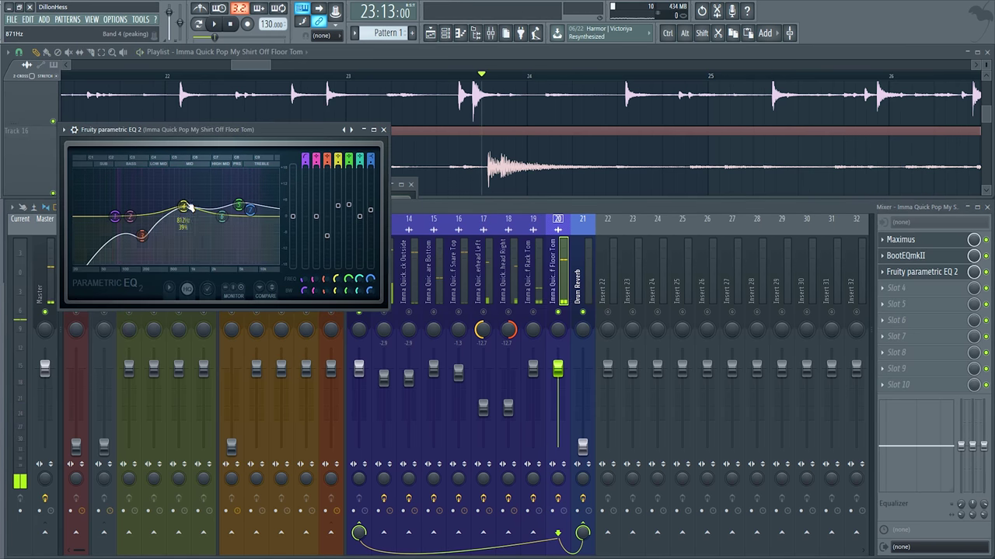
key("space")
left_click_drag(141, 236, 109, 217)
key("space")
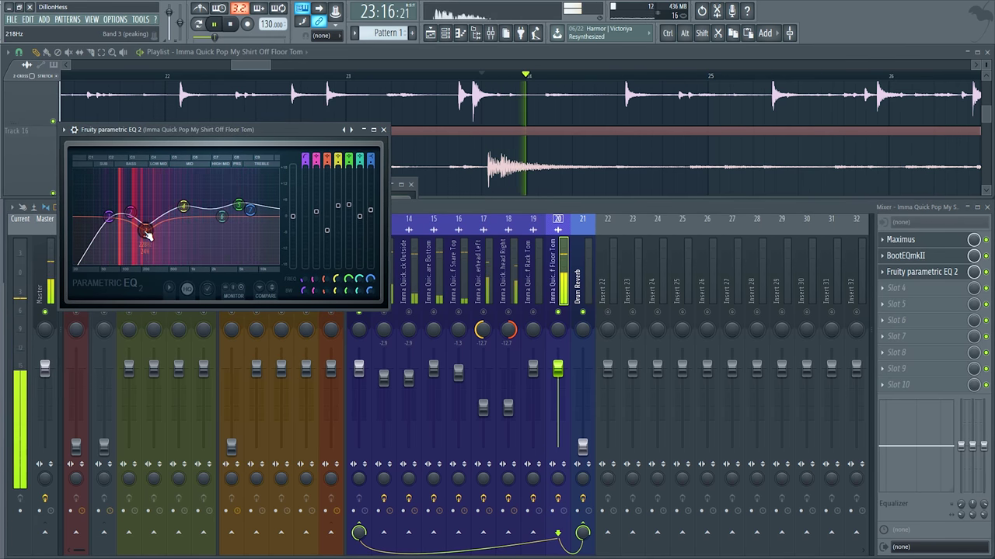
key("space")
key("space")
Copy ThrillseekerLA from Rack Tom to slot 4 of Floor Tom
left_click(924, 274)
left_click(542, 279)
key("space")
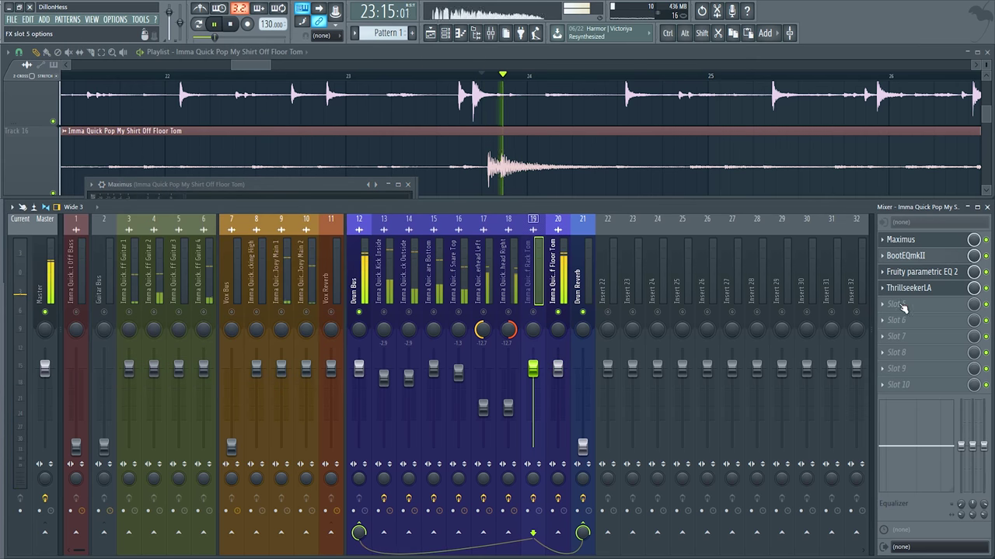
left_click_drag(556, 270, 556, 271)
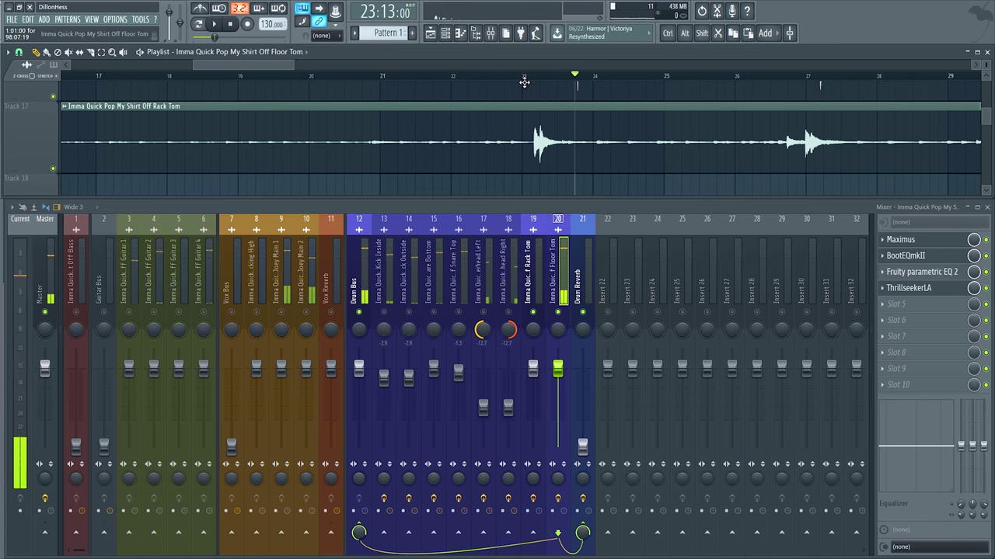
Lower the Rack Tom and Floor Tom faders together to -13.1 dB, unmute both overheads and play from bar 23
left_click(525, 78)
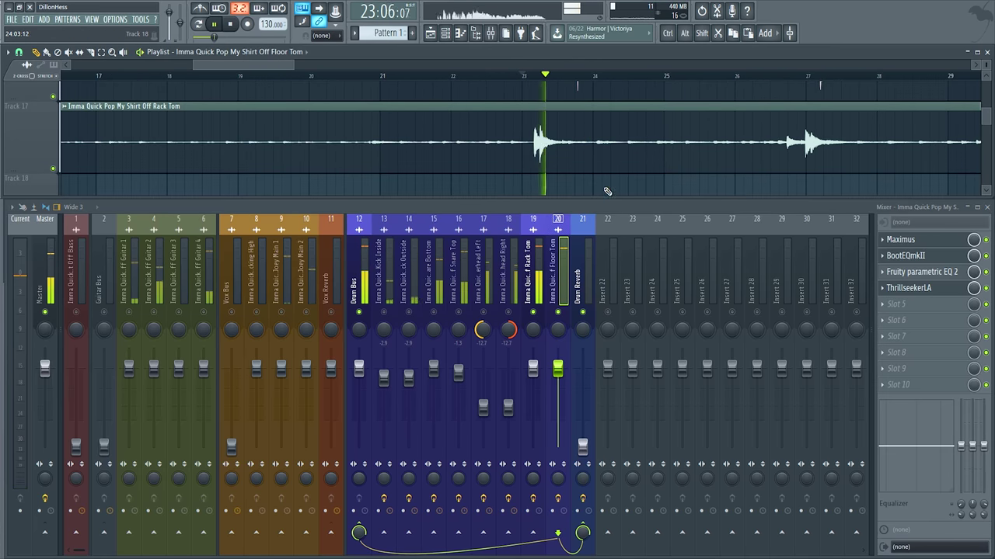
left_click(533, 285, "ctrl")
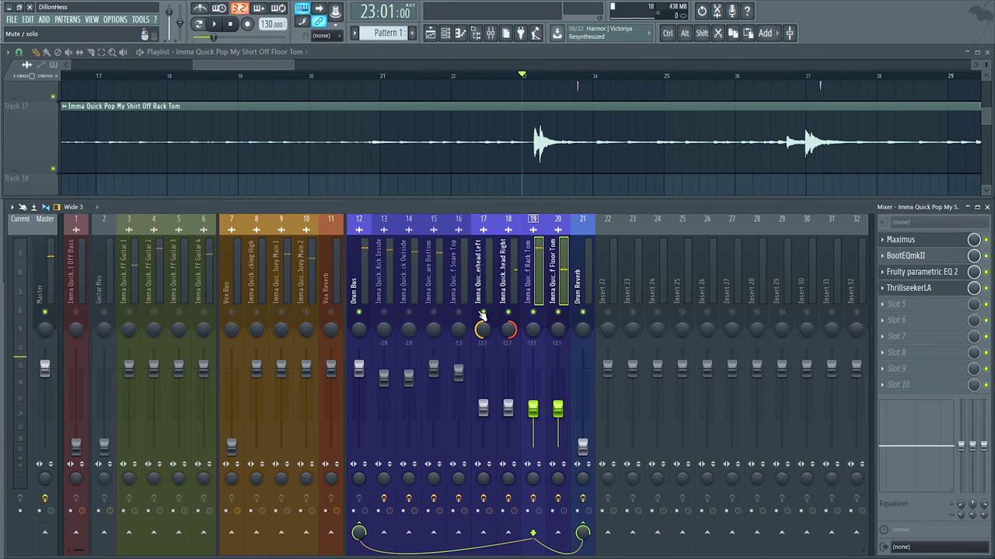
key("space")
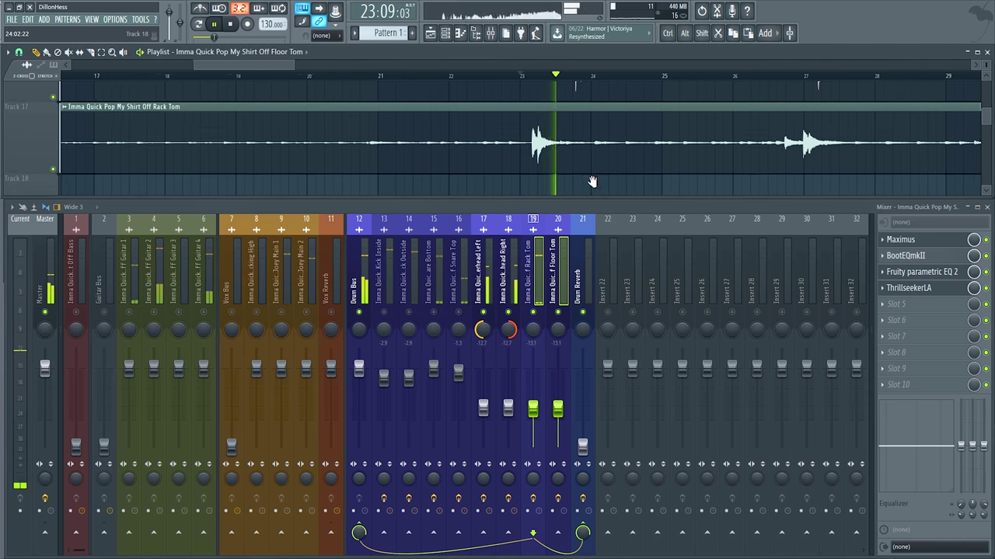
key("space")
key("space")
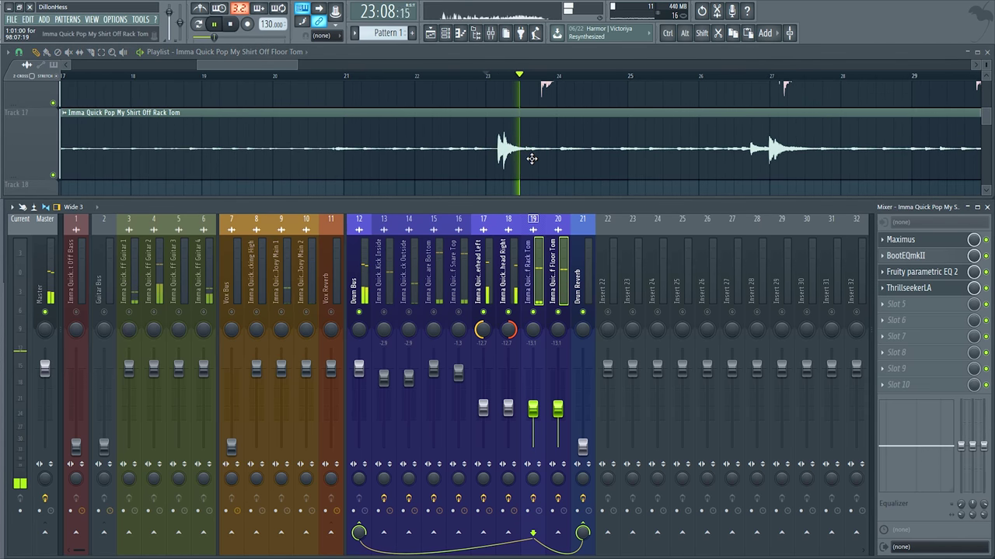
Listen to the toms with the overheads from bar 23, following their hits across the drum tracks in the playlist
scroll(558, 153, "down", 2)
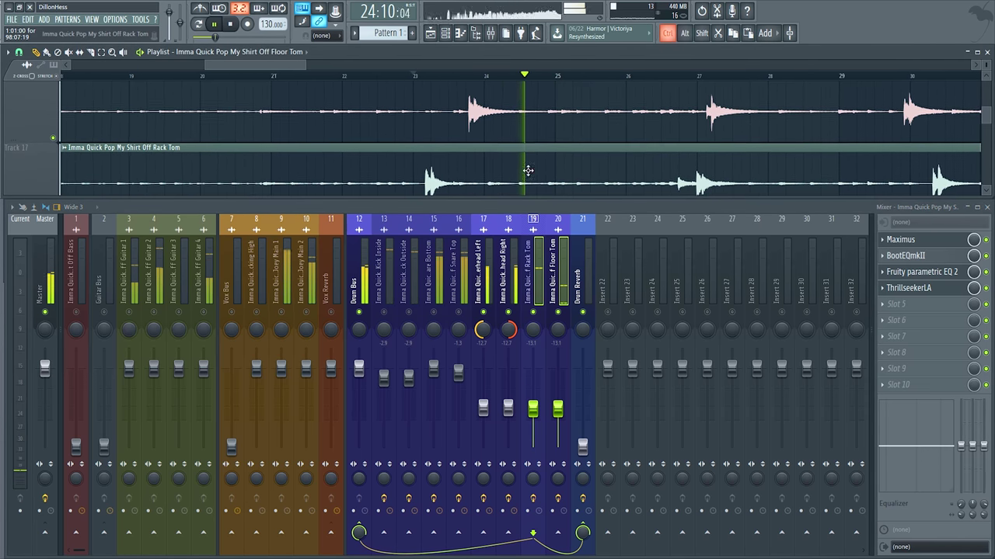
key("space")
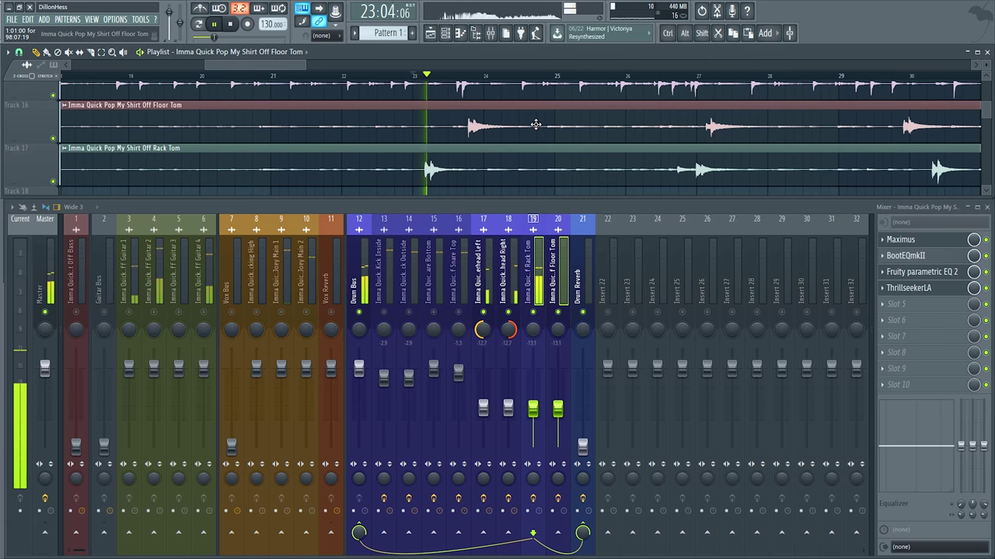
key("space")
scroll(458, 115, "up", 3)
left_click_drag(435, 101, 411, 136)
key("space")
scroll(482, 109, "down", 1)
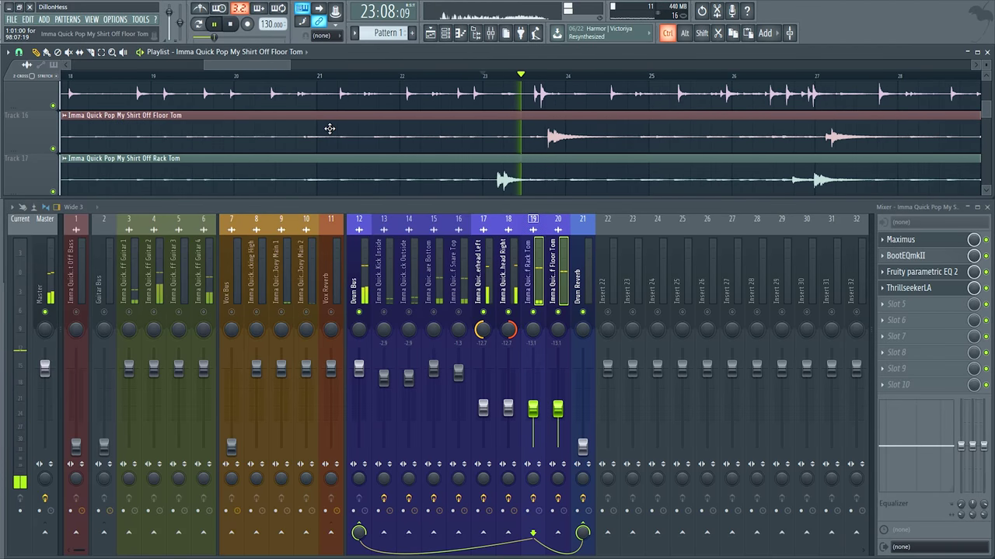
scroll(503, 128, "down", 5)
key("space")
scroll(502, 128, "up", 2)
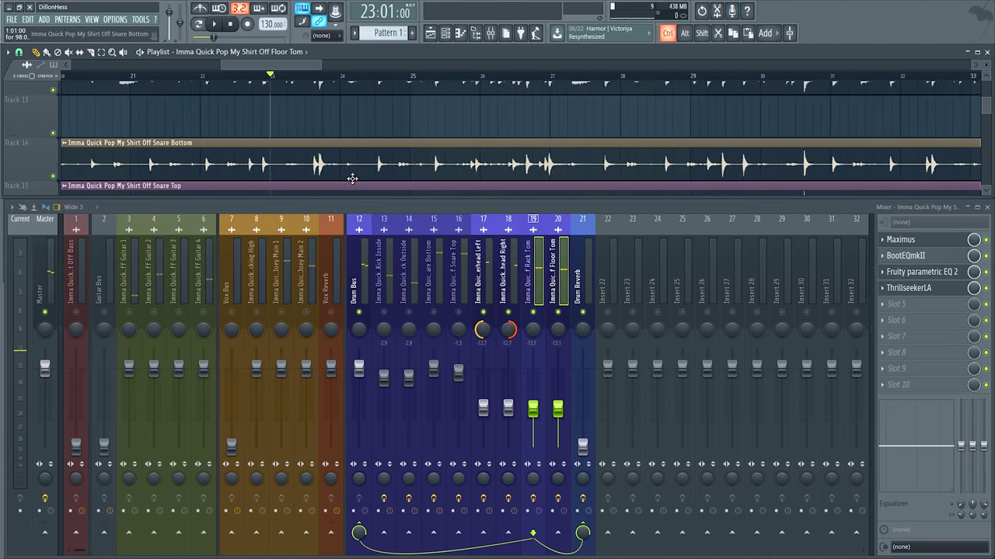
scroll(386, 127, "up", 5)
scroll(386, 127, "up", 1)
scroll(386, 127, "down", 2)
left_click_drag(382, 142, 393, 159)
scroll(393, 158, "up", 3)
key("space")
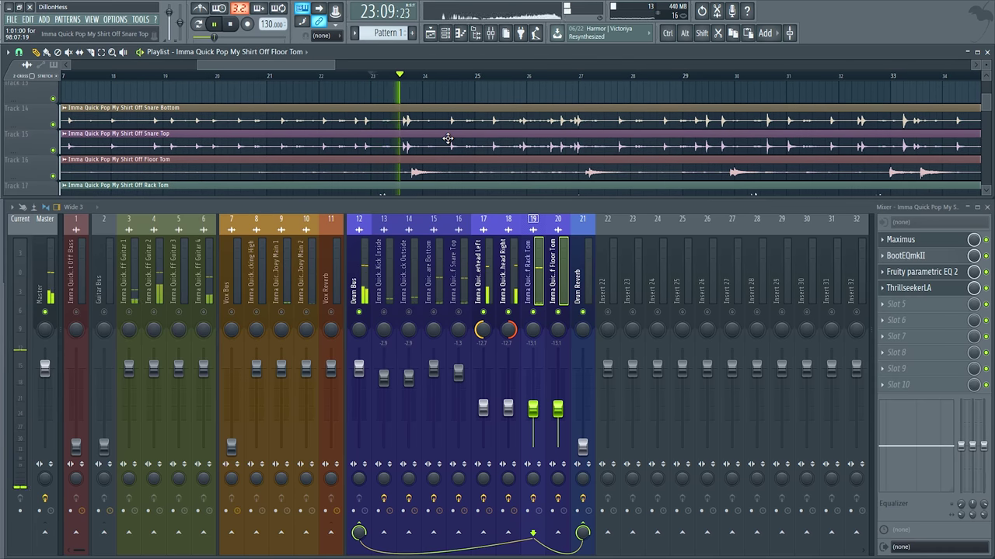
Unmute the kick and snare channels and lower both tom faders to -15.6 dB during playback
key("space")
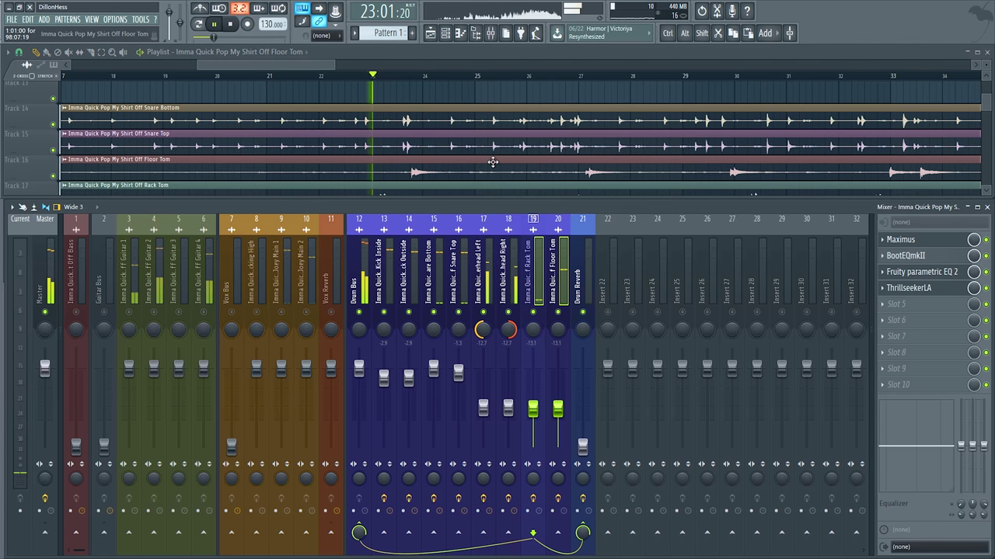
scroll(536, 155, "down", 4)
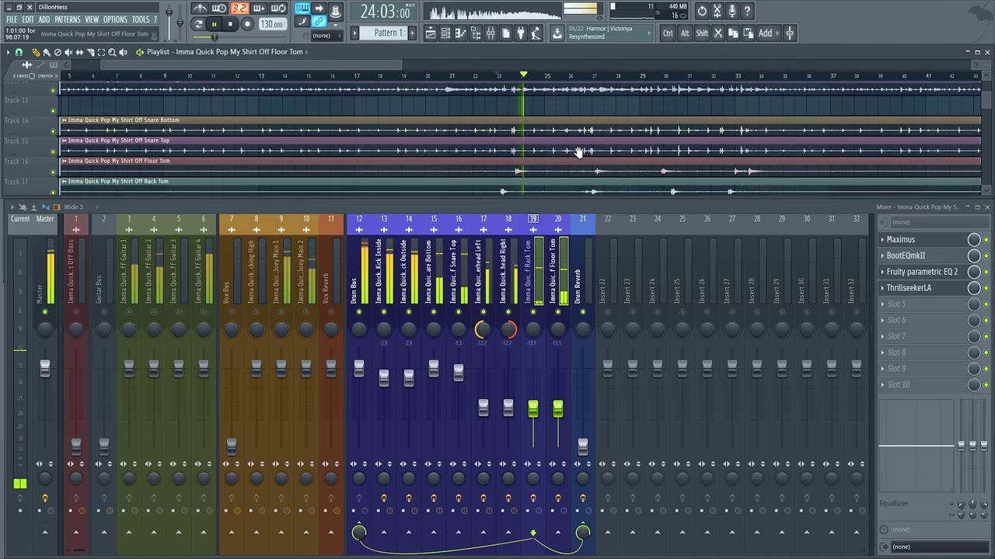
left_click_drag(576, 146, 572, 124)
left_click(567, 292)
left_click(541, 288, "ctrl+shift")
left_click_drag(533, 409, 533, 415)
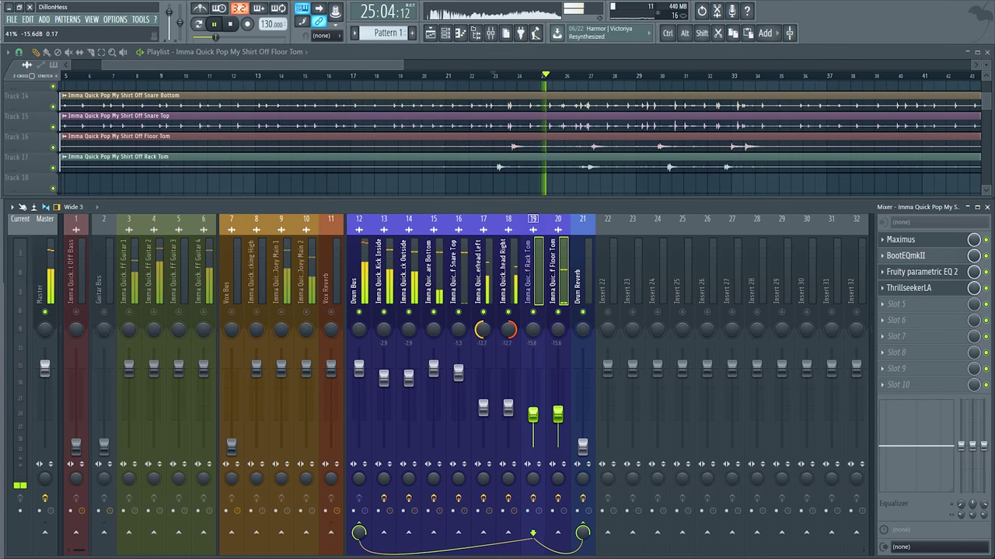
Raise the Rack Tom and Floor Tom faders together to -12.6 dB while the full drum kit plays
scroll(526, 174, "down", 3)
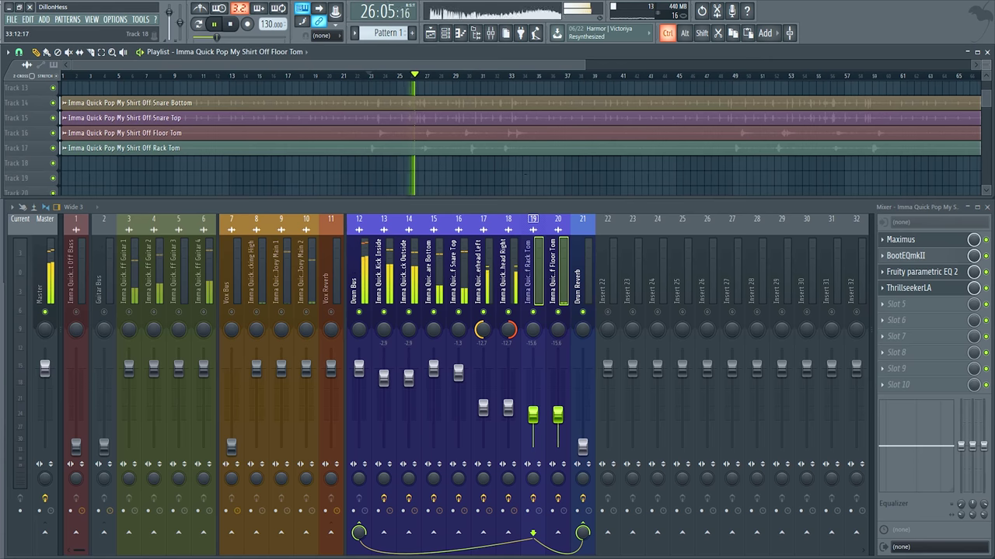
scroll(526, 174, "up", 2)
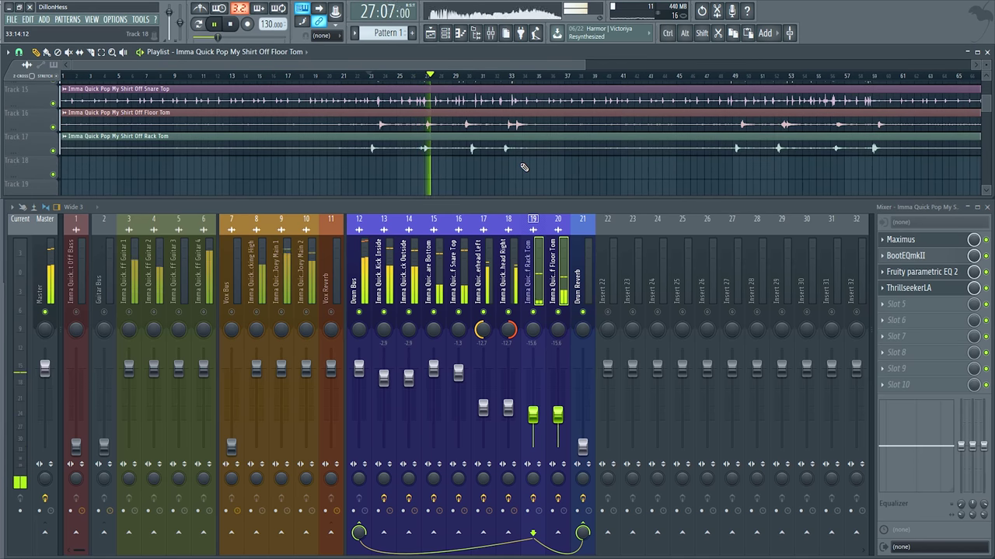
left_click_drag(534, 417, 537, 409)
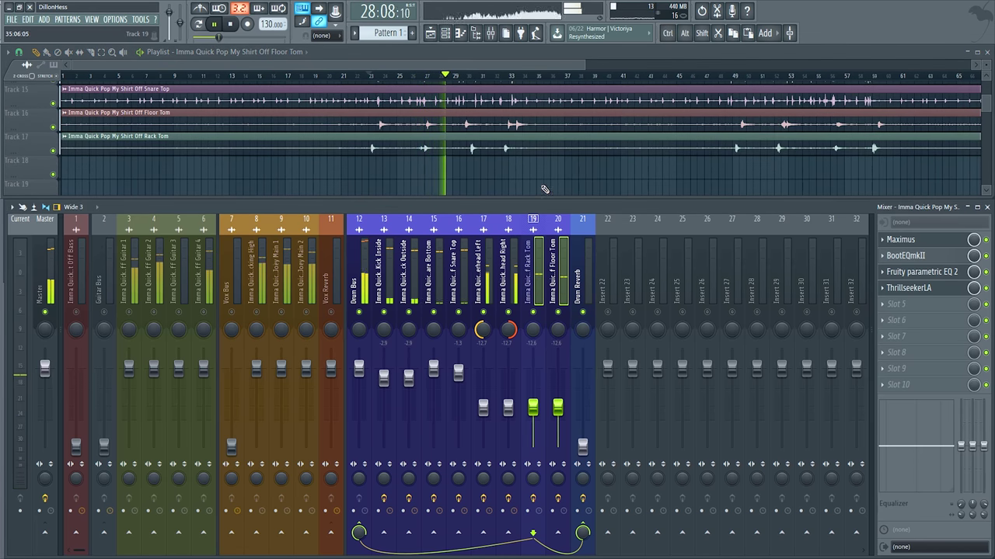
scroll(551, 189, "up", 1)
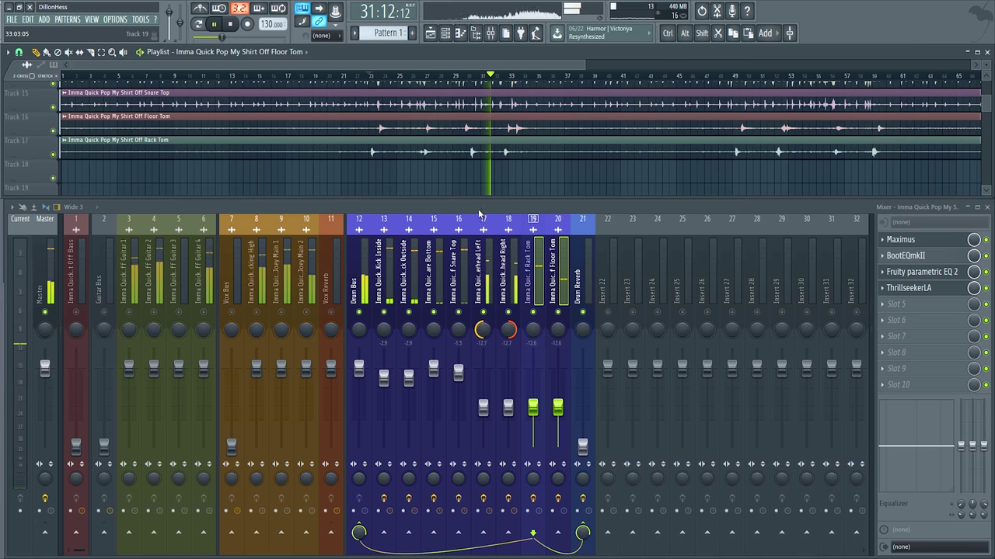
Load Fruity Limiter in slot 10 of the Drum Bus and adjust its gain during playback
left_click(361, 284)
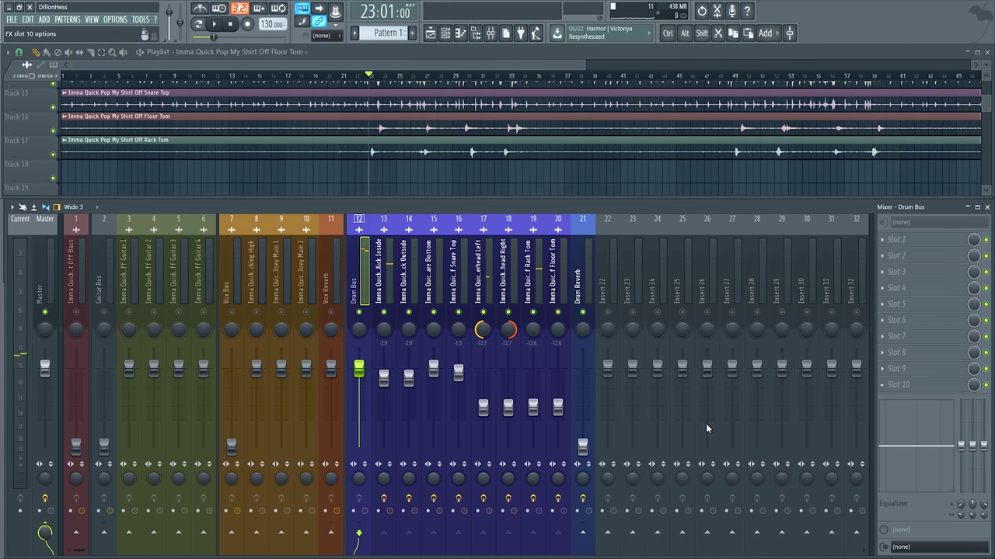
key("space")
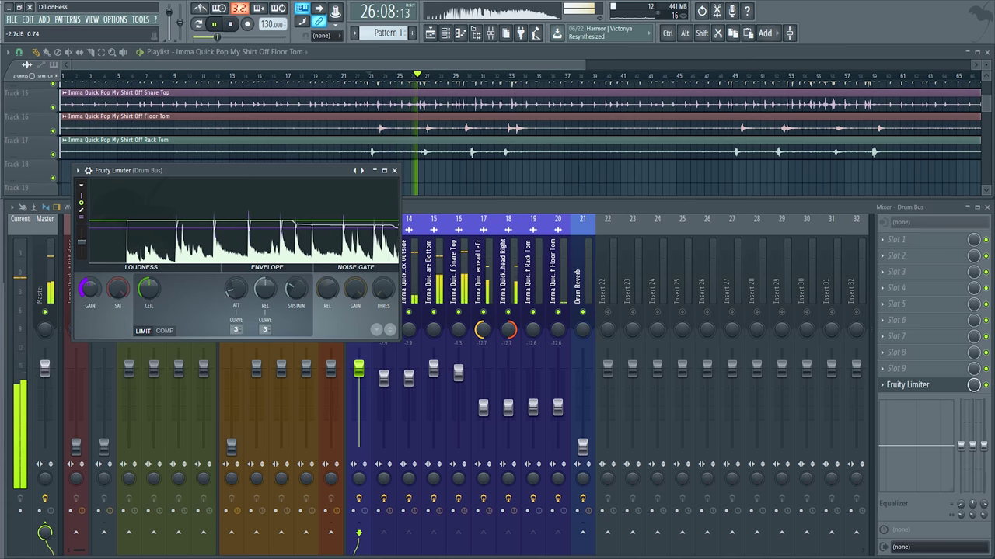
left_click(392, 171)
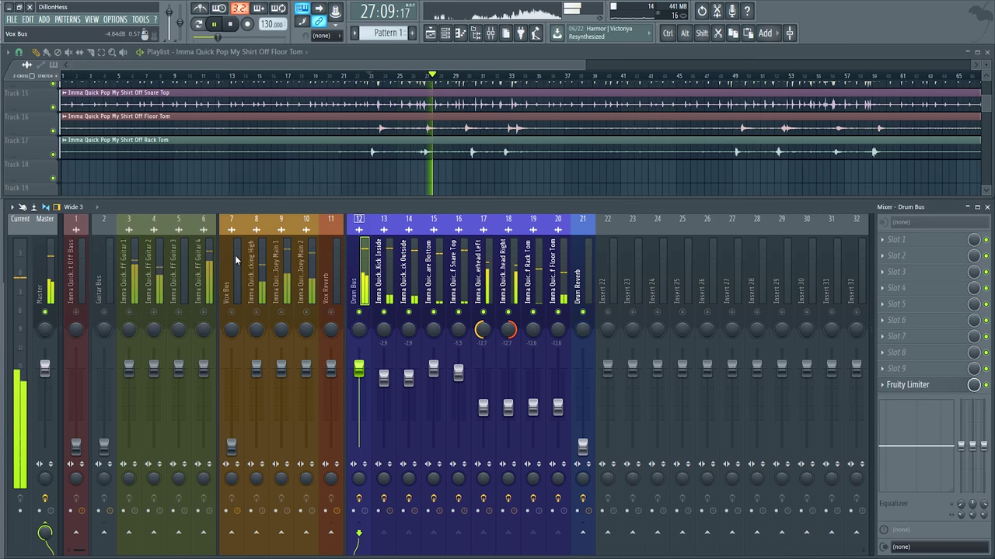
Stop playback and check how the snare, kick, floor tom and overhead channels are routed to the Drum Reverb
key("space")
scroll(449, 171, "up", 5)
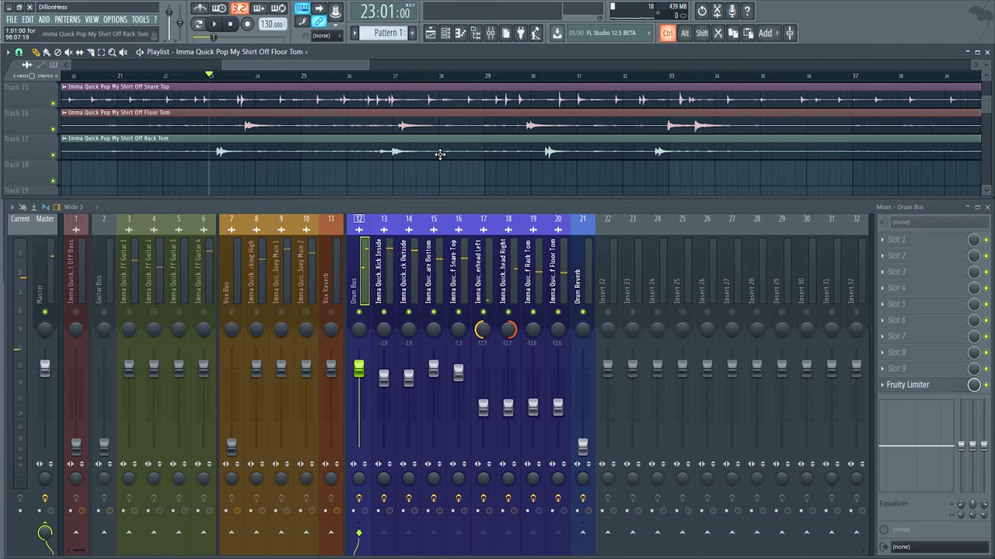
left_click(433, 289)
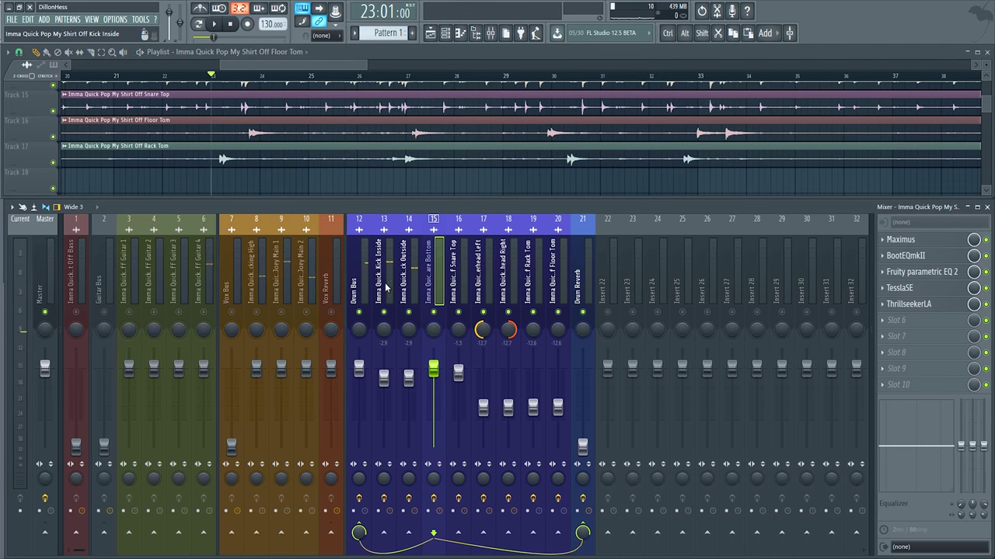
left_click(384, 288)
left_click(558, 295)
left_click(483, 293)
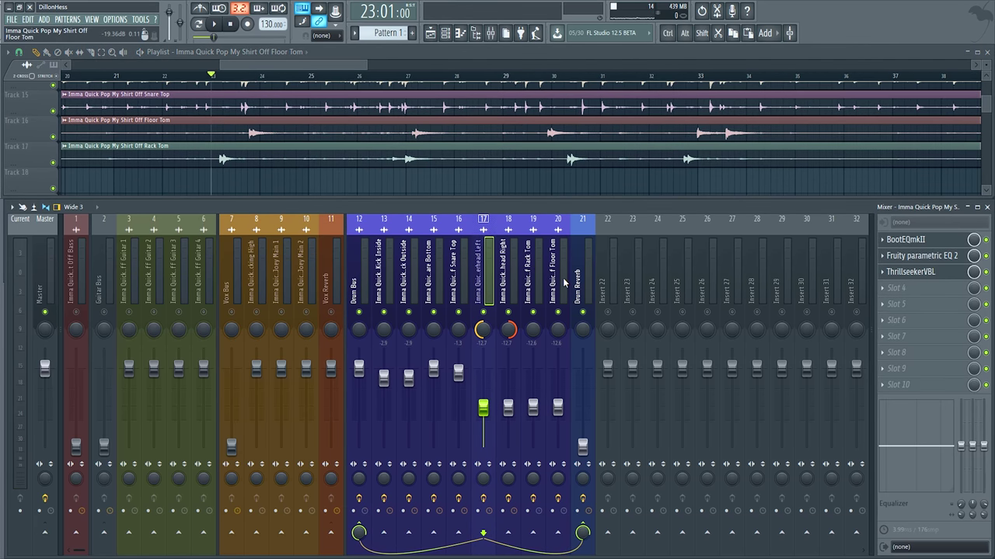
Raise the Drum Reverb fader to -17.8 dB during playback and open its epicVerb plugin
left_click(581, 282)
key("space")
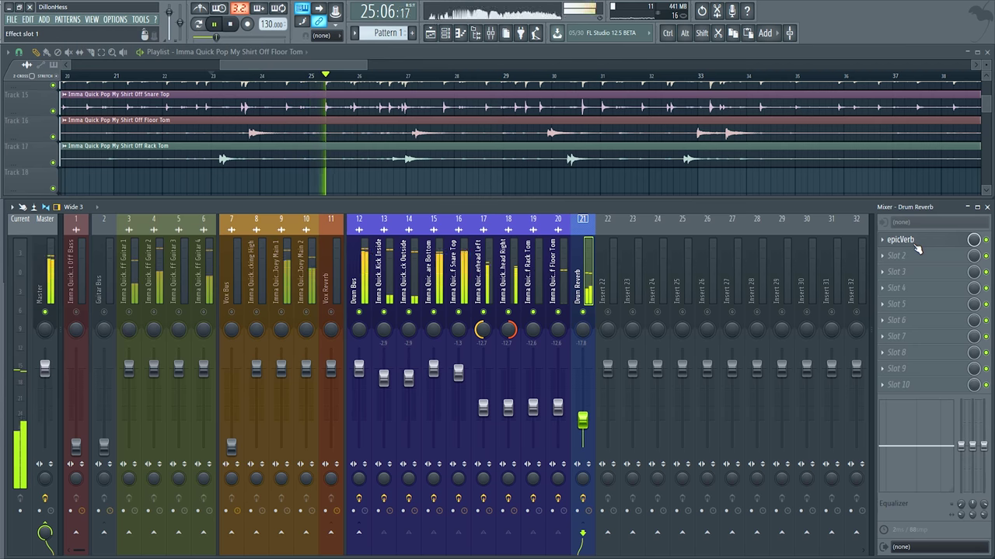
left_click(913, 241)
key("space")
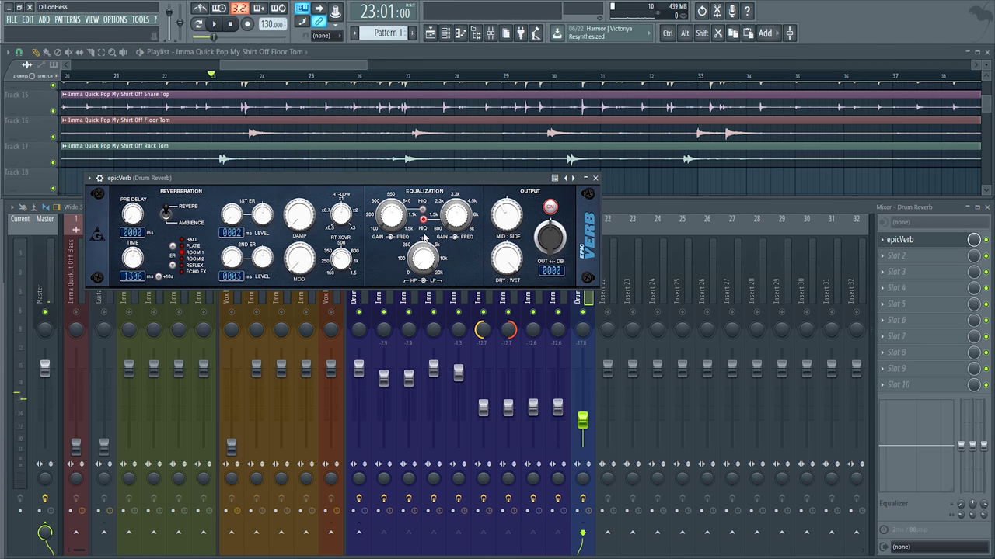
Load Fruity Parametric EQ 2 in slot 2 of the Drum Reverb and shape it with a low cut, a midrange dip and a high boost
left_click(583, 488)
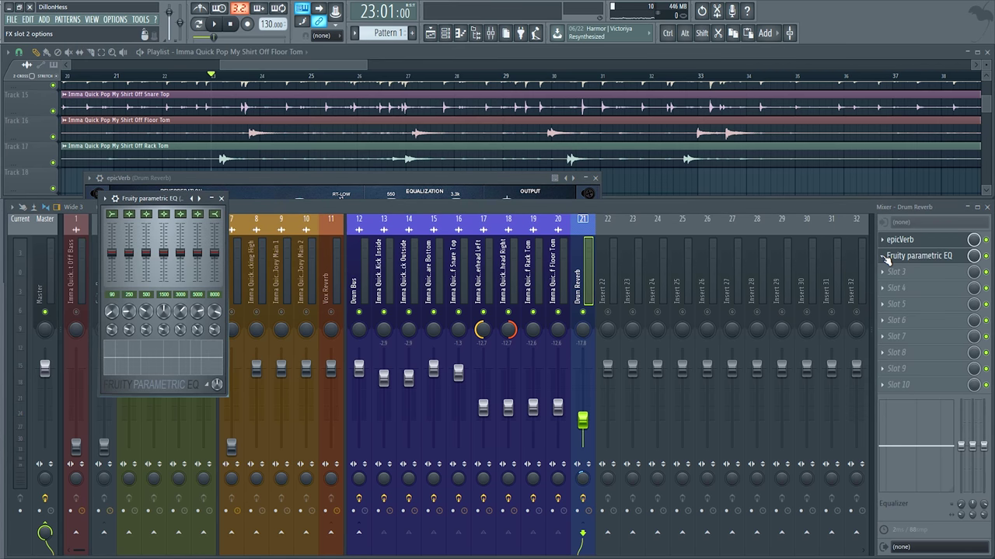
left_click(886, 257)
key("space")
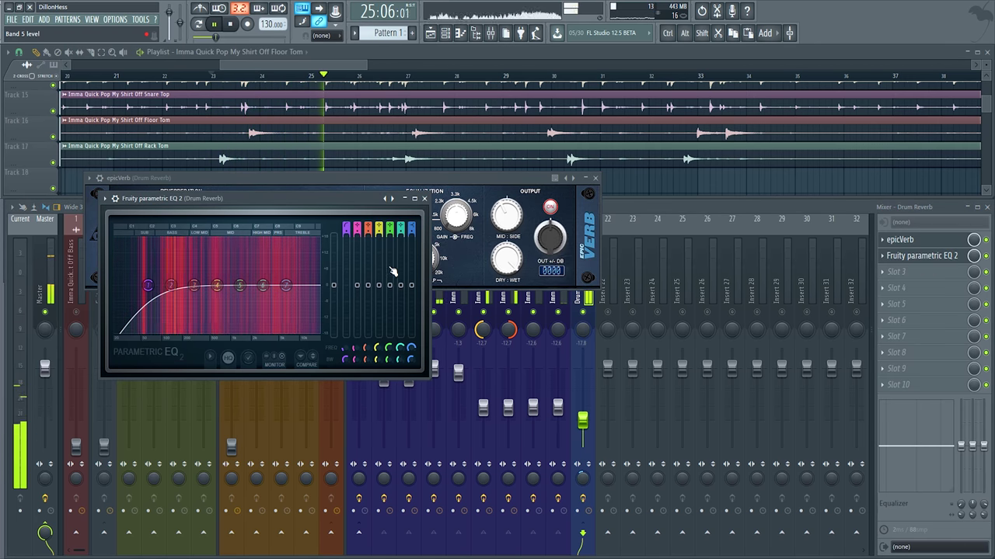
left_click_drag(171, 285, 183, 291)
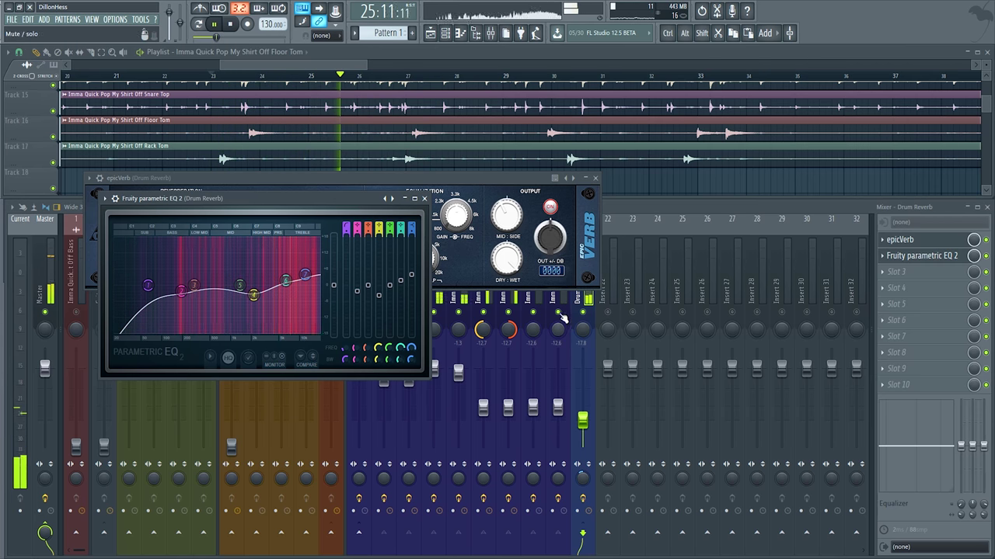
Lower the Kick Outside send to the Drum Reverb to 64% and reduce the Kick Inside send as well
left_click(563, 305)
left_click(438, 298)
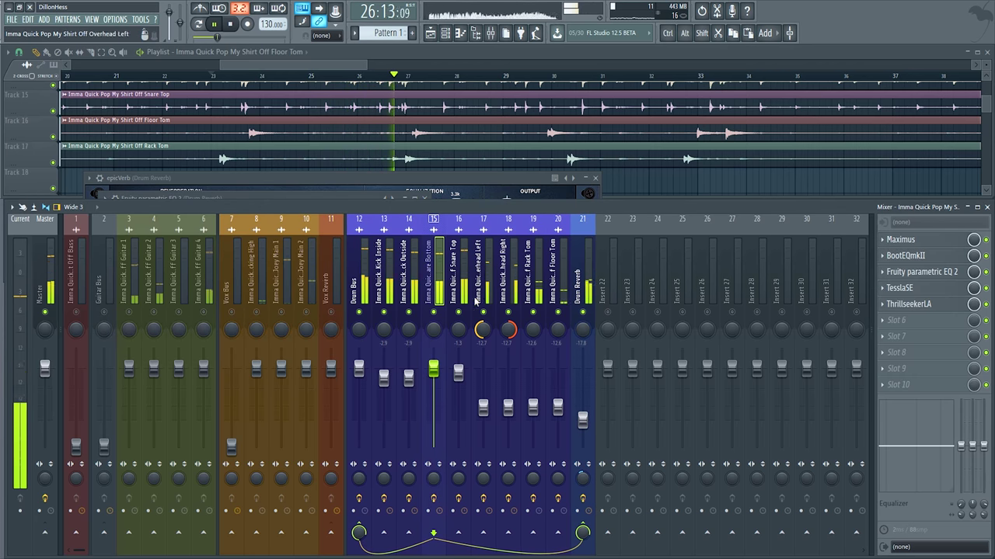
left_click(418, 295)
key("space")
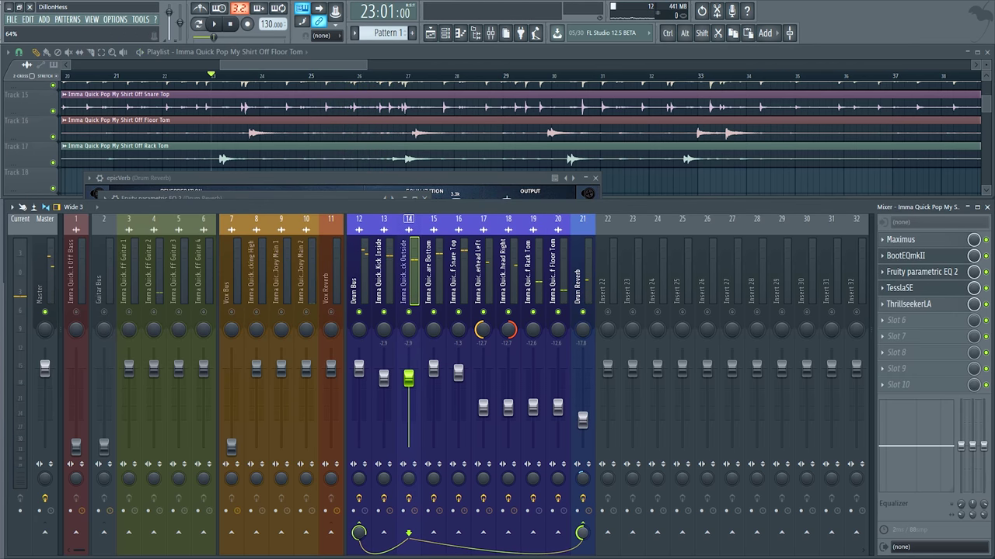
left_click(395, 289)
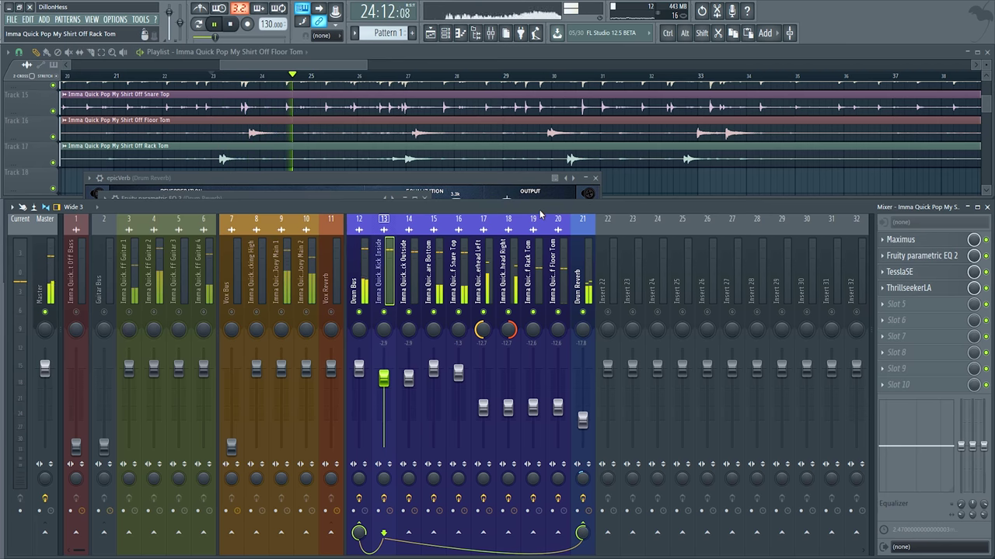
Check the snare and overhead channels' sends to the Drum Reverb while the song plays
left_click(433, 291)
left_click(460, 297)
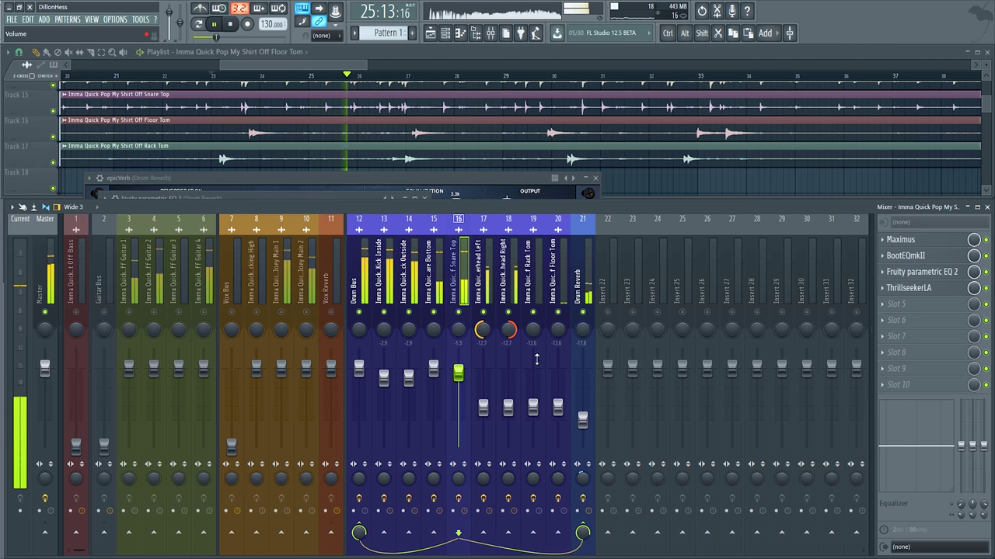
left_click(588, 274)
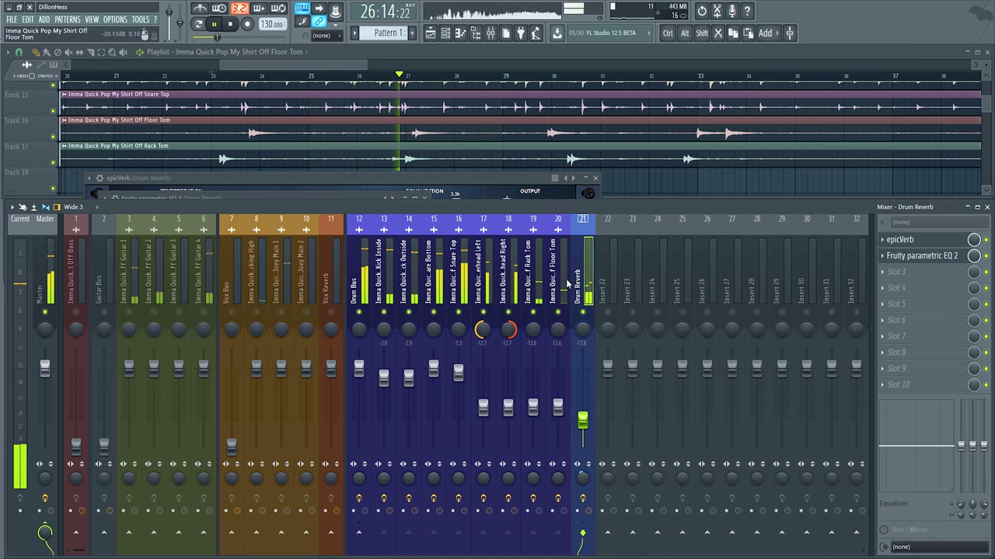
left_click(509, 292)
key("ctrl+a")
left_click(574, 296)
left_click(510, 293)
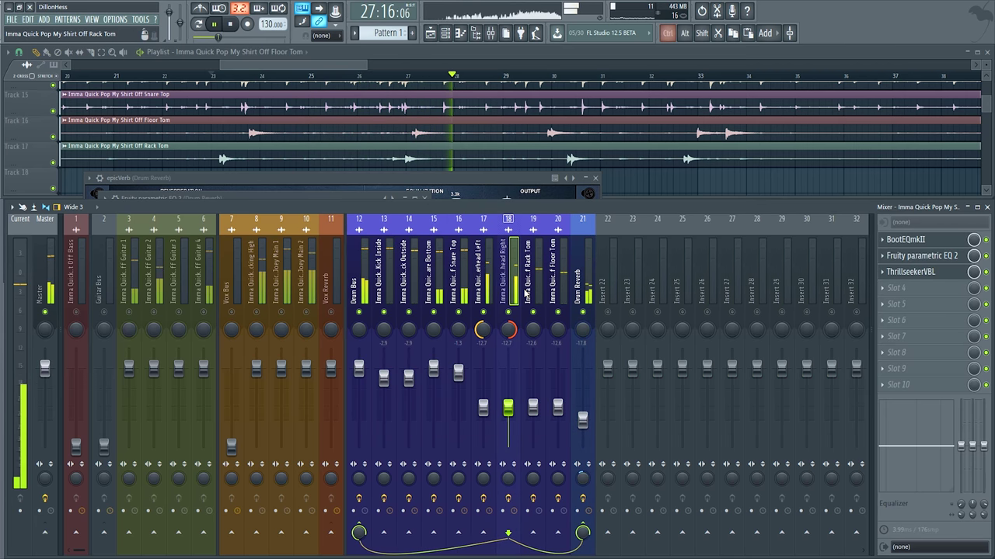
left_click(484, 275, "ctrl")
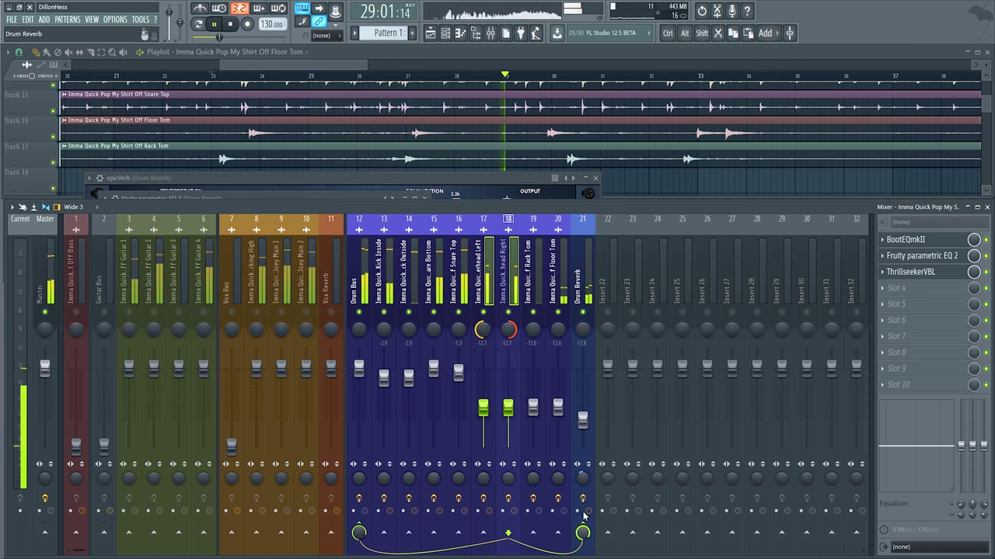
Try the Drum Reverb fader at -16.8 dB and bring it back to -17.8 dB during playback
left_click(579, 281)
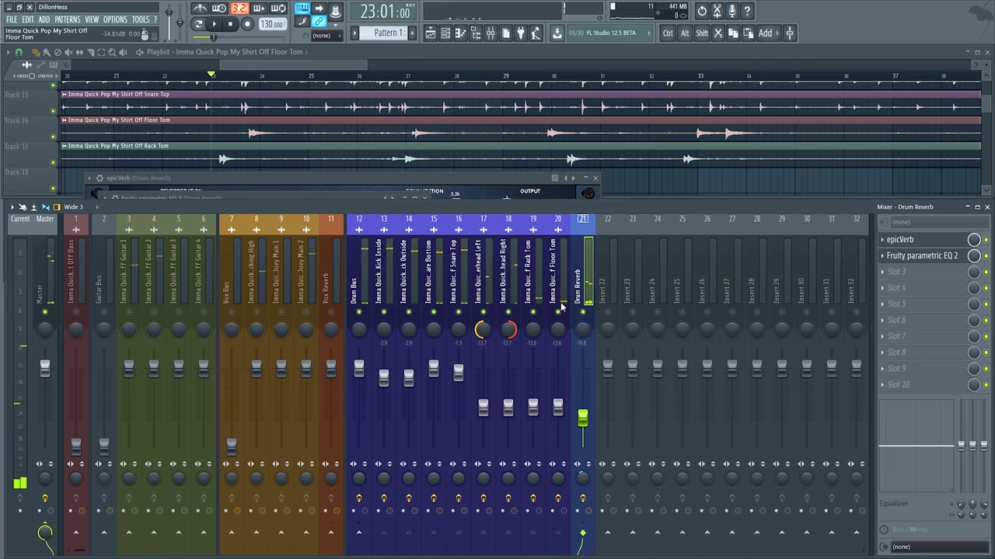
left_click(560, 299)
left_click(580, 299)
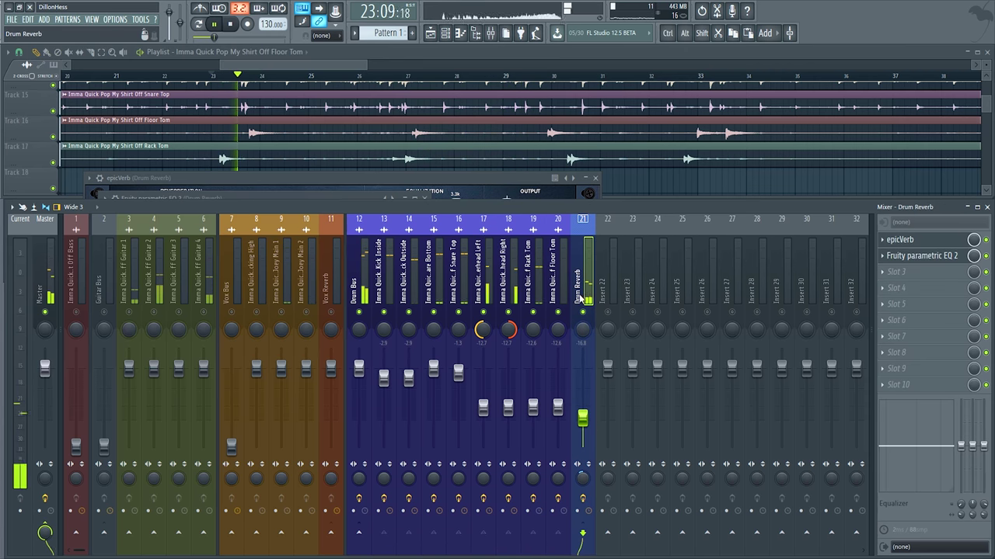
left_click_drag(585, 433, 584, 437)
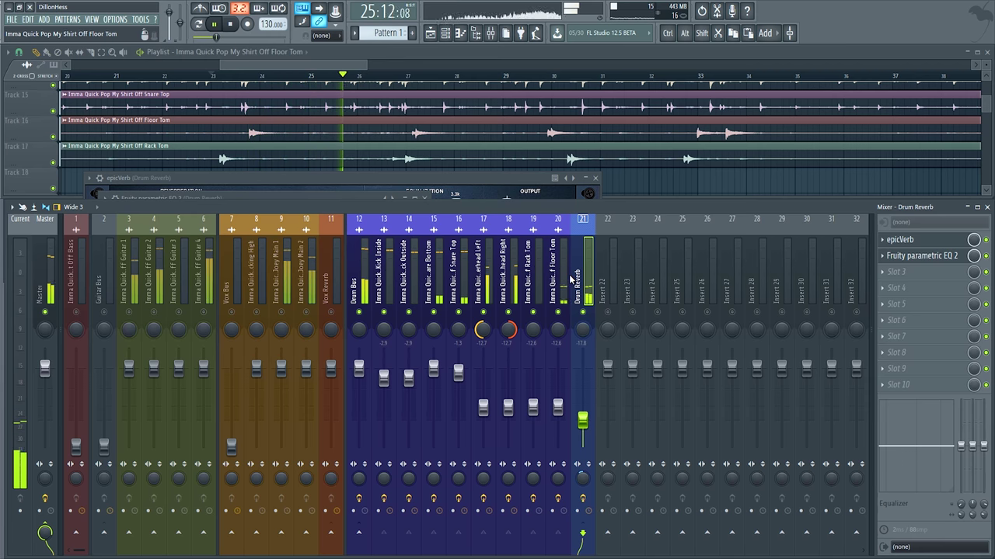
Lower the Overhead Left and Overhead Right faders together to -13.9 dB during playback
left_click(507, 284)
left_click(485, 283, "ctrl+shift")
left_click_drag(484, 408, 483, 412)
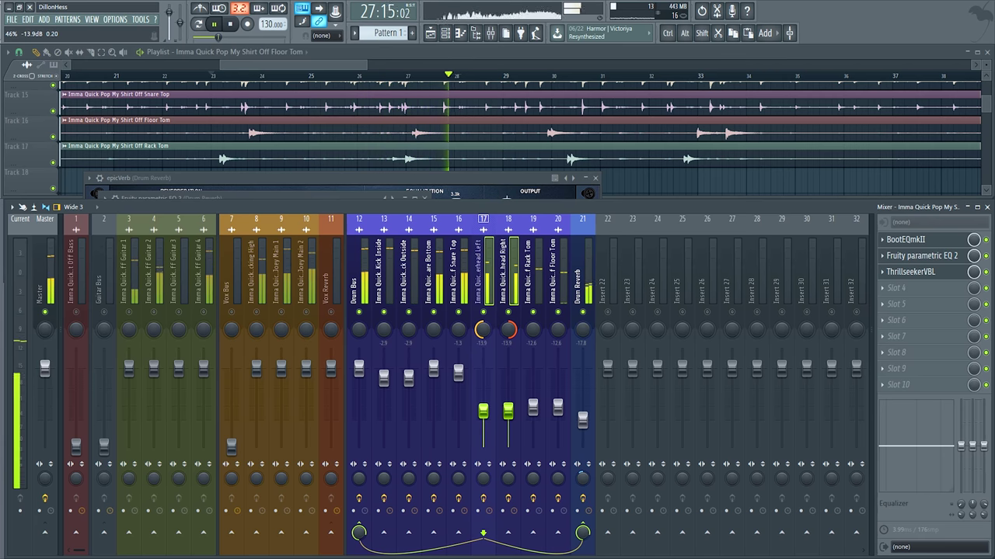
left_click(530, 281)
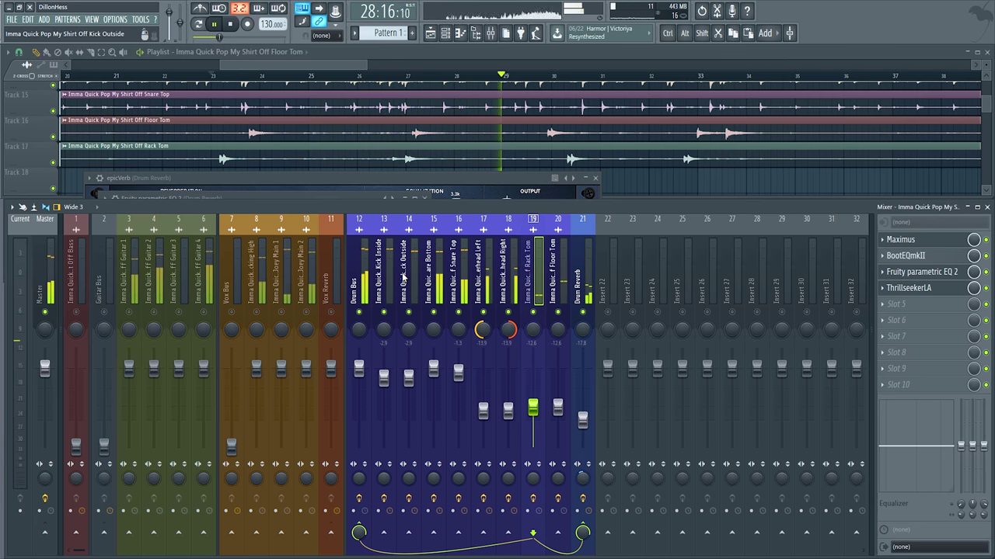
key("space")
Load BaxterEQ in slot 1 of the Drum Bus, boost its LF gain about 3 dB and set the low shelf frequency during playback
left_click(363, 266)
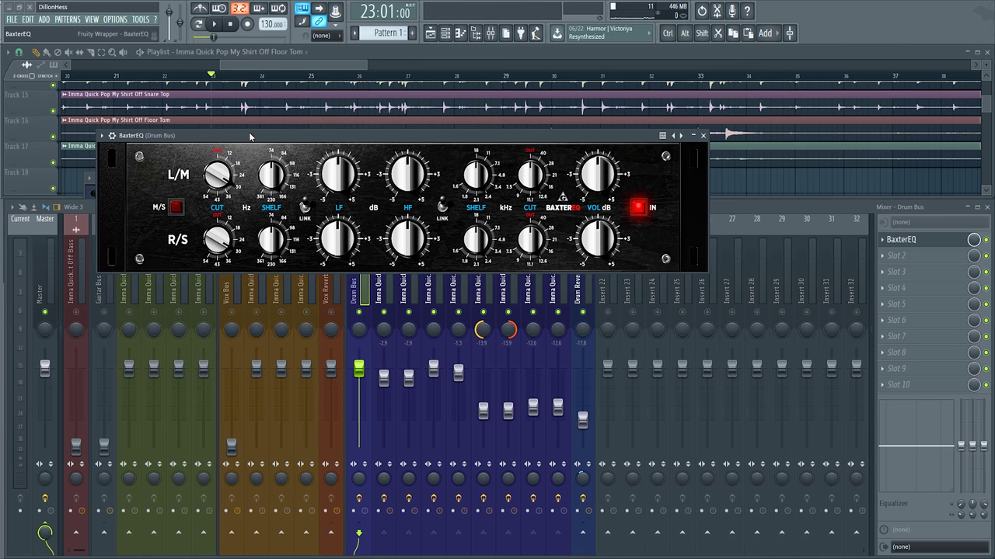
left_click_drag(249, 137, 251, 165)
key("space")
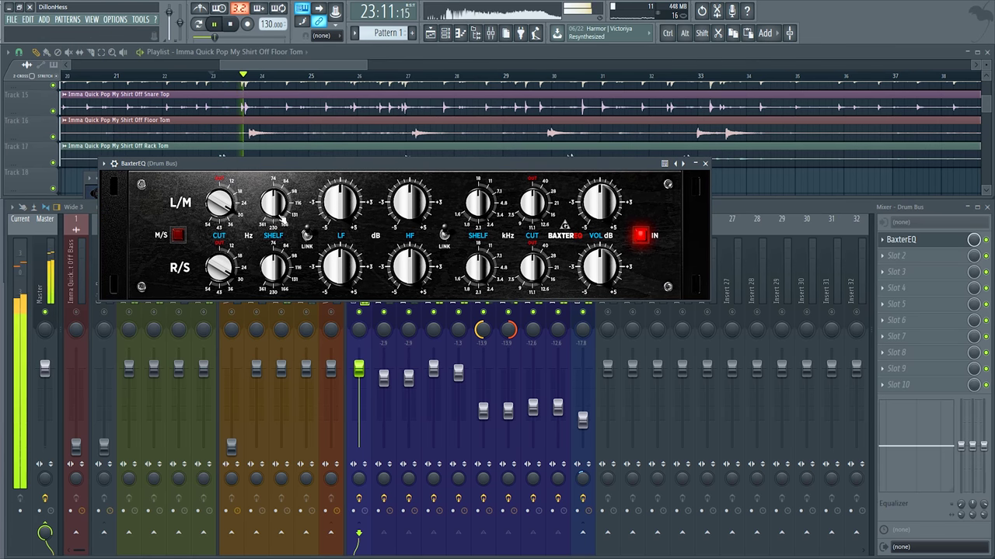
left_click(219, 209)
left_click_drag(208, 221, 209, 248)
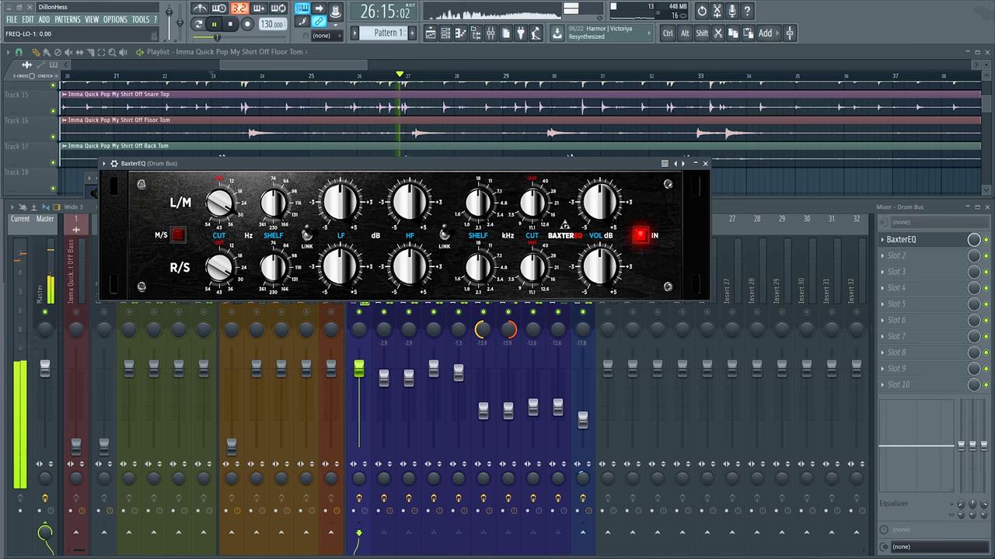
left_click_drag(339, 221, 372, 187)
left_click_drag(273, 204, 274, 186)
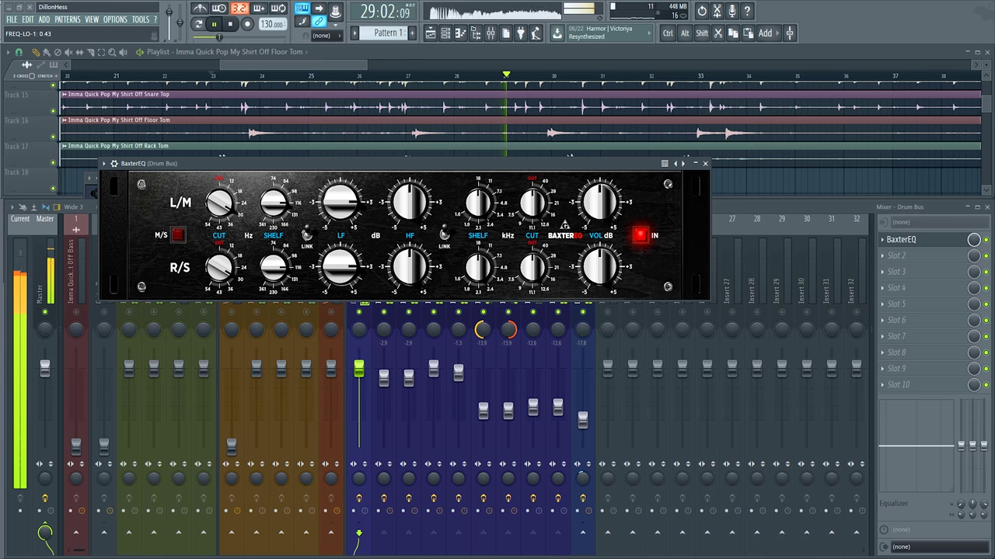
Lower BaxterEQ's HF gain, set its high shelf frequency to 0.13 and adjust the high cut to 0.38
left_click_drag(405, 212, 404, 201)
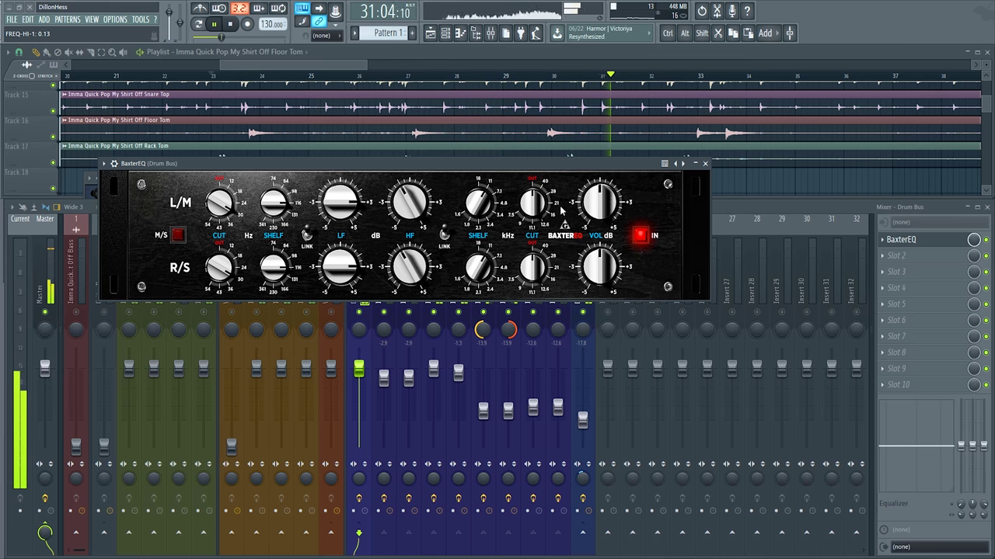
left_click_drag(534, 204, 534, 167)
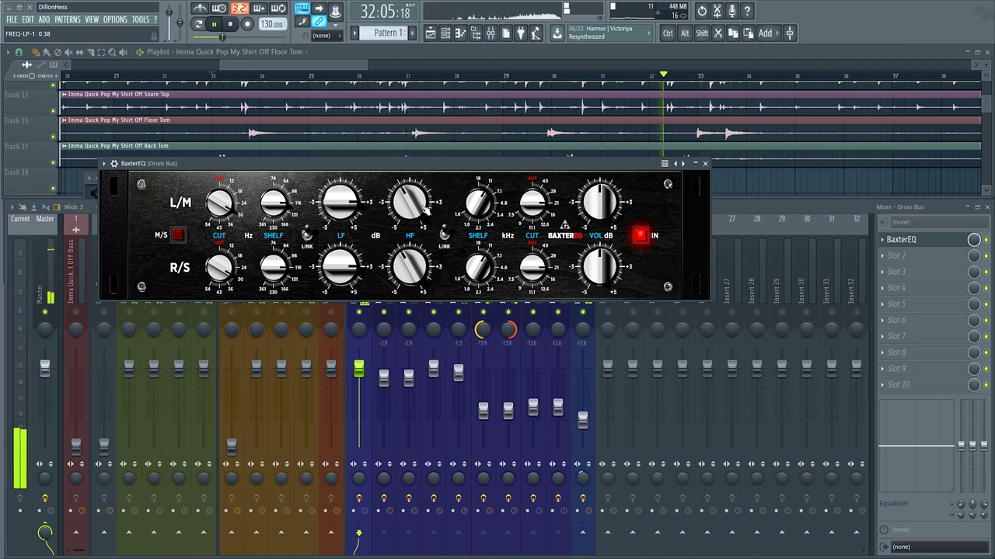
left_click_drag(426, 211, 426, 229)
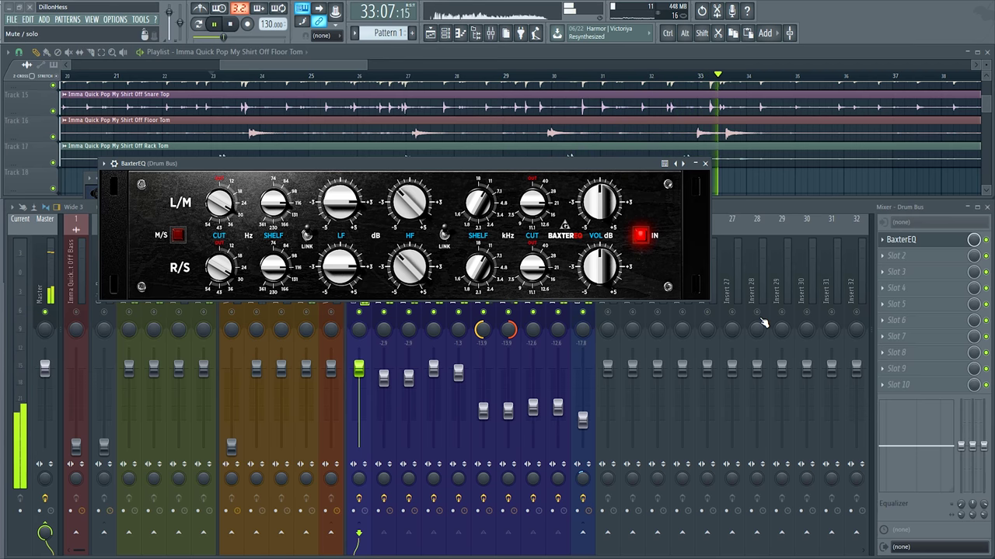
Raise BaxterEQ's HF gain on the Drum Bus to 0.70 and readjust its high shelf frequency during playback
left_click(789, 267)
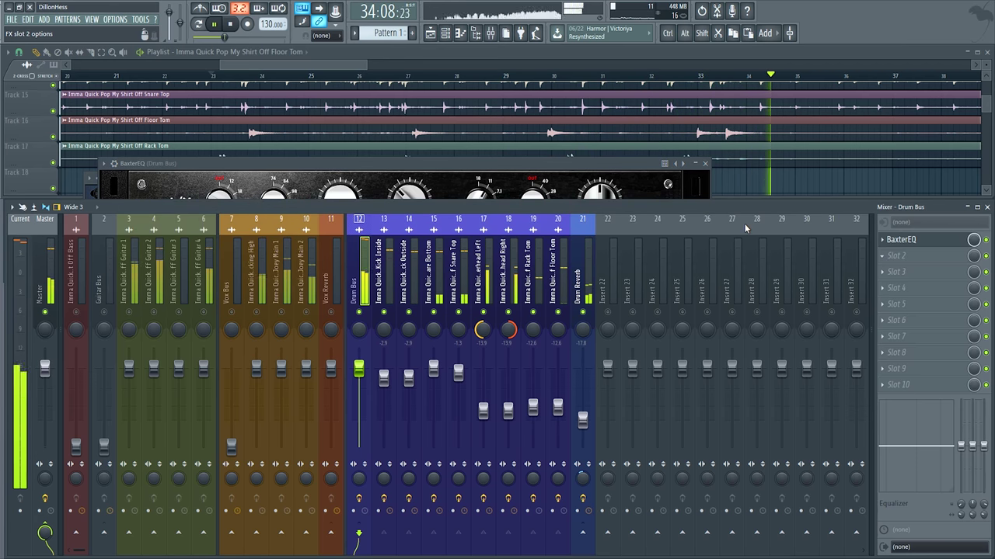
left_click(535, 166)
left_click_drag(535, 166, 538, 135)
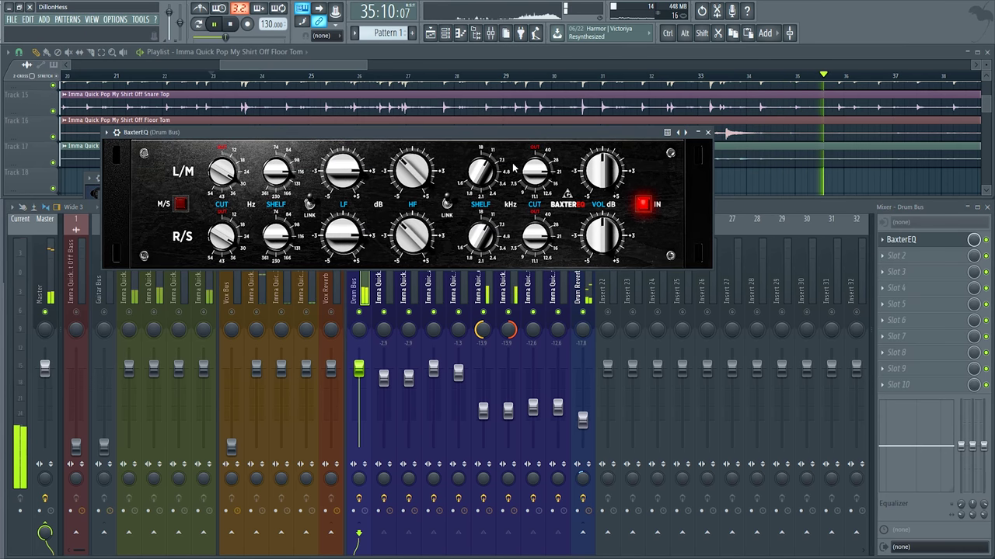
left_click_drag(411, 169, 412, 156)
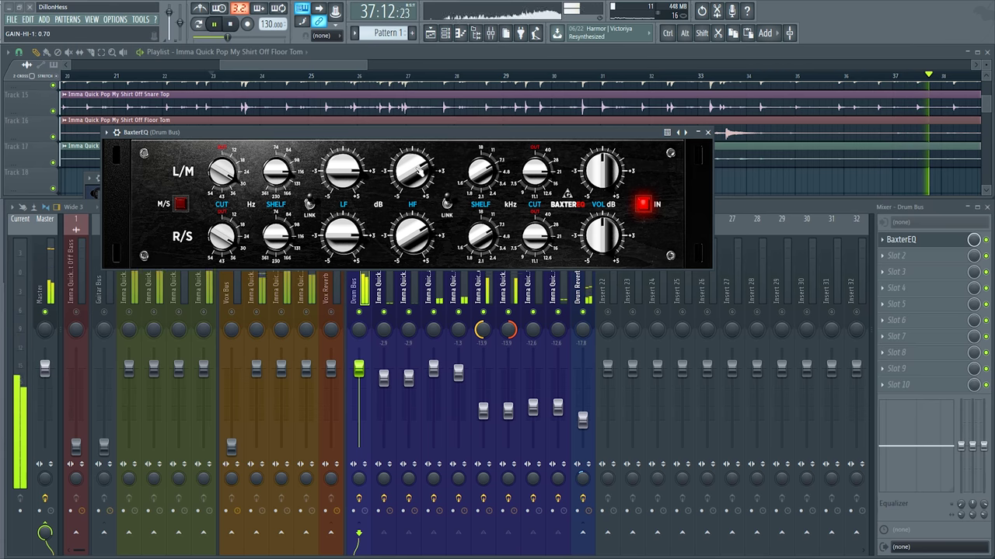
left_click_drag(438, 145, 442, 148)
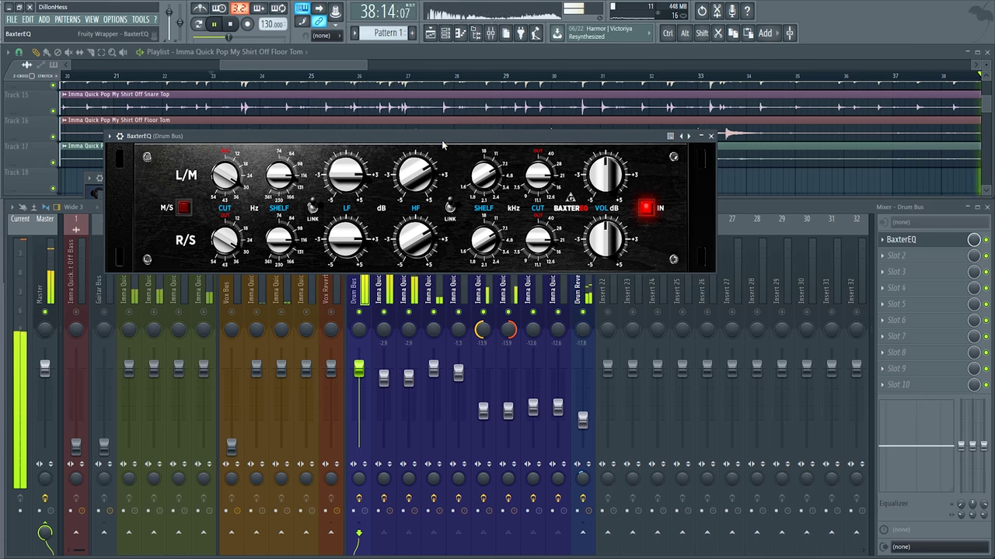
key("space")
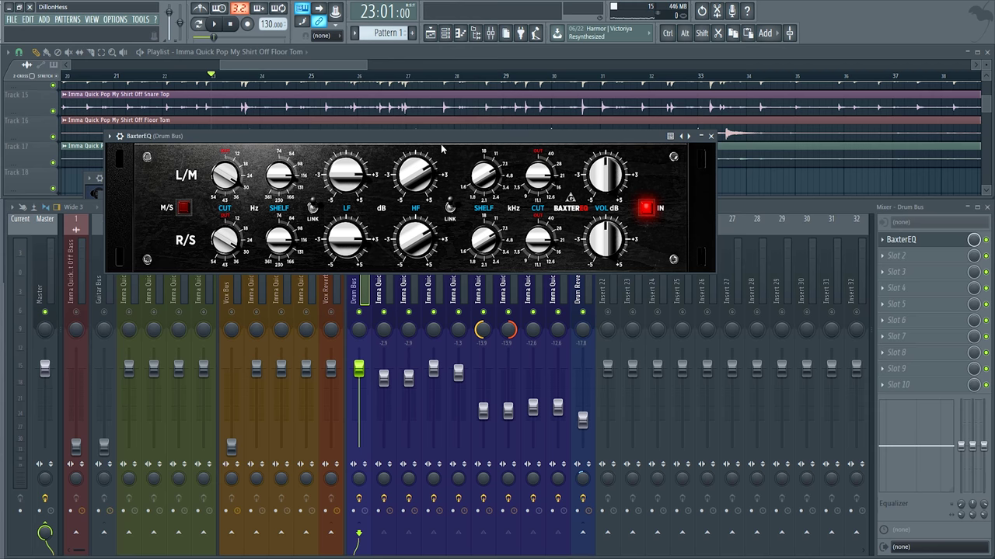
Load DensitymkIII in slot 2 of the Drum Bus, setting its Range to 0.78 and Drive to 0.40 during playback
left_click(504, 291)
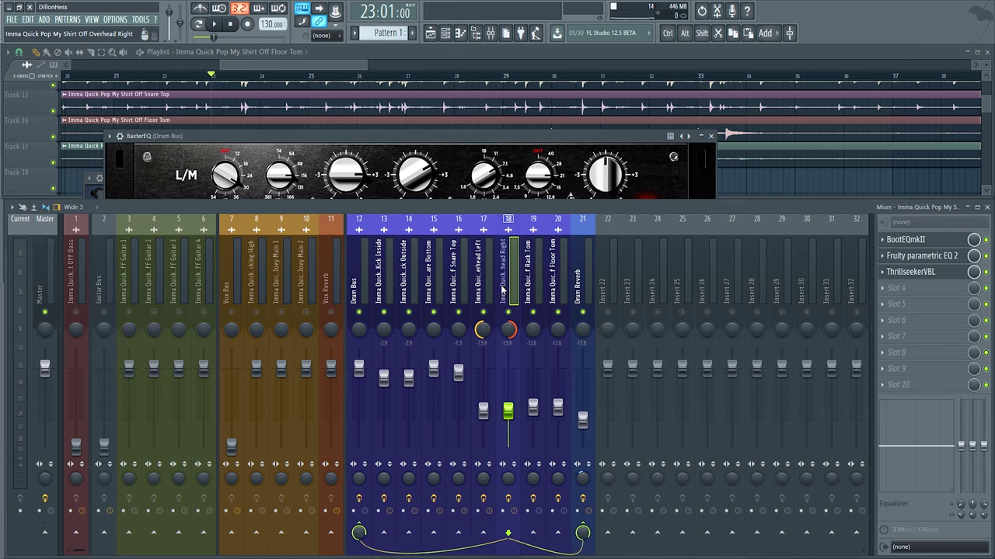
left_click(367, 293)
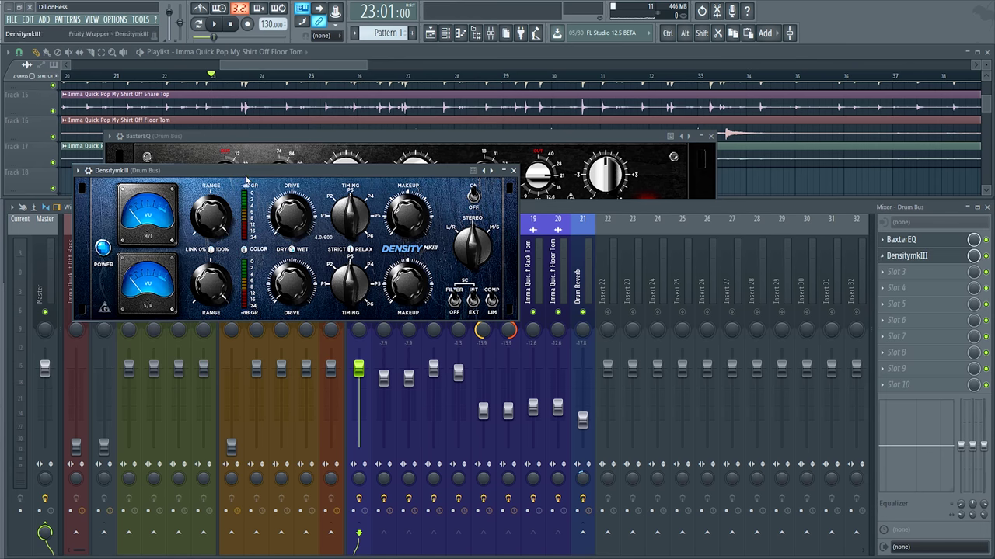
left_click_drag(194, 168, 270, 168)
key("space")
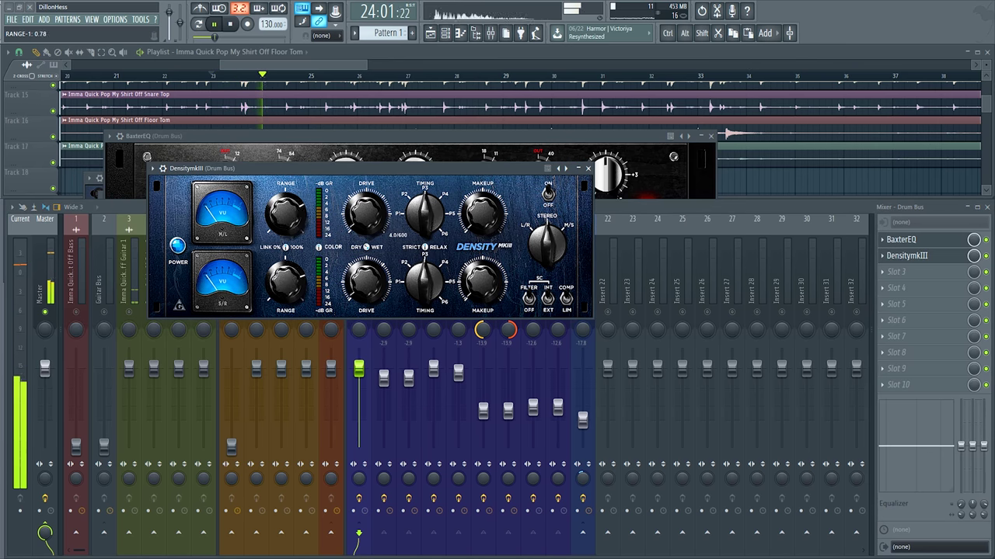
left_click_drag(366, 214, 366, 197)
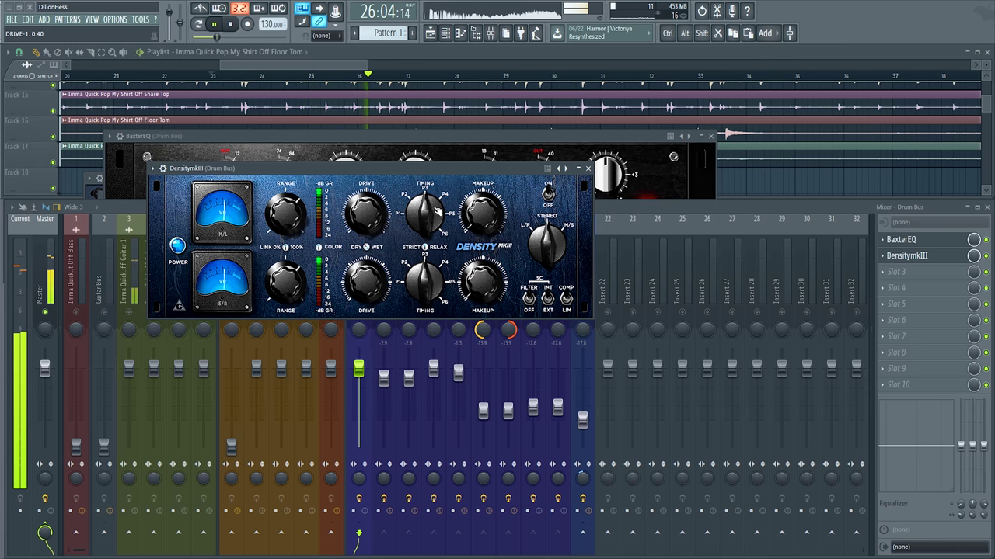
Adjust DensitymkIII's timing and makeup, set its color to 0.72, and close the DensitymkIII and BaxterEQ windows
left_click_drag(425, 214, 425, 223)
left_click_drag(482, 214, 483, 203)
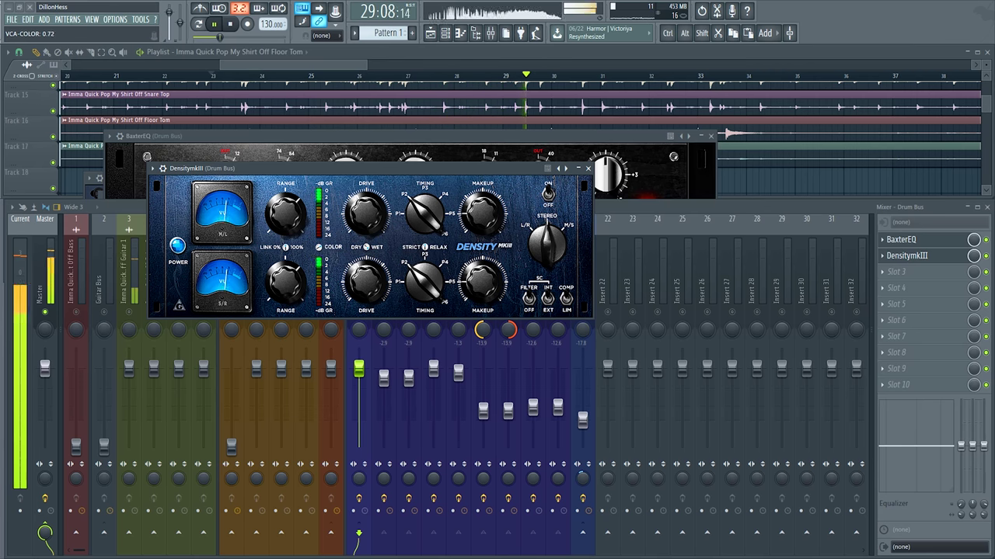
left_click_drag(320, 248, 320, 246)
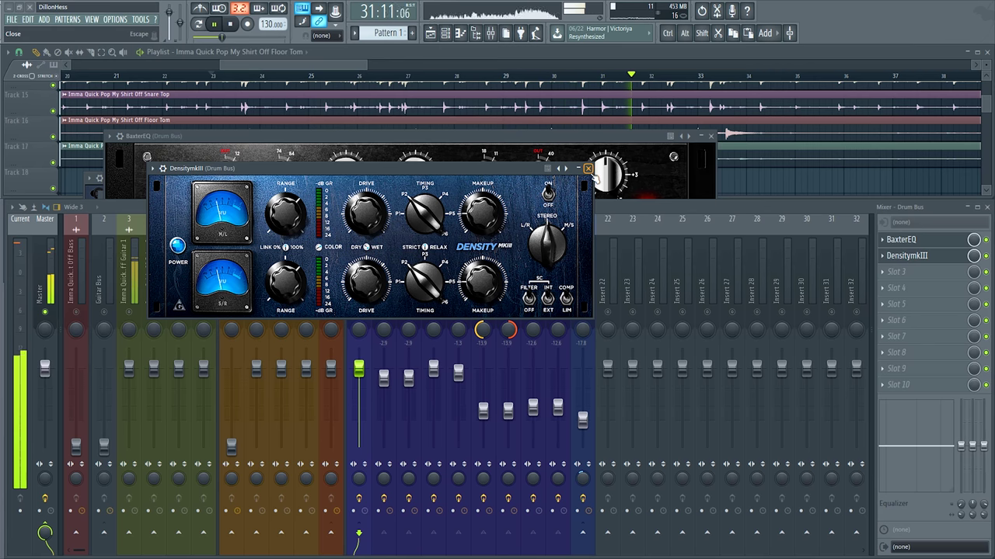
left_click(588, 167)
left_click(711, 136)
Lower the Kick Inside and Kick Outside faders together to -3.7 dB during playback
left_click(401, 283)
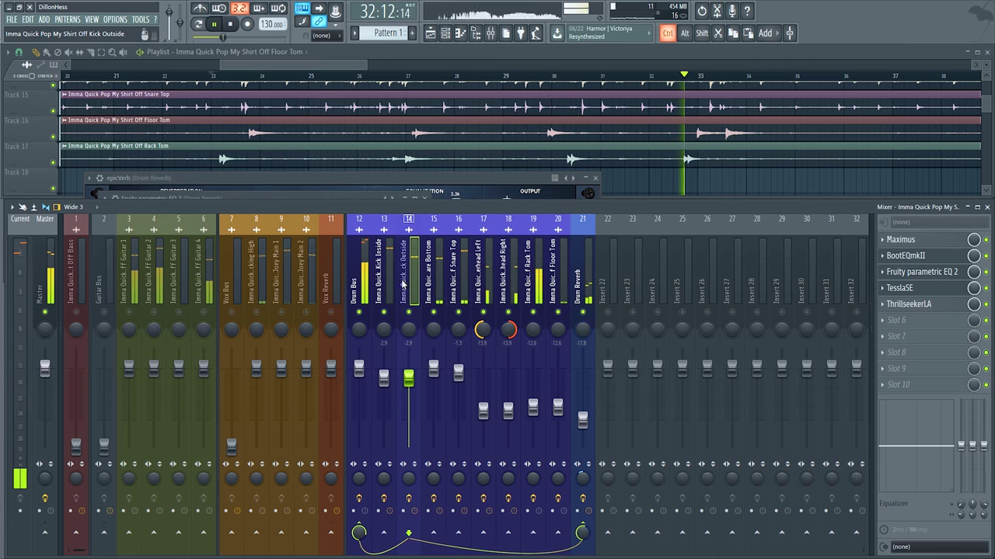
left_click_drag(399, 283, 385, 284)
left_click_drag(384, 379, 384, 381)
left_click(458, 283)
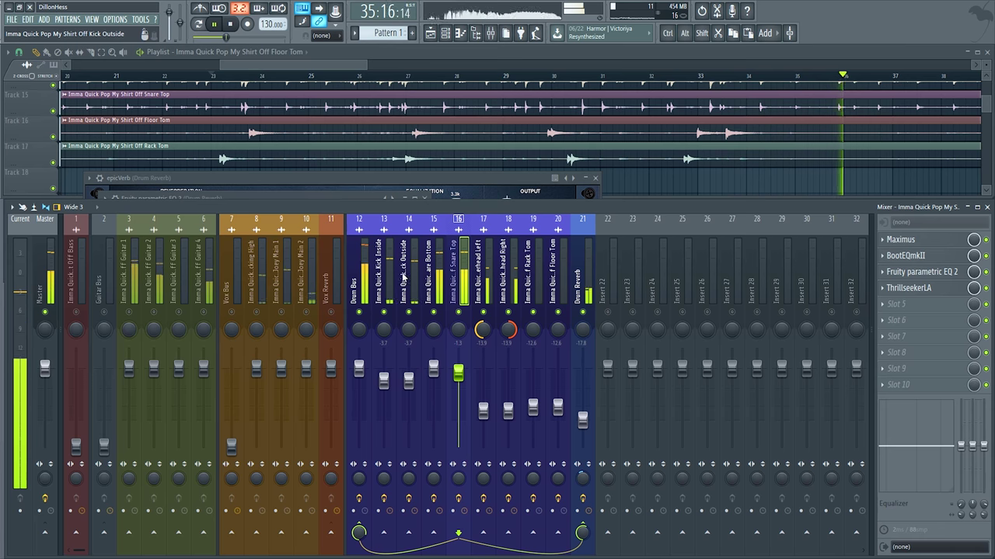
Compare the drums without processing by bypassing all drum channel effects, then re-enabling them channel by channel during playback
left_click(359, 479)
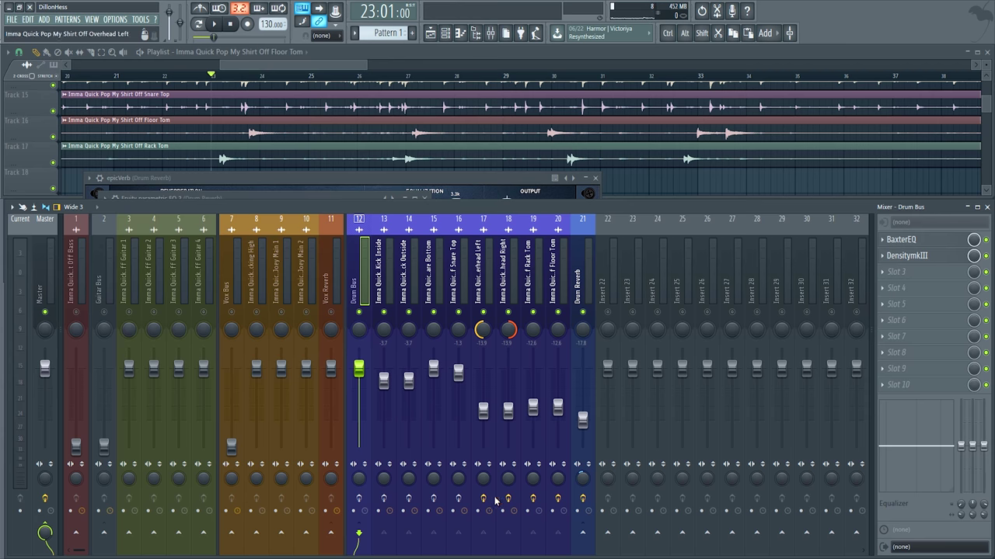
key("space")
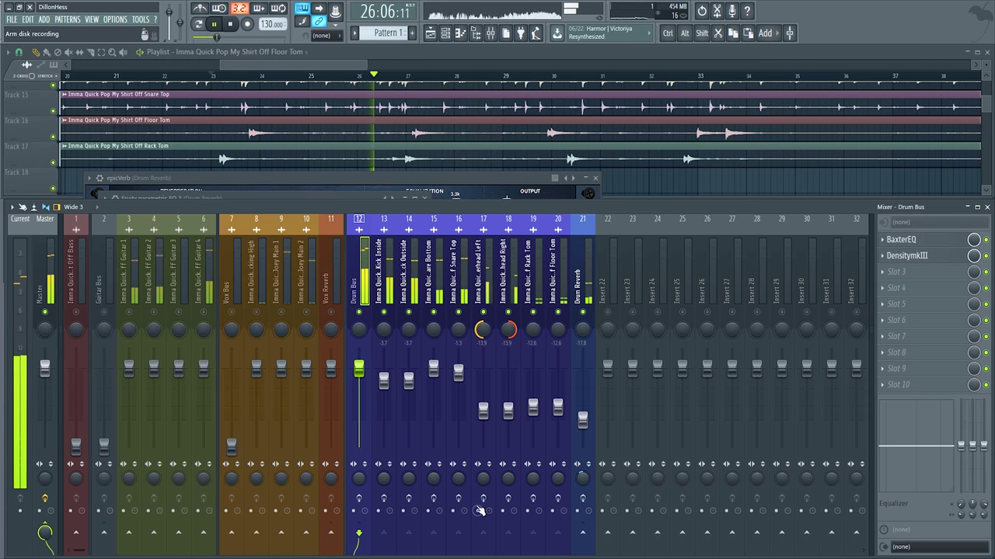
left_click(487, 503)
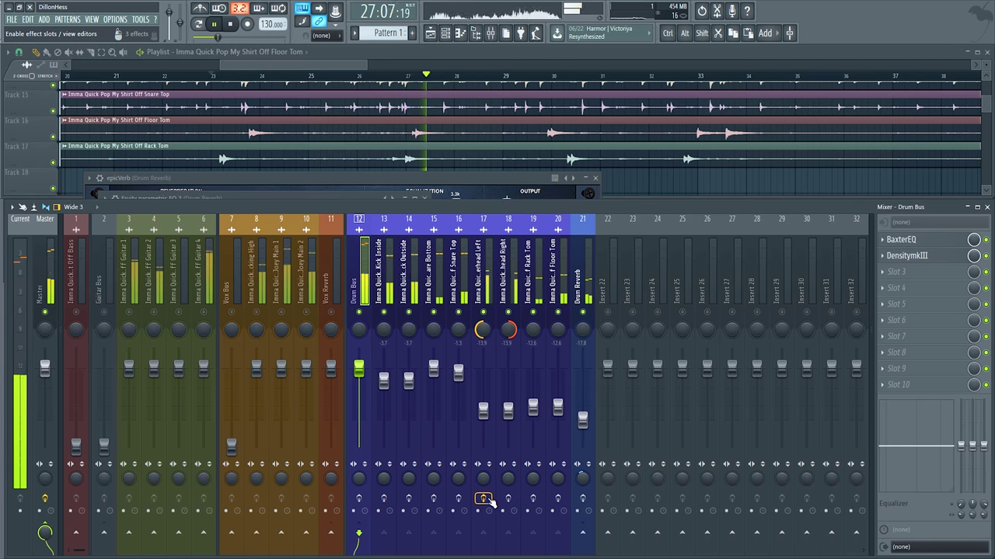
left_click(510, 502)
left_click(458, 499)
left_click(432, 499)
left_click(408, 499)
left_click(383, 499)
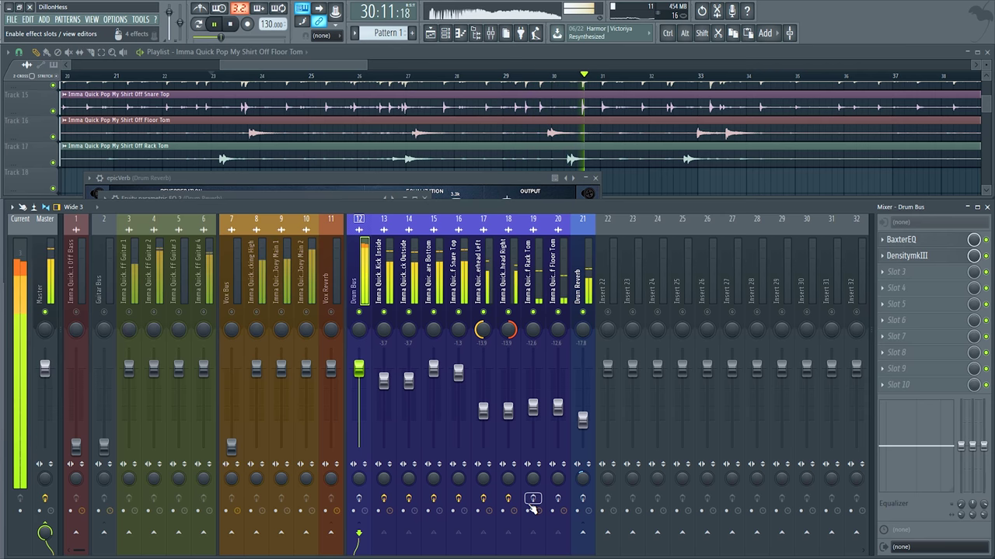
left_click(533, 499)
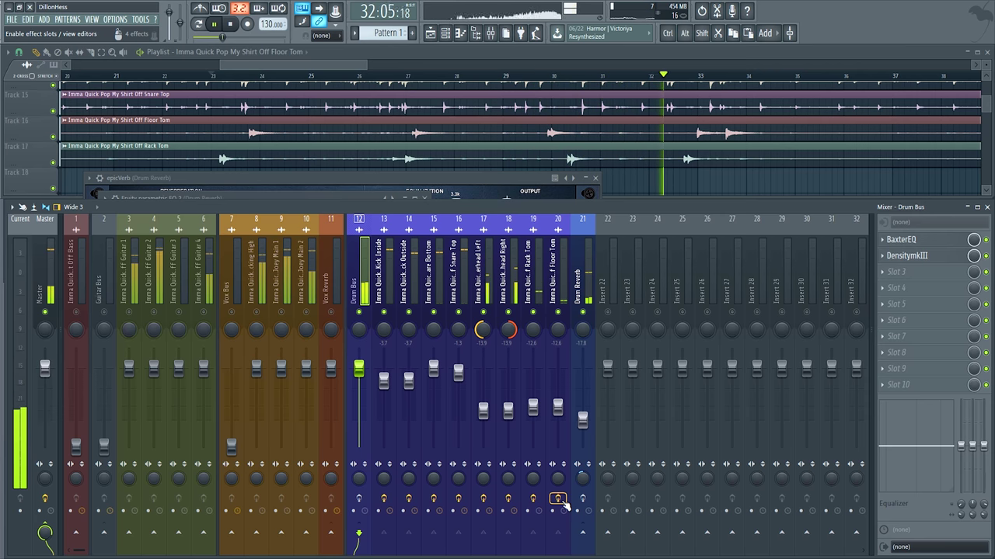
left_click(558, 499)
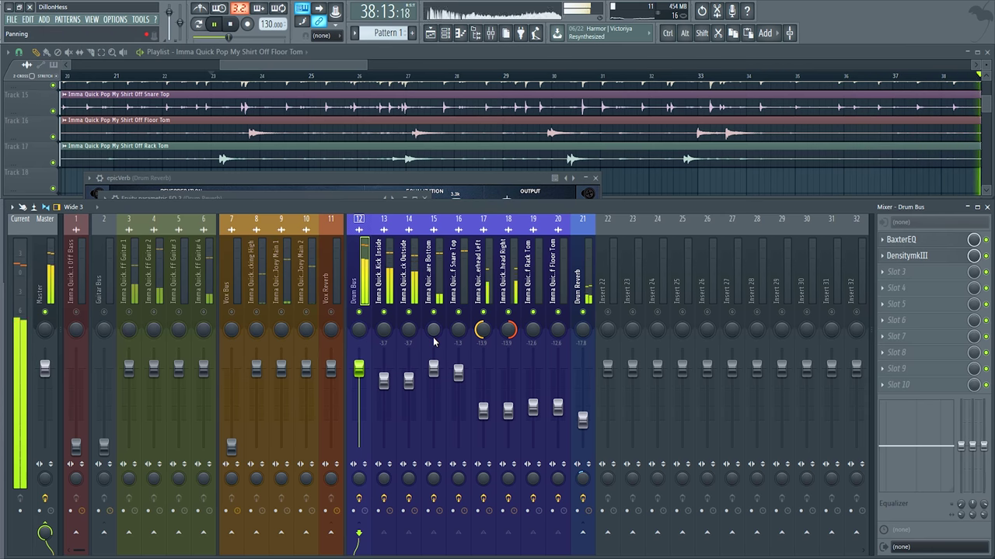
Raise the Drum Reverb fader to -16.9 dB, stop playback and close the open reverb plugin windows
left_click(582, 423)
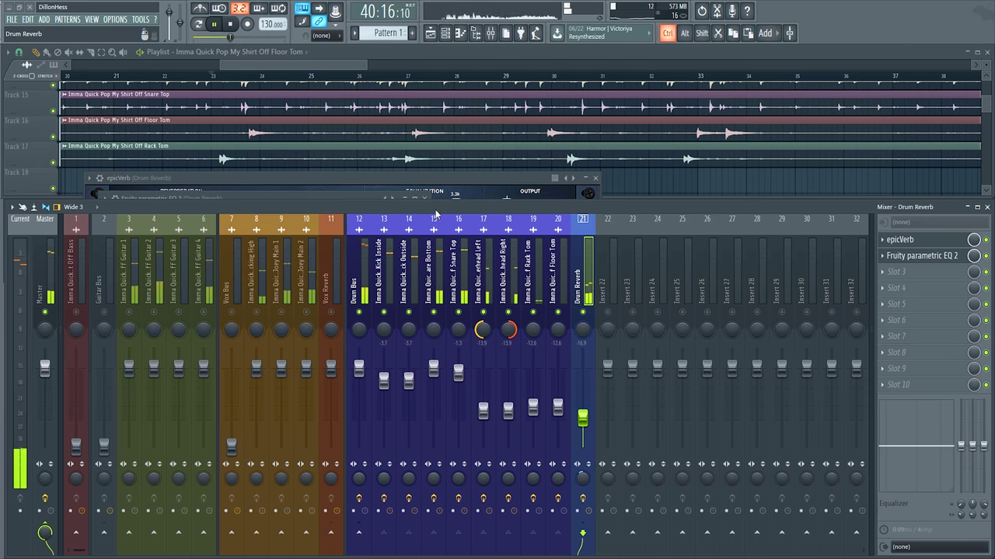
key("space")
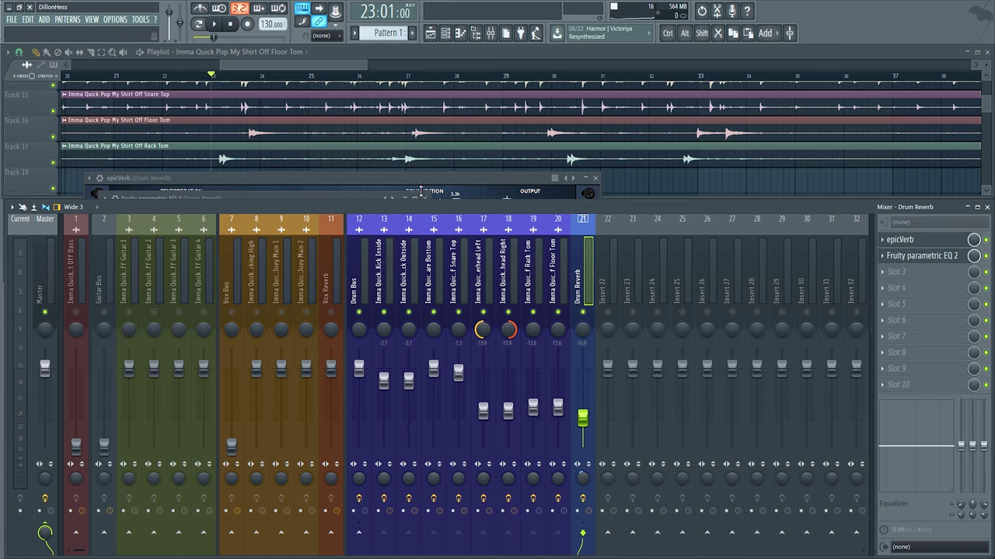
left_click(595, 179)
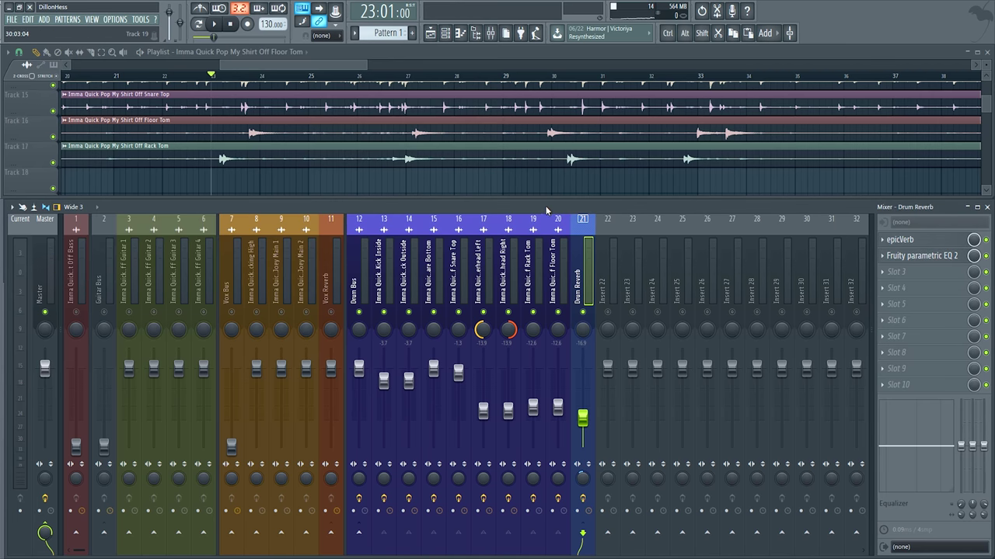
Examine the drum and vocal waveforms across the full length of the song in the playlist
scroll(394, 175, "down", 4)
scroll(484, 181, "up", 2)
scroll(505, 163, "down", 1)
scroll(524, 151, "down", 1)
scroll(657, 133, "down", 2)
scroll(618, 135, "down", 1)
scroll(617, 137, "up", 3)
scroll(636, 161, "up", 2)
scroll(644, 169, "down", 3)
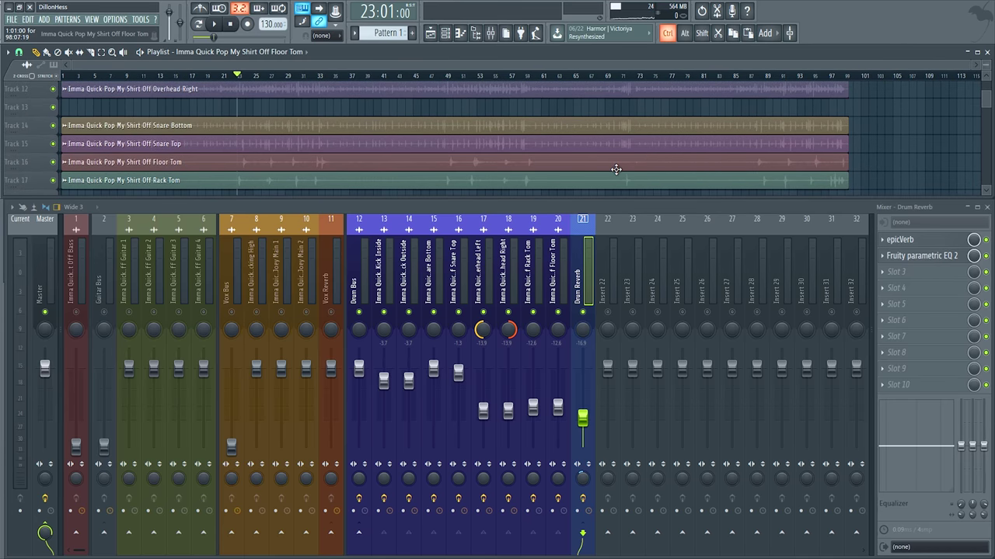
left_click_drag(611, 161, 557, 189)
left_click_drag(490, 133, 514, 183)
scroll(513, 183, "up", 4)
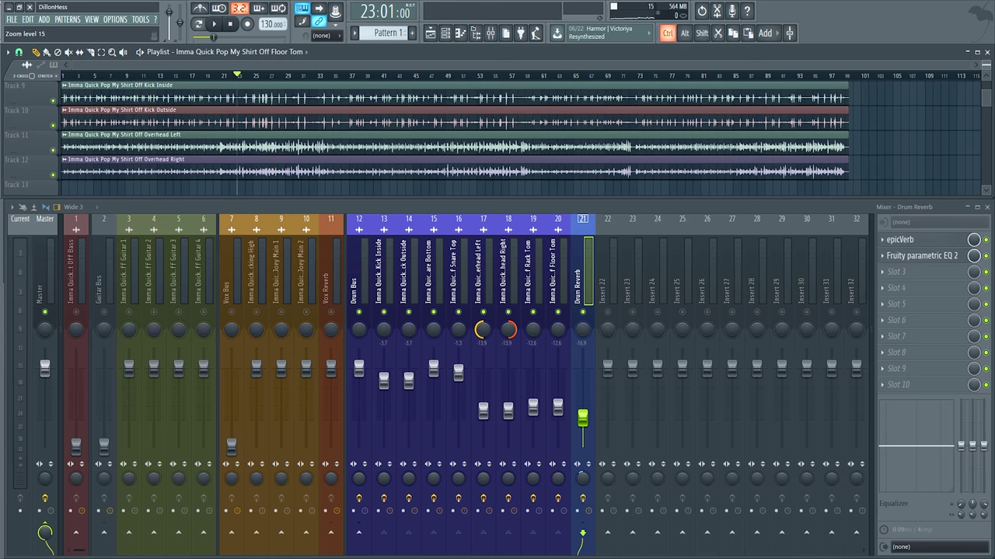
scroll(564, 186, "up", 3)
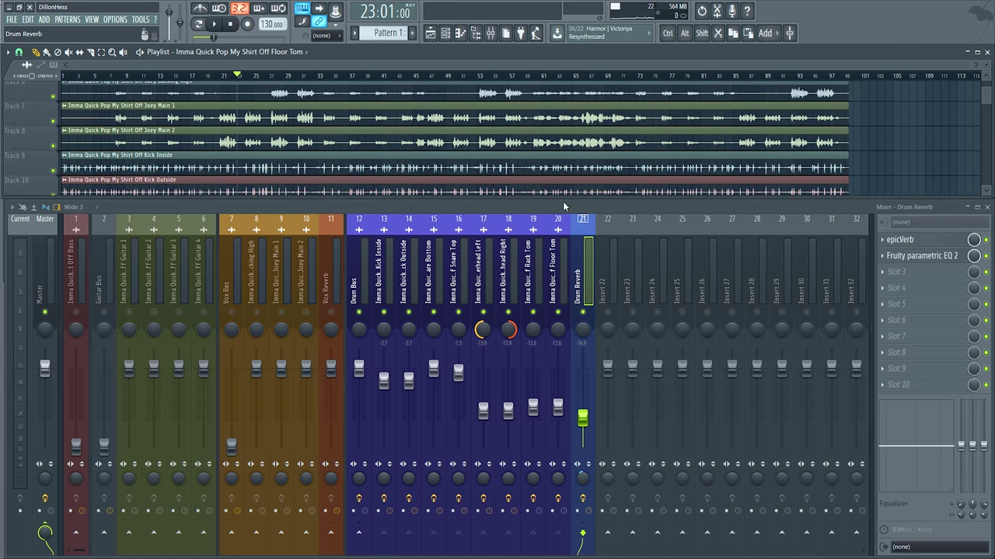